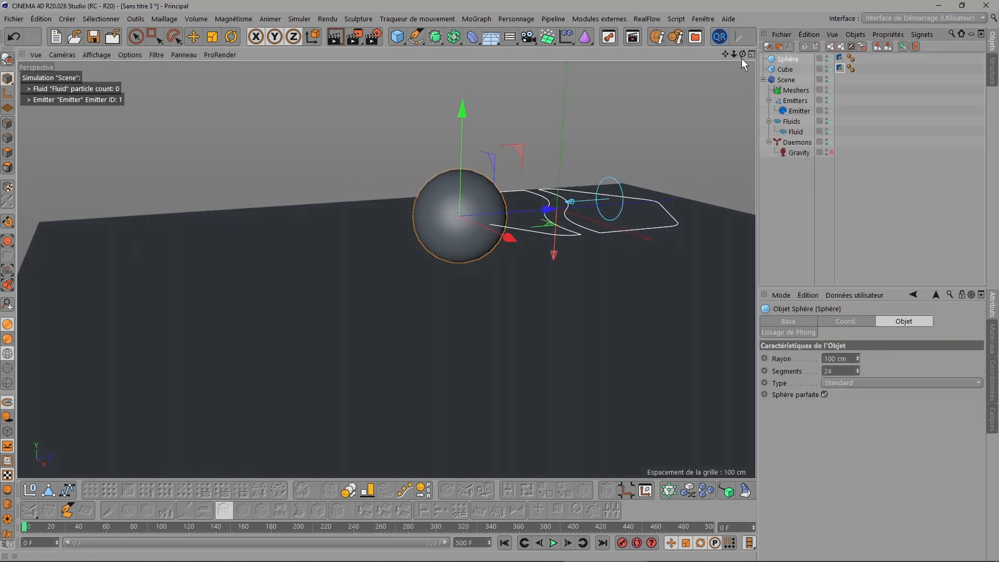
Step: Play the fluid simulation to watch the particles hit the sphere, and rewind the timeline to the first frame
drag(743, 60, 735, 84)
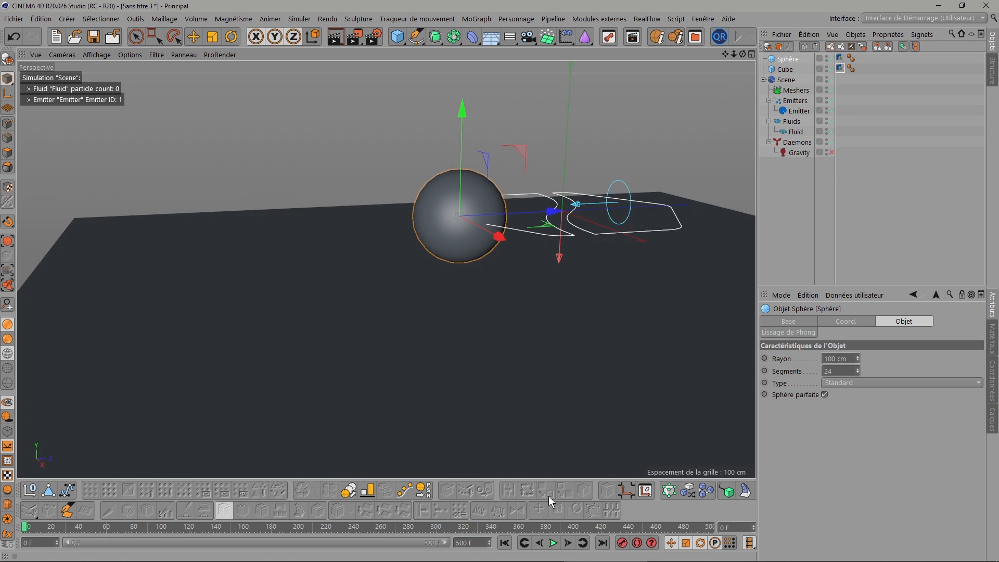
click(554, 543)
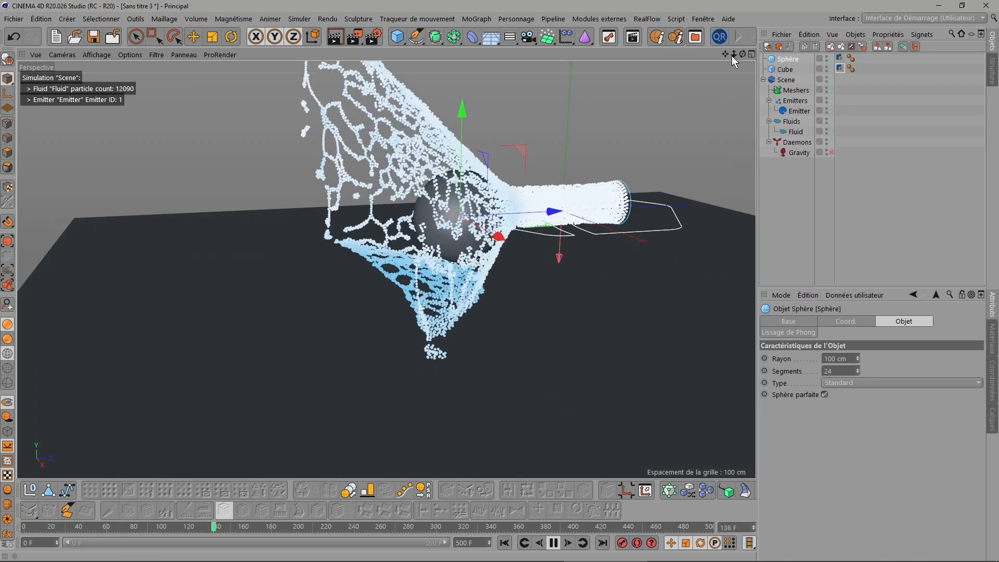
mouse_move(742, 55)
mouse_down()
mouse_move(923, 51)
mouse_move(903, 67)
mouse_move(812, 79)
mouse_move(709, 67)
mouse_move(749, 52)
mouse_up()
click(554, 543)
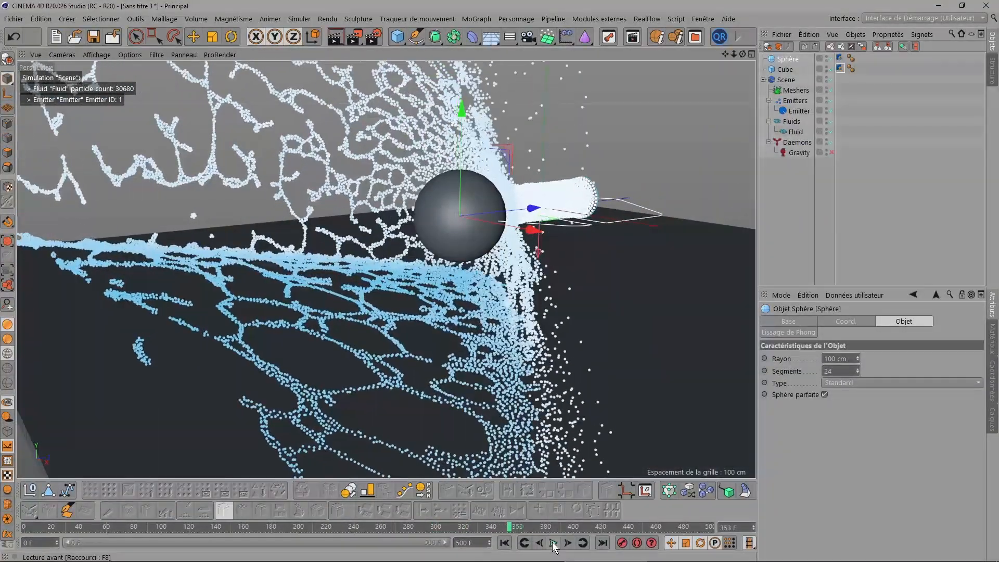
click(504, 543)
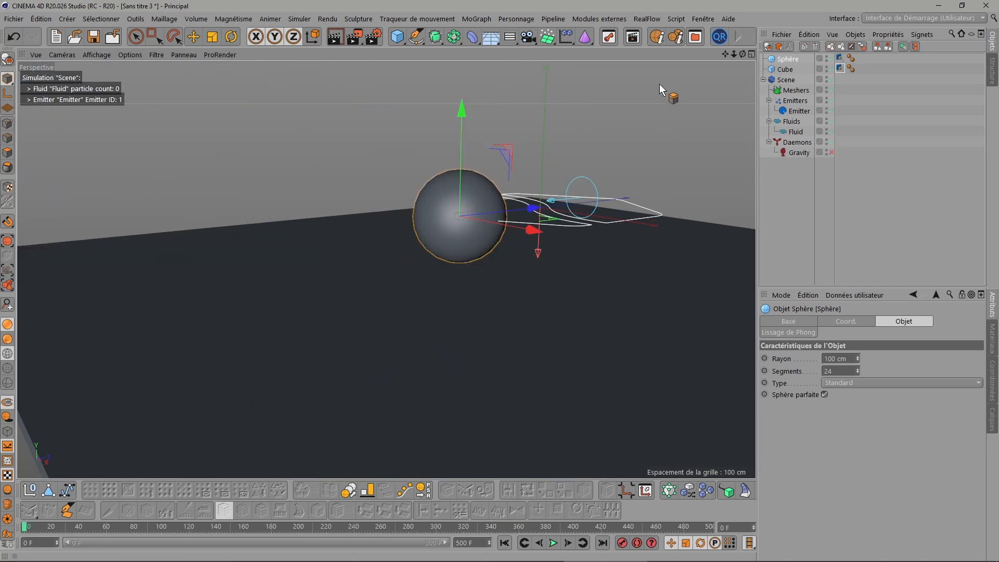
Step: Add a RealFlow Rigid deformer to the scene and review its Cache, Display and Rigid settings
click(647, 19)
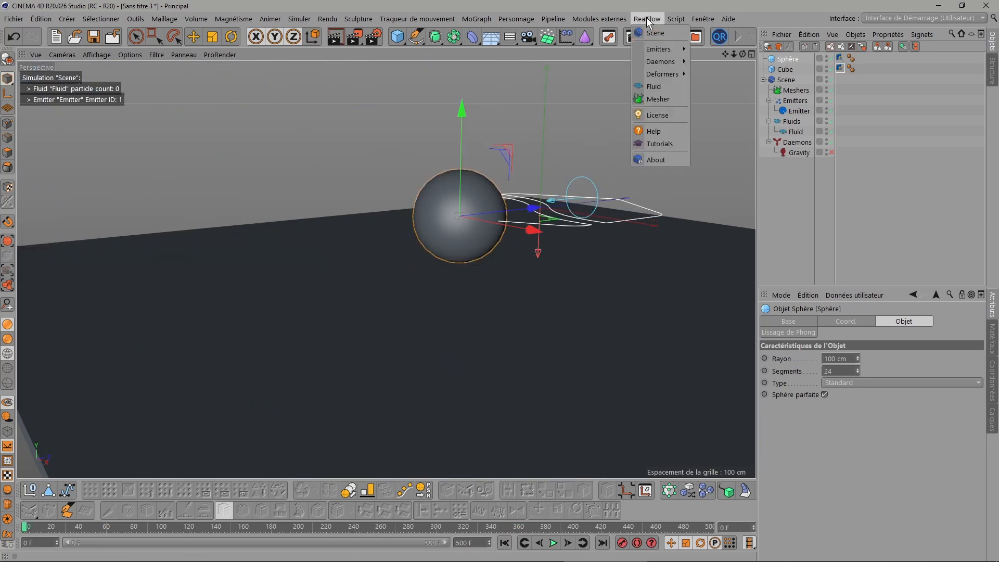
mouse_move(648, 74)
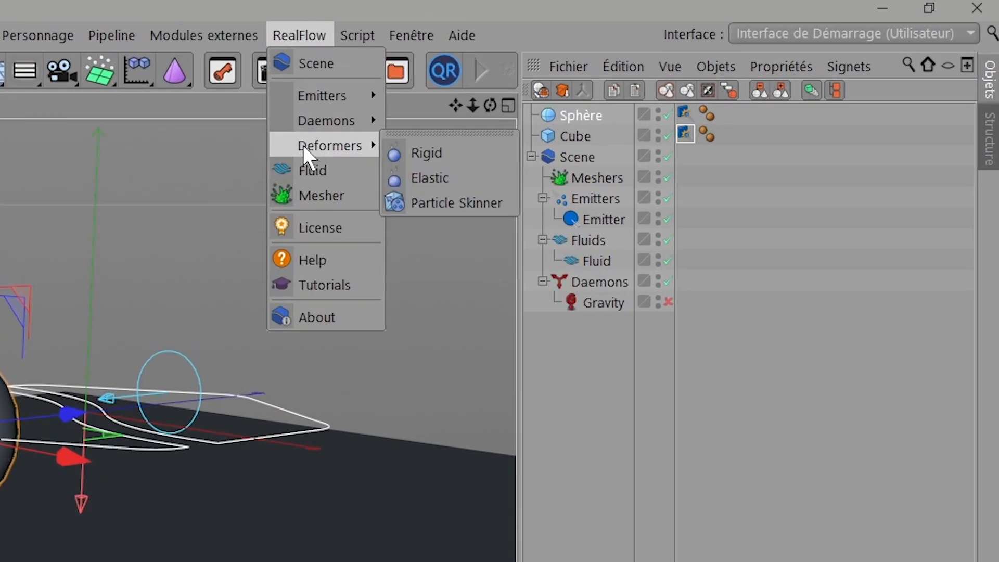
click(415, 154)
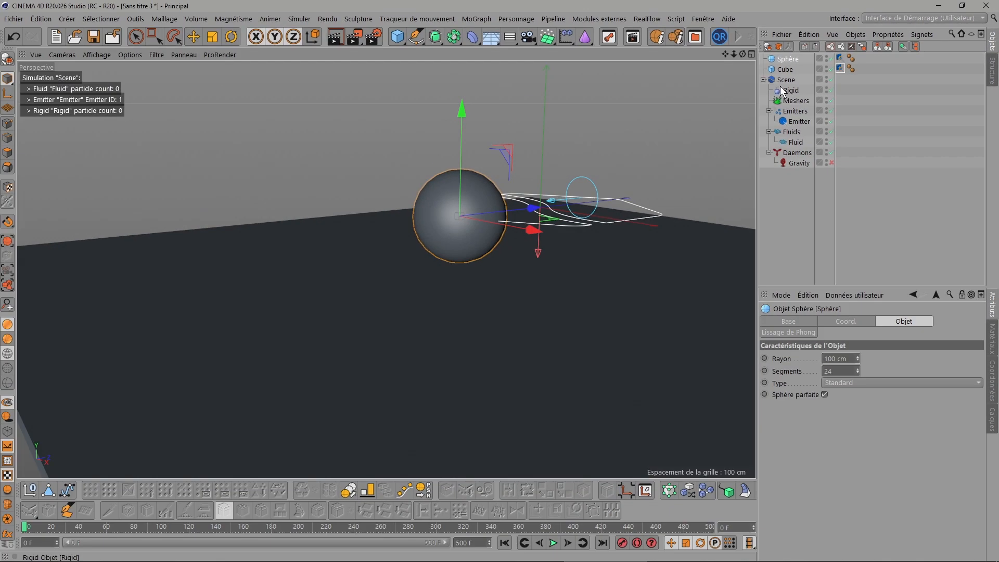
click(789, 92)
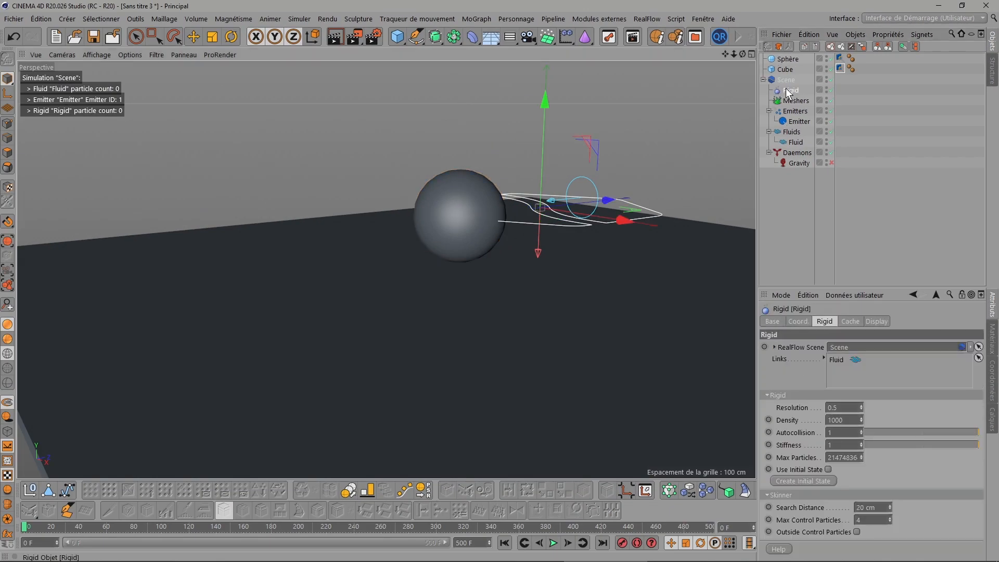
click(847, 320)
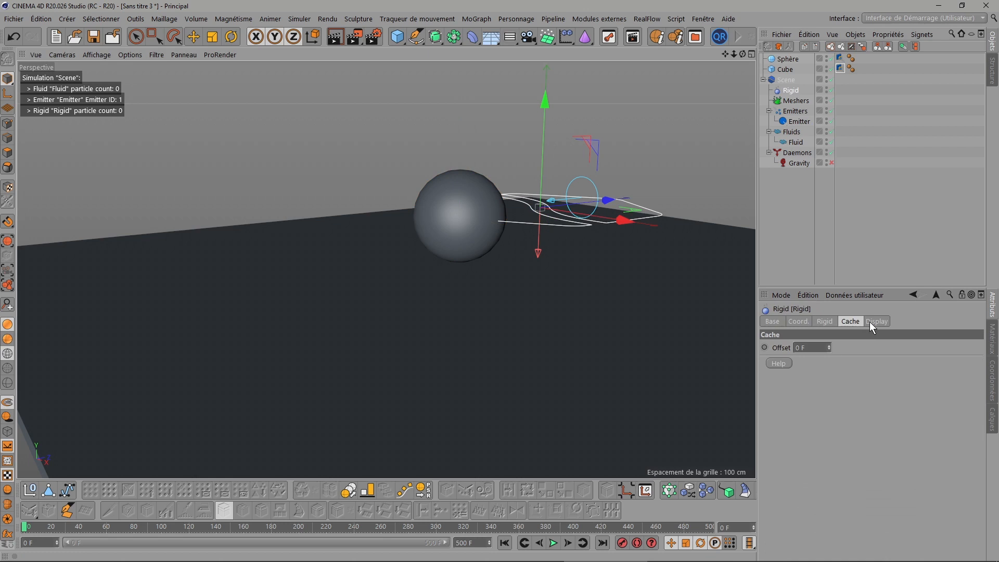
click(869, 321)
click(822, 321)
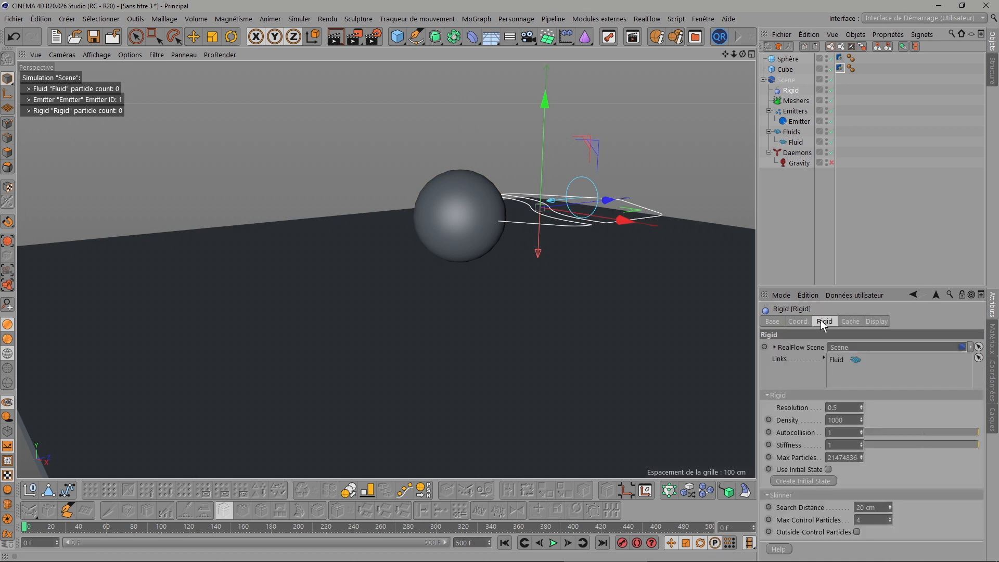
Step: Make the Sphère object a child of Rigid and generate its particles by running the simulation briefly and rewinding it
mouse_move(743, 54)
mouse_down()
mouse_move(713, 42)
mouse_move(741, 44)
mouse_move(741, 53)
mouse_up()
click(783, 58)
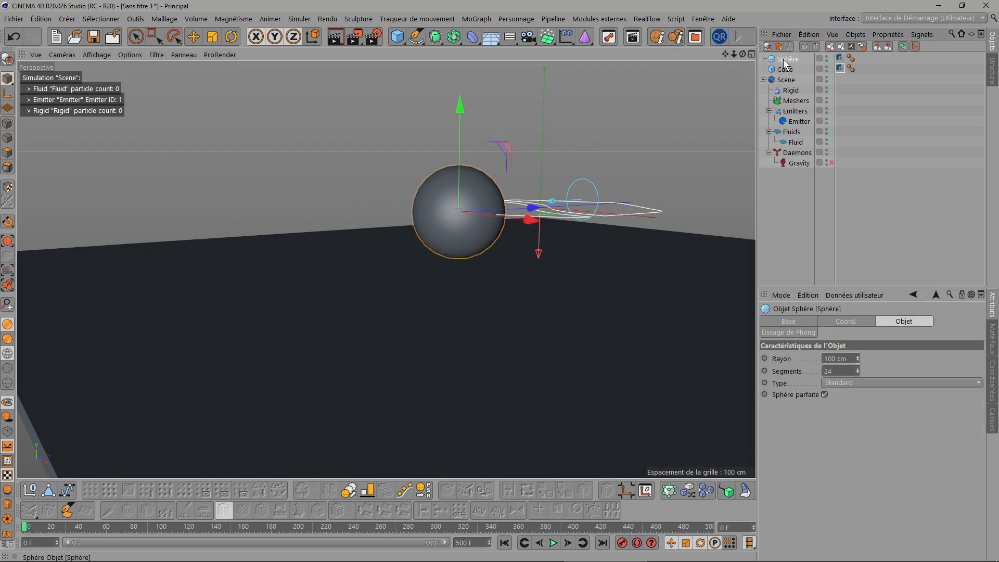
drag(786, 60, 788, 88)
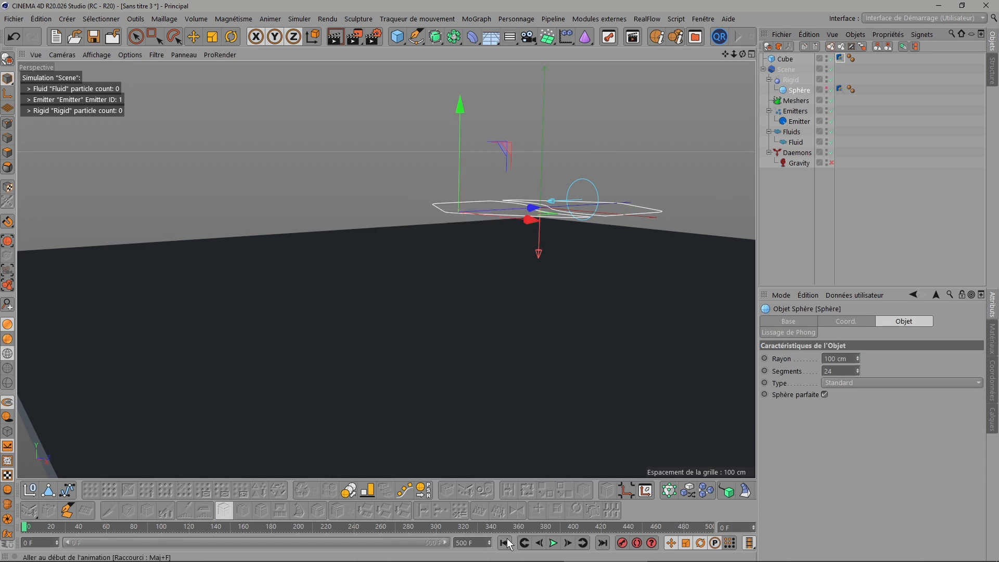
click(554, 544)
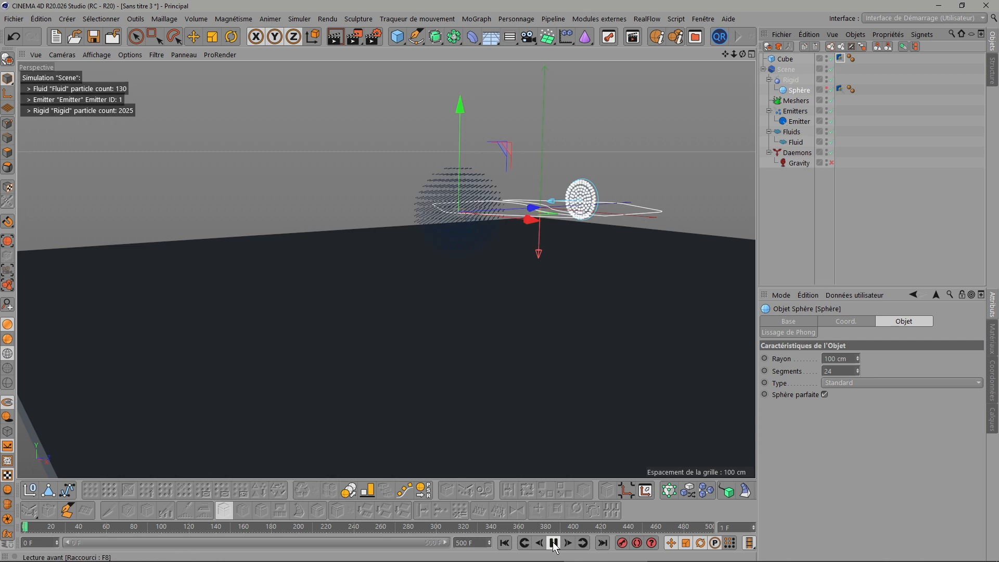
click(553, 544)
click(505, 543)
scroll(454, 202, up, 5)
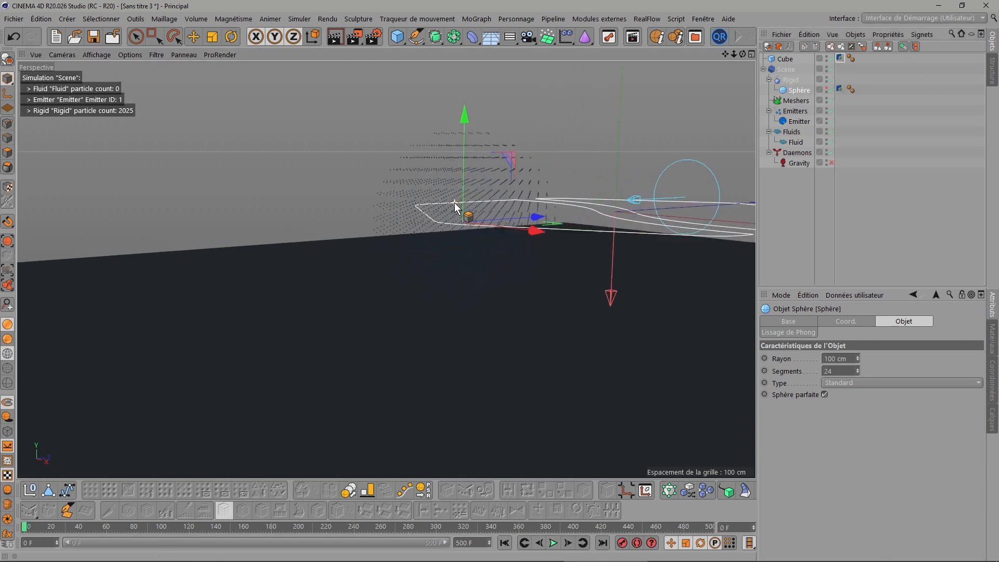
scroll(498, 259, down, 2)
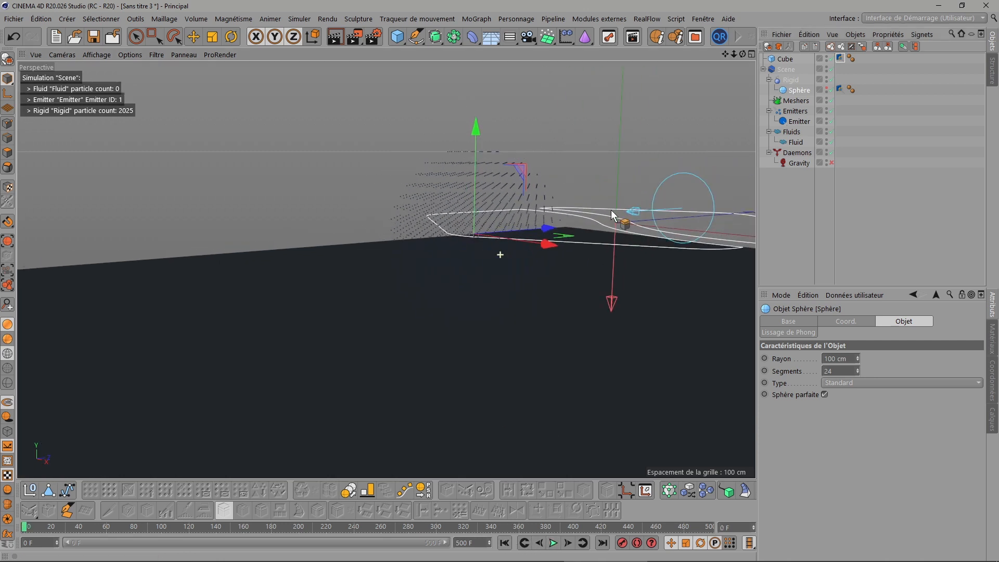
Step: Remove the two dark blue knots from the Rigid's Particle Color gradient and recolour the light blue start knot yellow-green
click(792, 79)
click(874, 322)
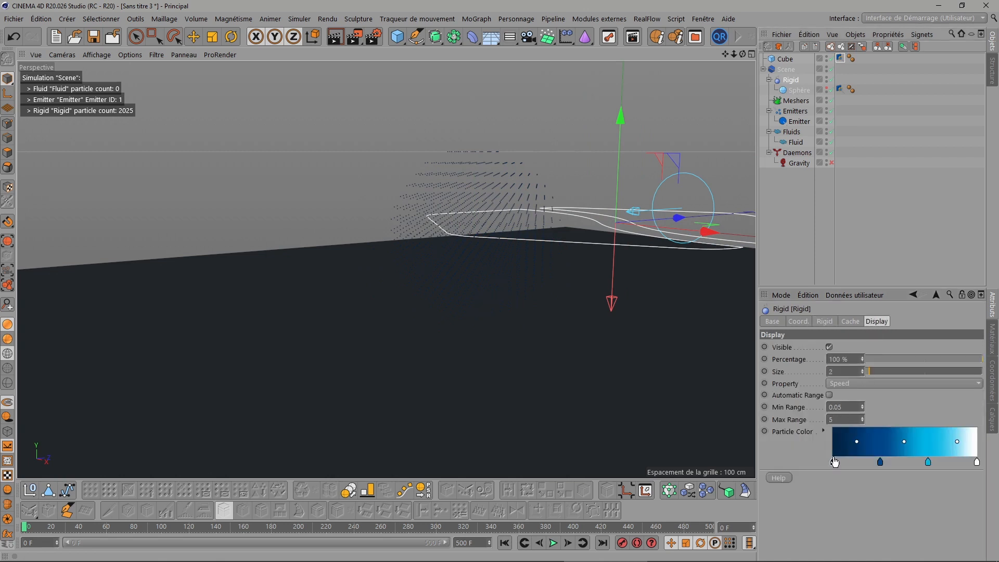
drag(834, 462, 823, 494)
drag(880, 461, 834, 463)
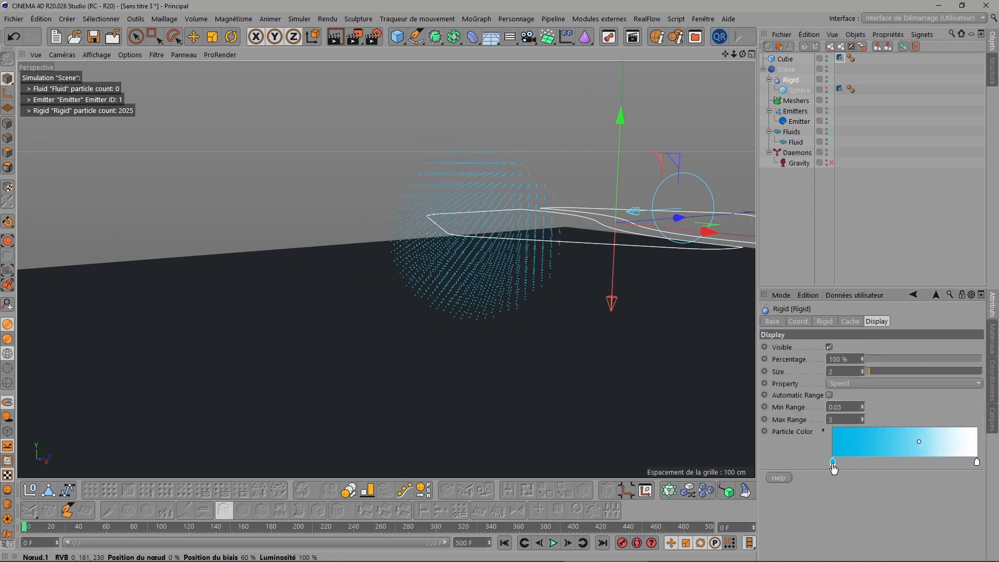
double_click(834, 463)
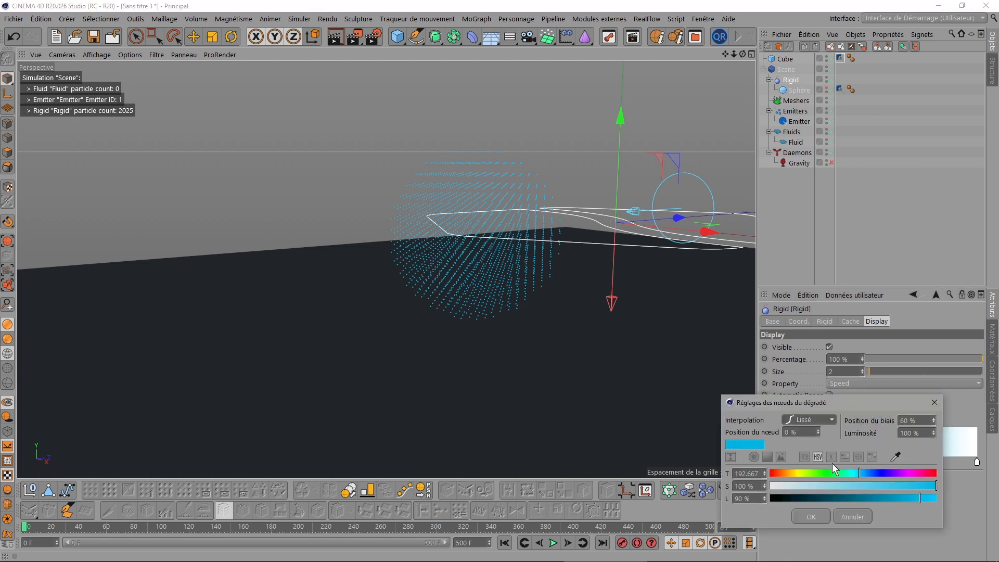
click(807, 473)
click(811, 516)
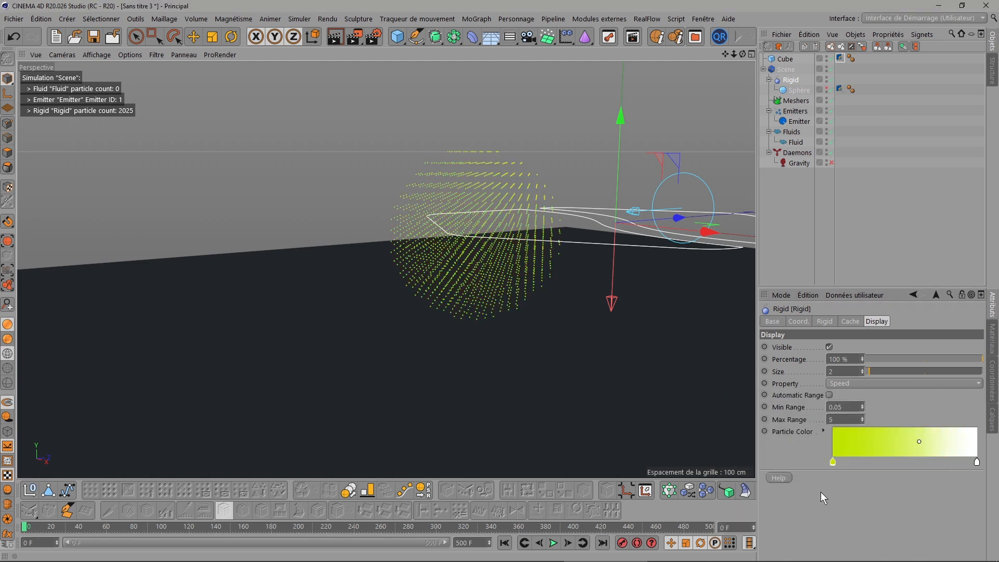
Step: Set the display size of the Rigid particles to 6 and inspect the particle-filled sphere
scroll(845, 372, up, 4)
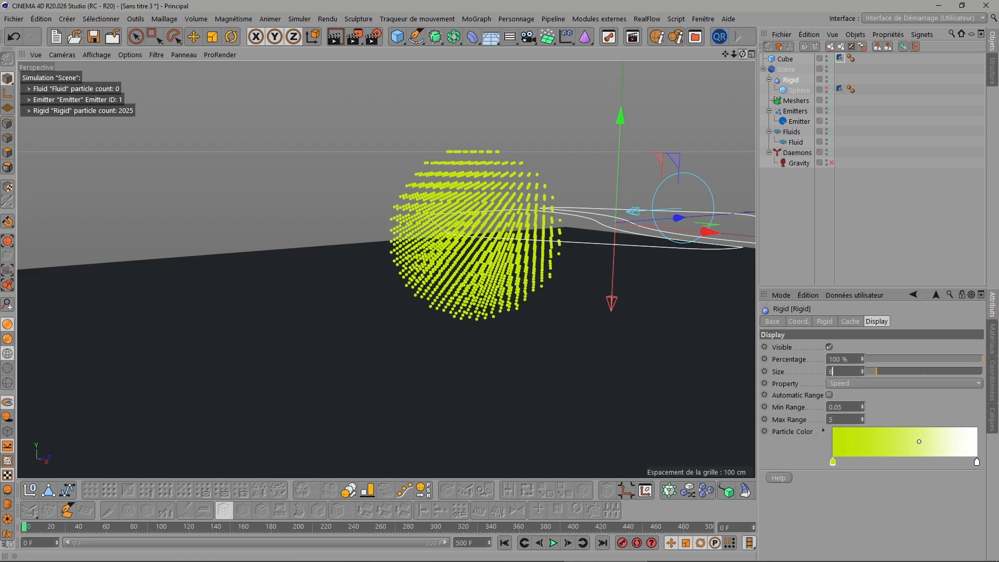
drag(743, 54, 616, 219)
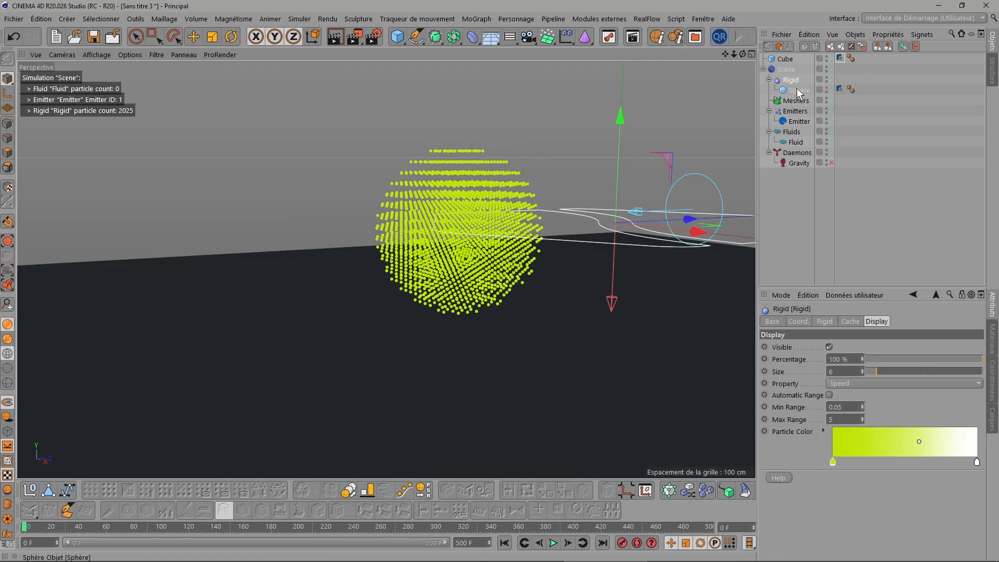
drag(742, 54, 743, 54)
Step: Raise the Rigid's particle resolution to 1
click(826, 322)
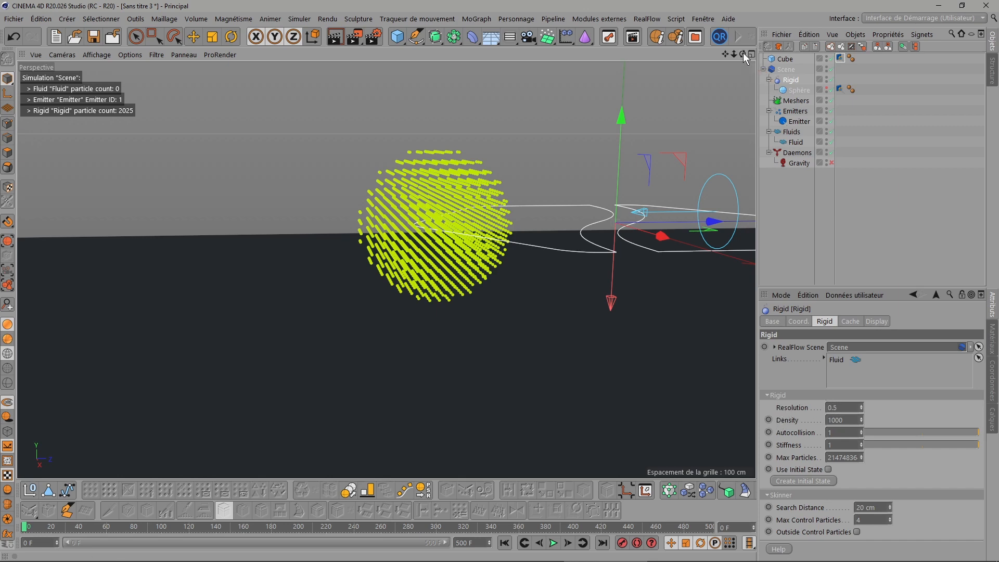
drag(743, 54, 743, 62)
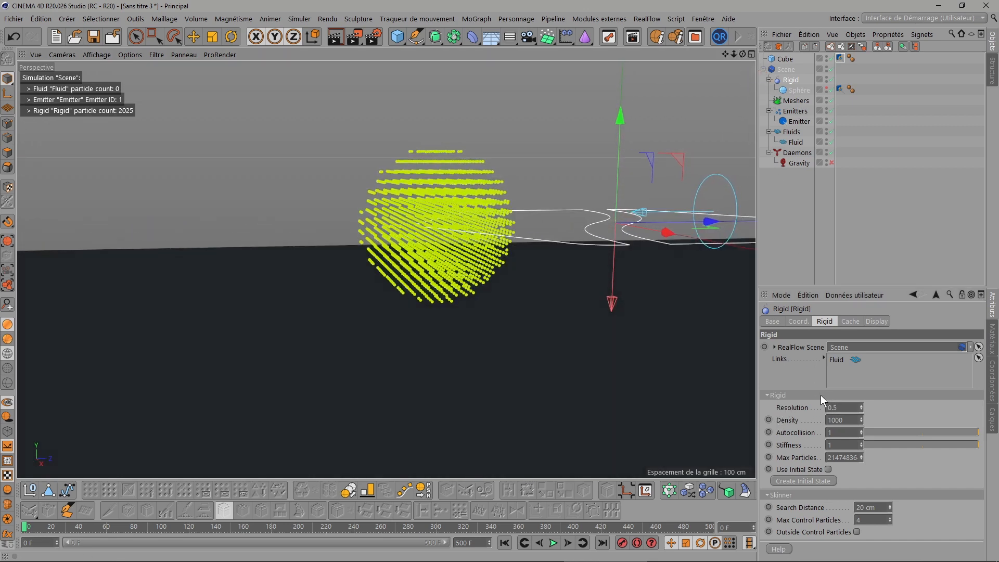
click(841, 407)
text(1)
key(Return)
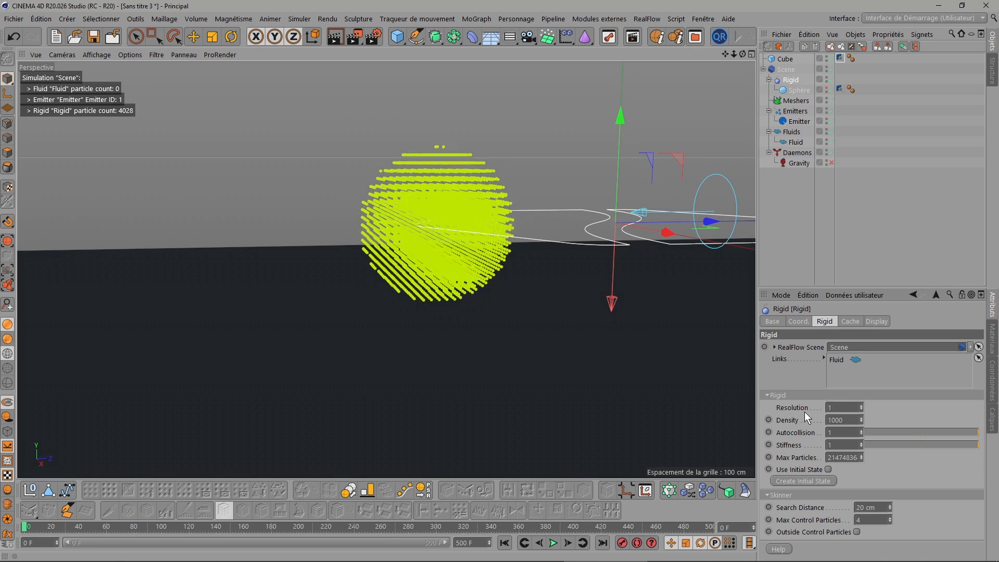
Step: Try a lower Rigid particle resolution of 0.2
drag(743, 52, 743, 53)
click(840, 408)
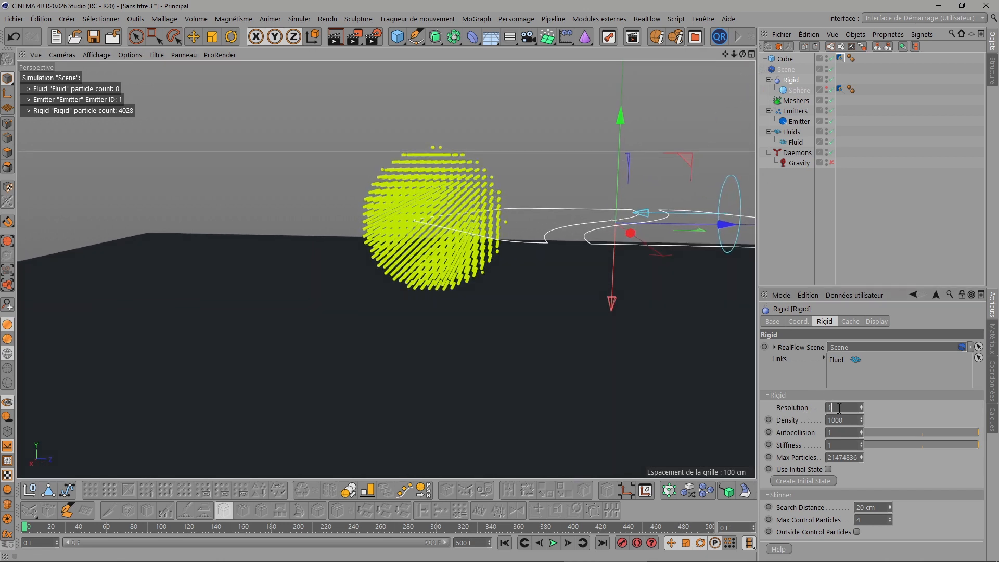
text(.2)
key(Return)
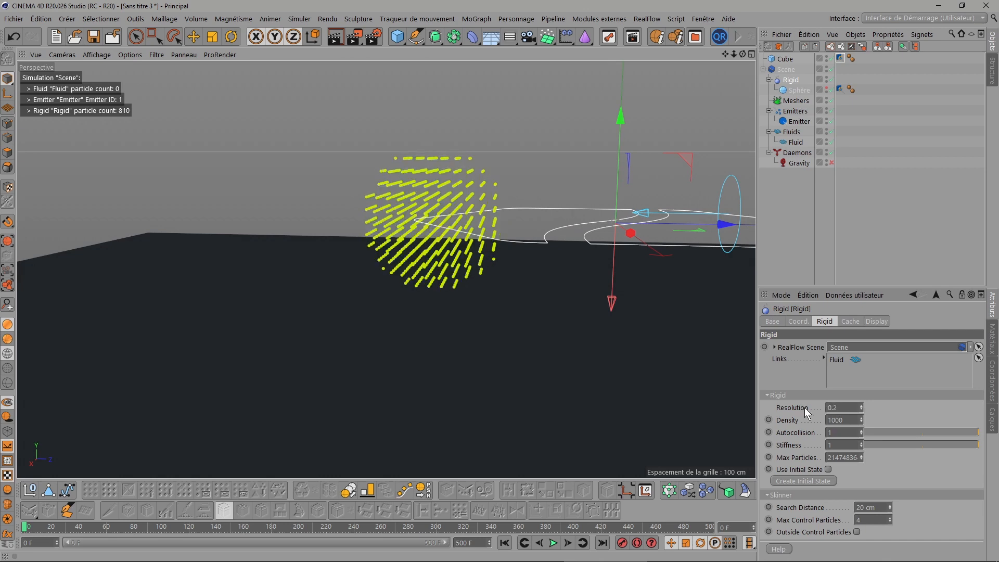
Step: Set the Rigid's particle resolution to 1
drag(742, 53, 736, 55)
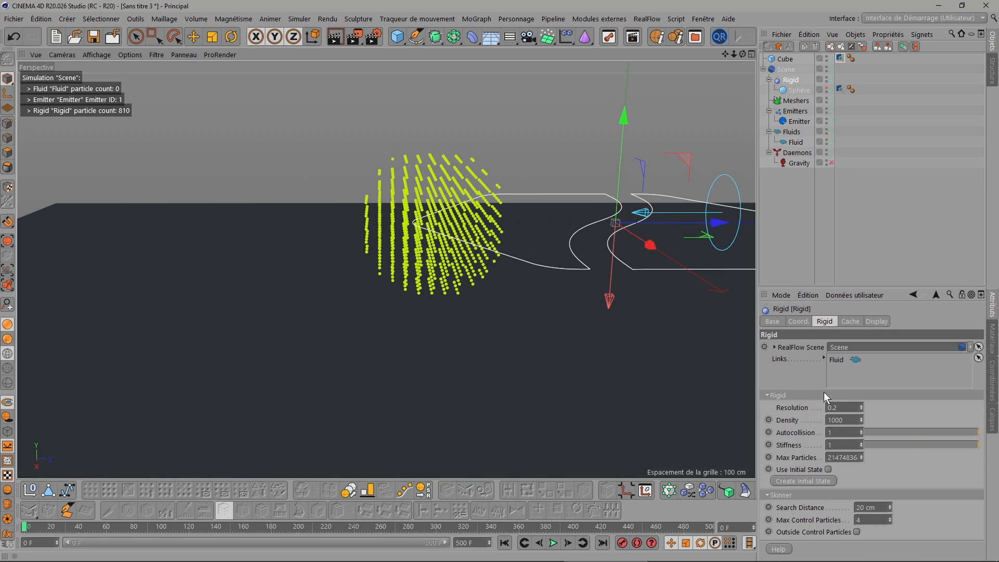
click(845, 408)
text(1)
key(Return)
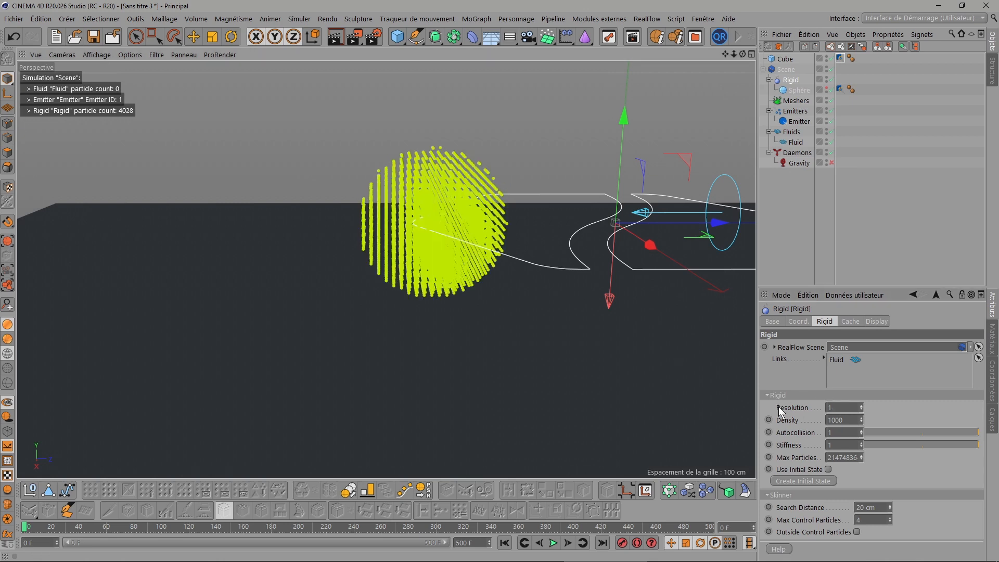
Step: Disable the Emitter and Fluid objects in the RealFlow scene
drag(743, 54, 724, 67)
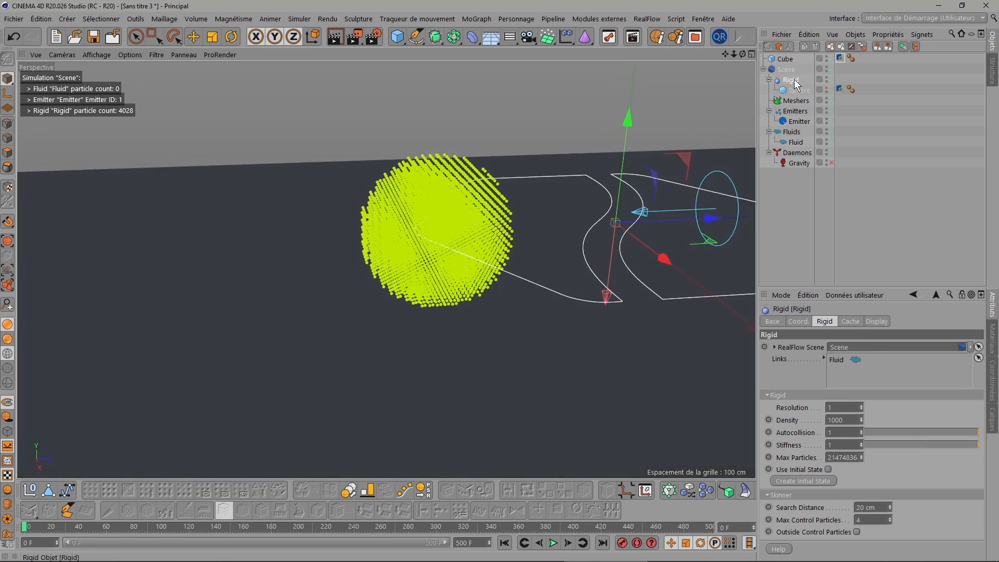
mouse_move(743, 54)
mouse_down()
mouse_move(725, 48)
mouse_move(744, 55)
mouse_move(732, 55)
mouse_up()
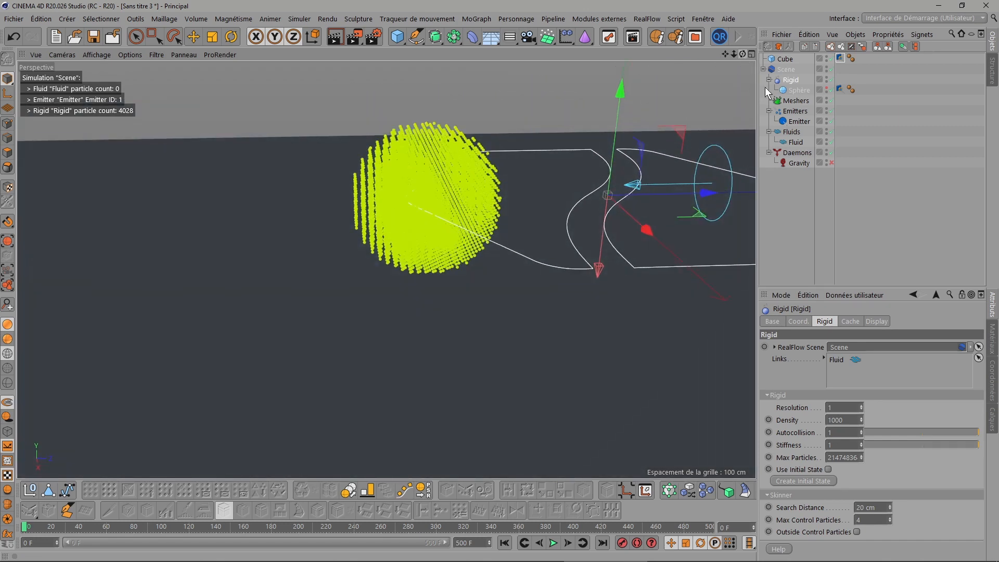
click(830, 121)
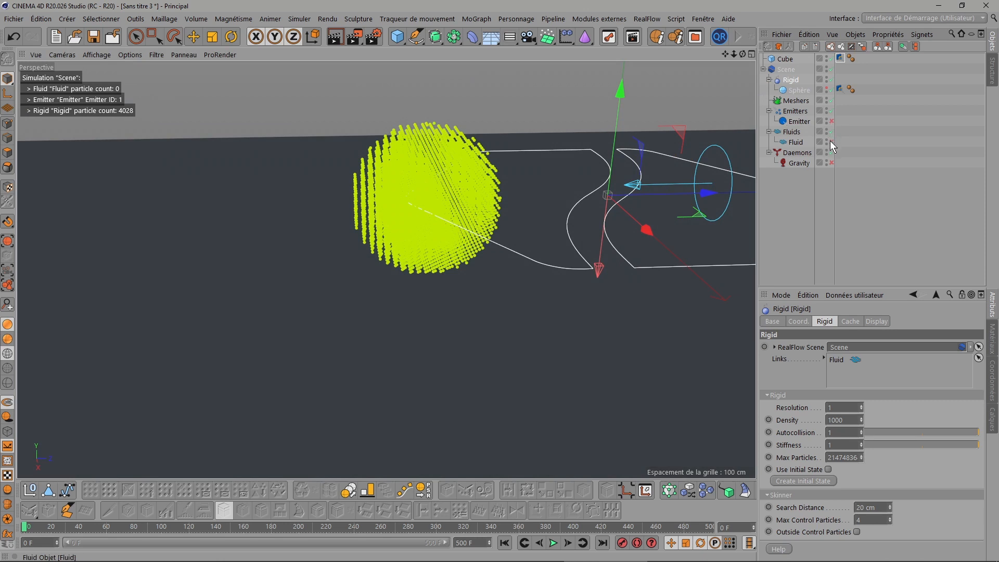
click(830, 142)
Step: Enable the Gravity daemon and add the Rigid object to its Links alongside Fluid
click(799, 163)
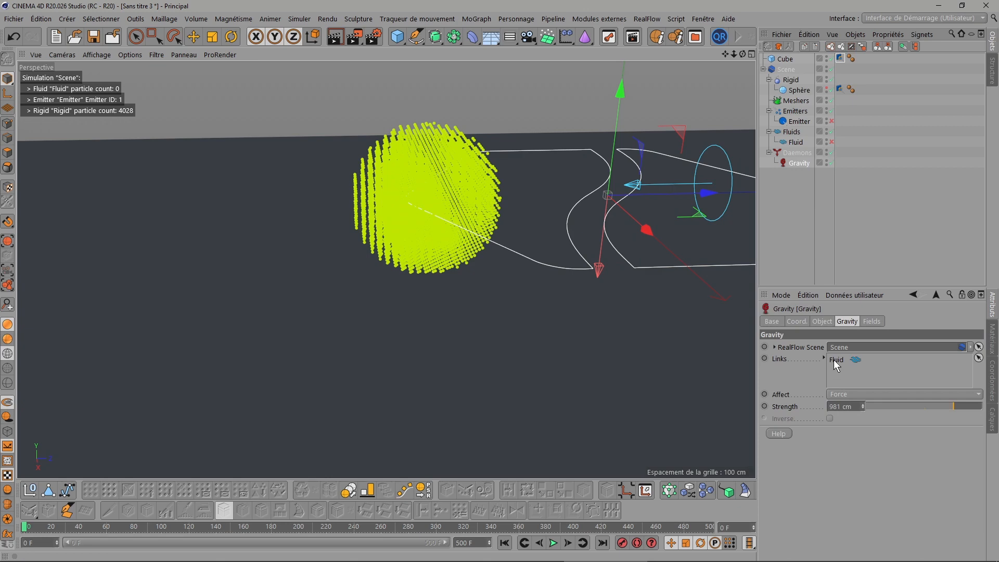
drag(744, 54, 845, 366)
Step: Play the simulation to watch the rigid sphere fall onto the floor under gravity, and stop the playback
scroll(678, 247, down, 2)
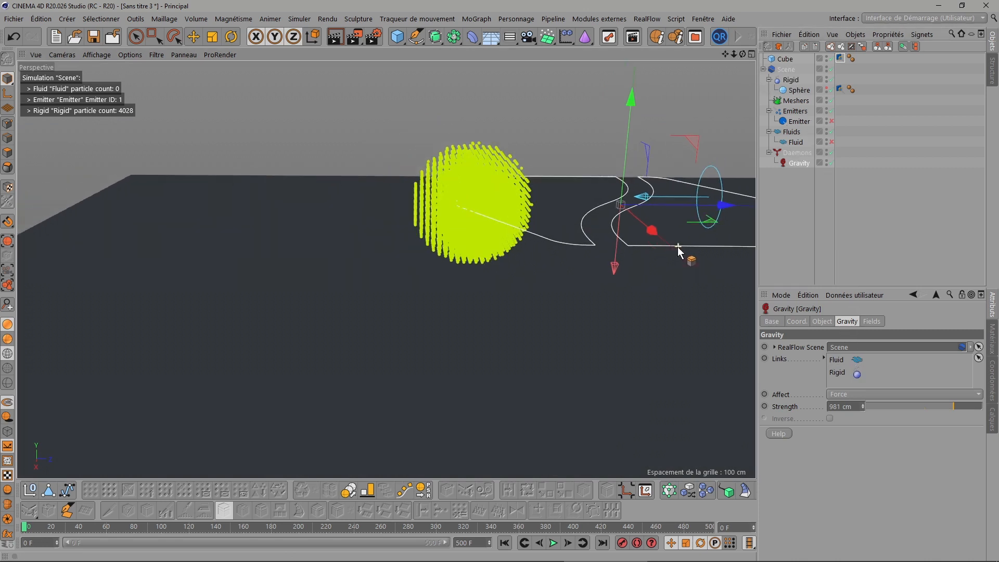
drag(742, 54, 738, 21)
click(554, 543)
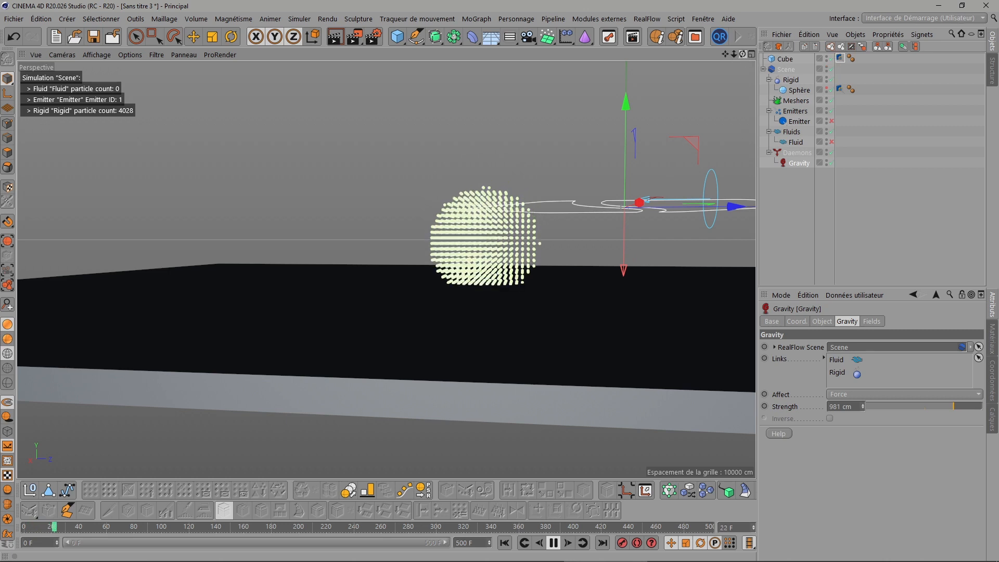
click(554, 544)
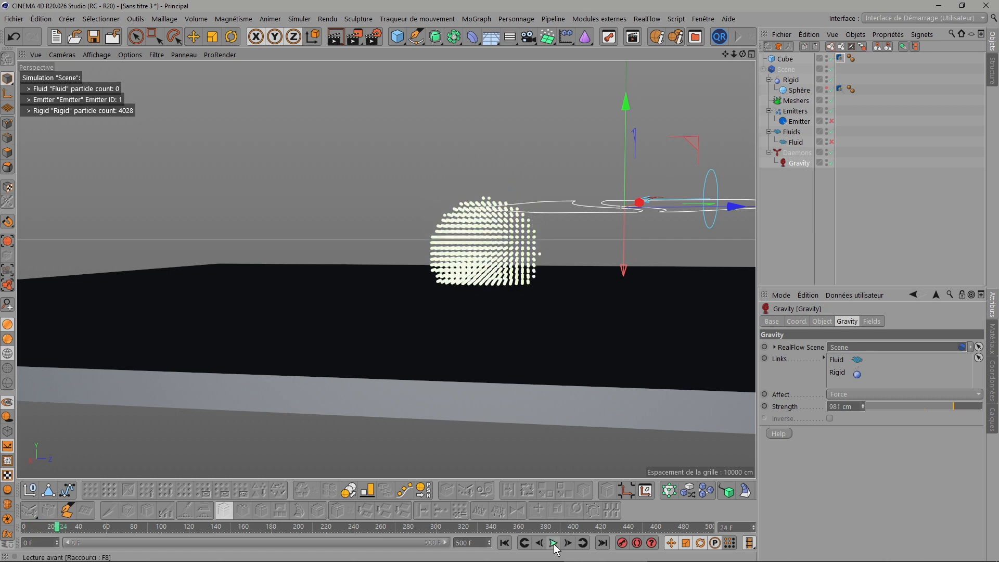
Step: Add the Rigid object to the Links of the floor Cube's RF Collider tag, alongside Fluid
click(840, 58)
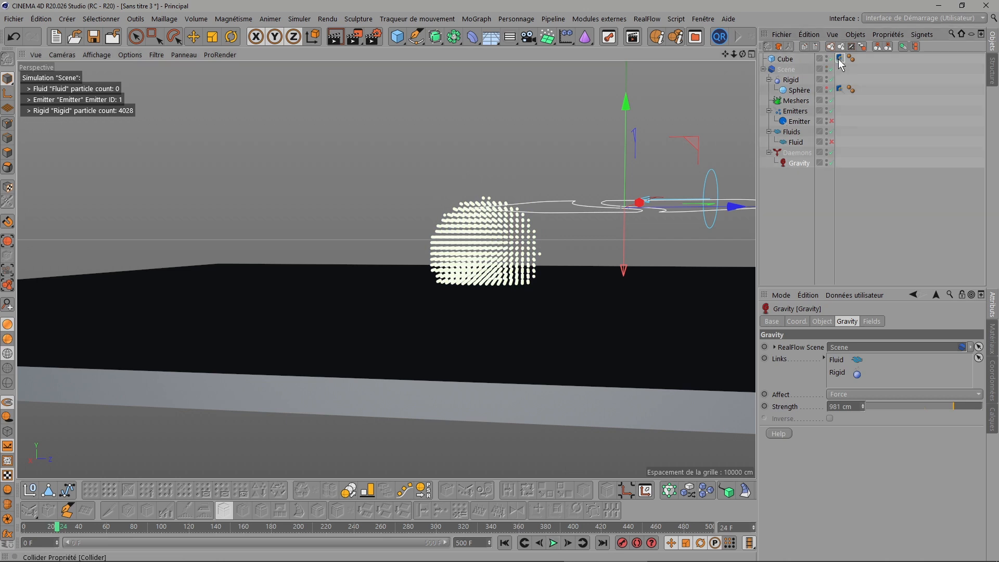
click(812, 321)
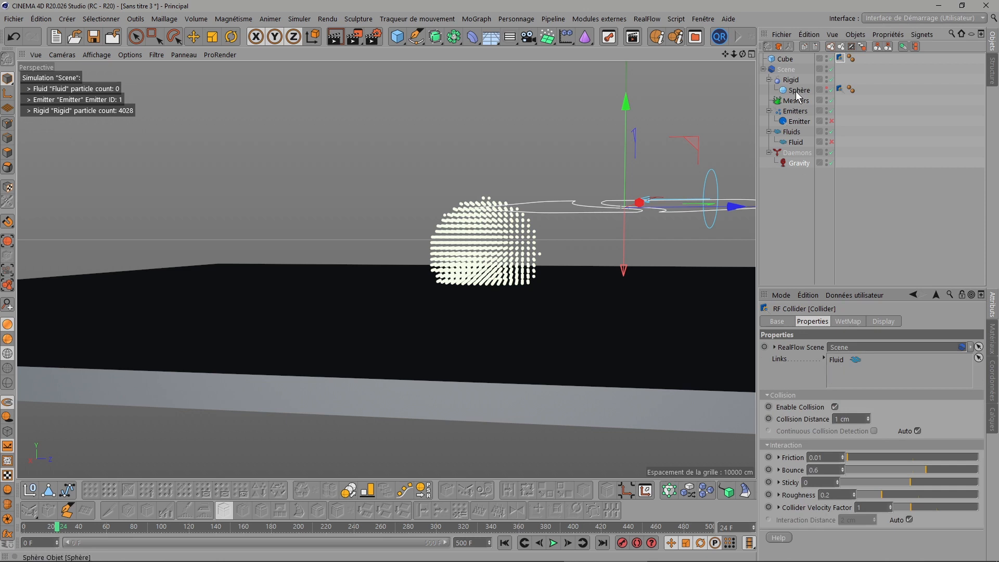
drag(793, 83, 844, 368)
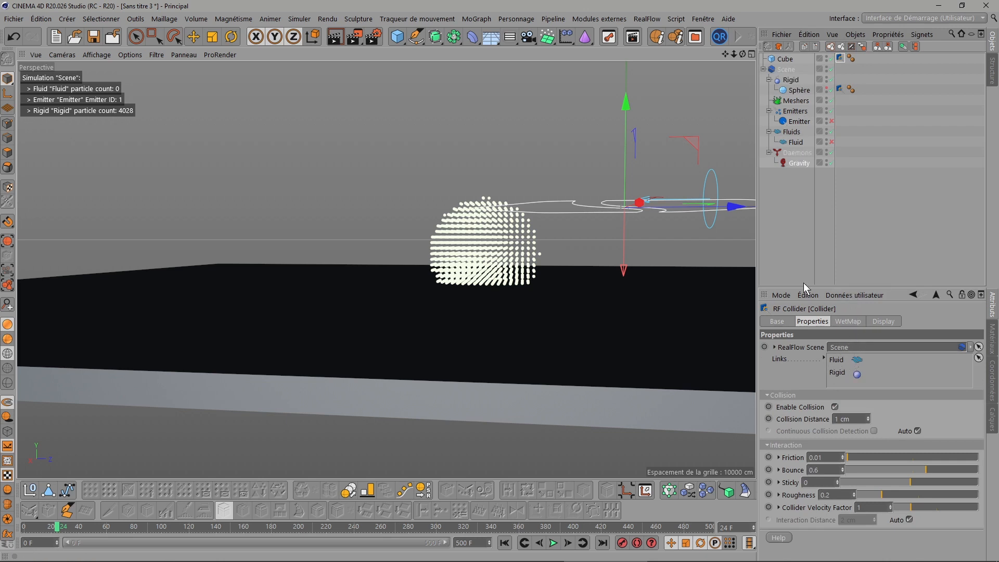
Step: Set the floor collider's Bounce to 0.2 and Roughness to 0.001, and replay the simulation from the start to check the sphere's fall
drag(743, 54, 703, 82)
click(505, 541)
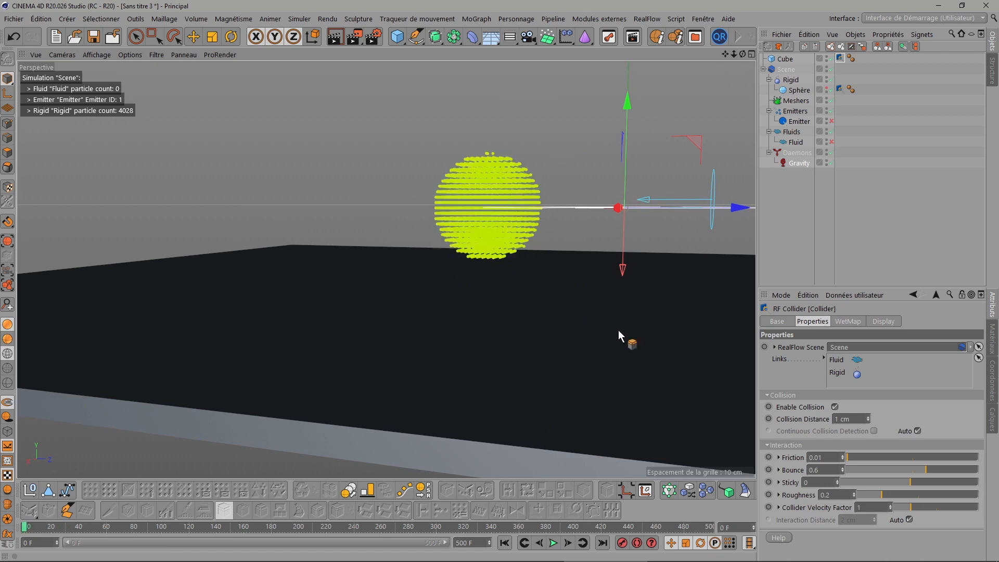
click(551, 543)
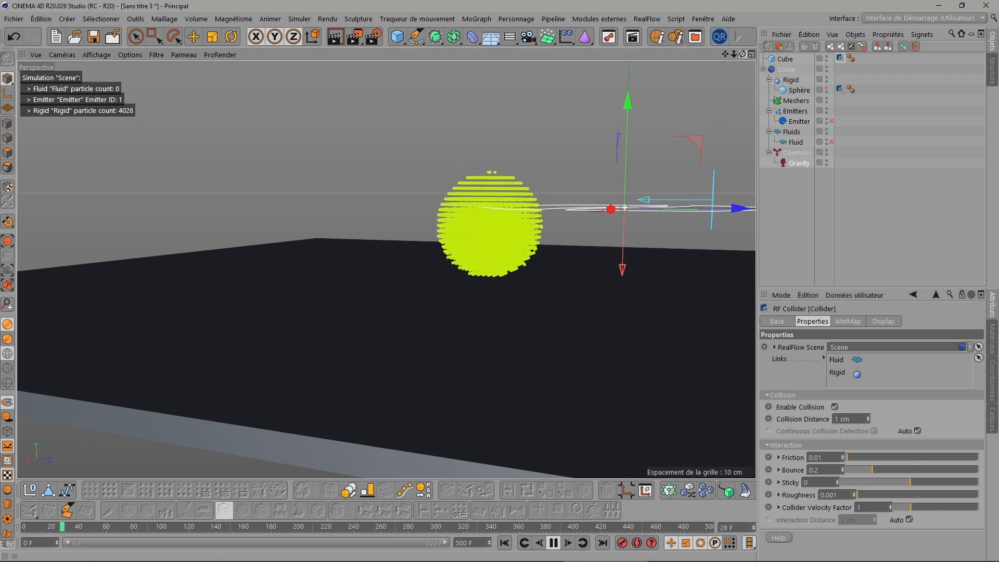
alt+drag(468, 291, 492, 374)
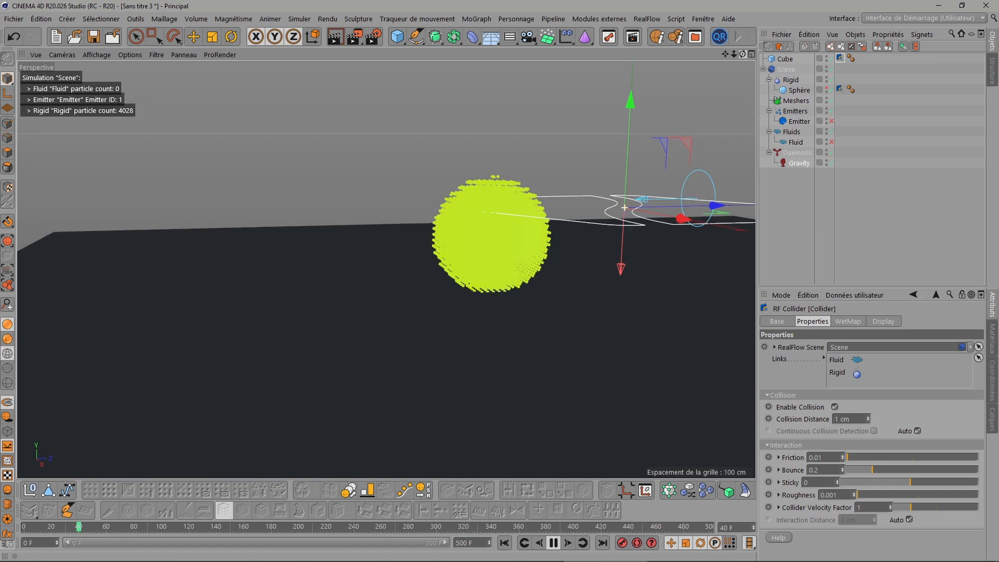
alt+drag(650, 185, 648, 175)
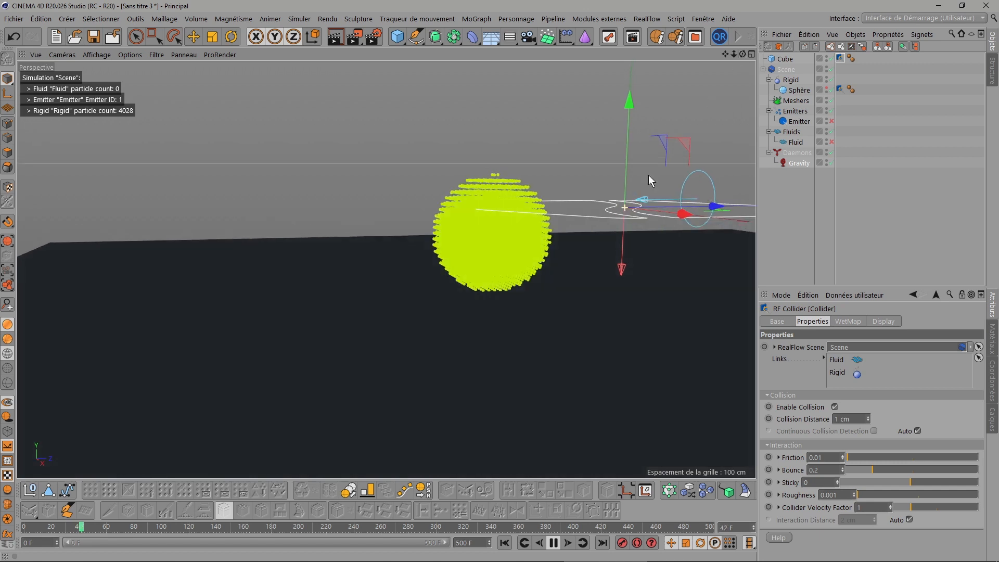
click(554, 542)
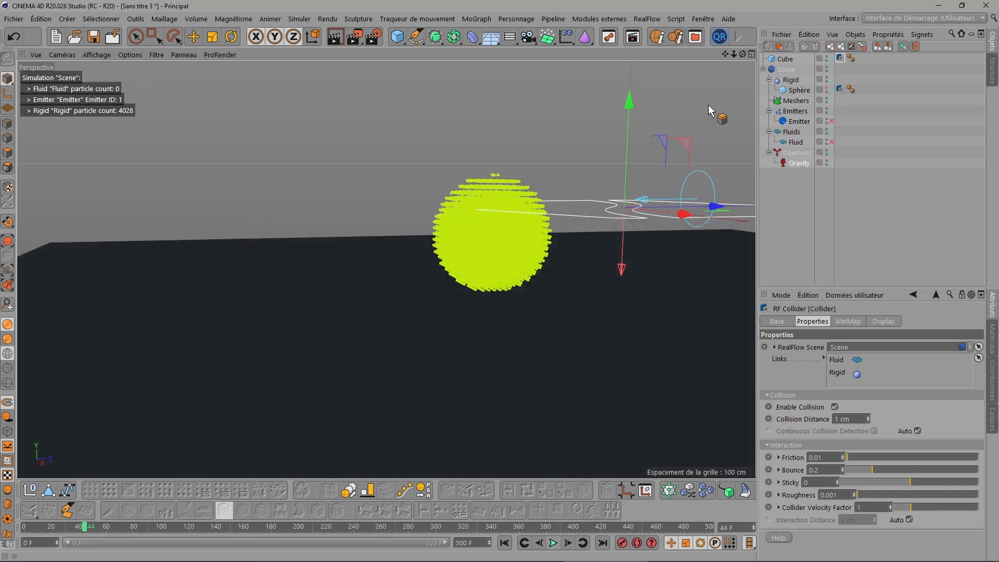
Step: Make the Sphère object visible in the viewport and inspect it together with the rigid particles from several angles
drag(743, 54, 714, 57)
mouse_move(578, 197)
alt+mouse_down()
mouse_move(591, 182)
mouse_move(611, 187)
mouse_move(586, 195)
alt+mouse_up()
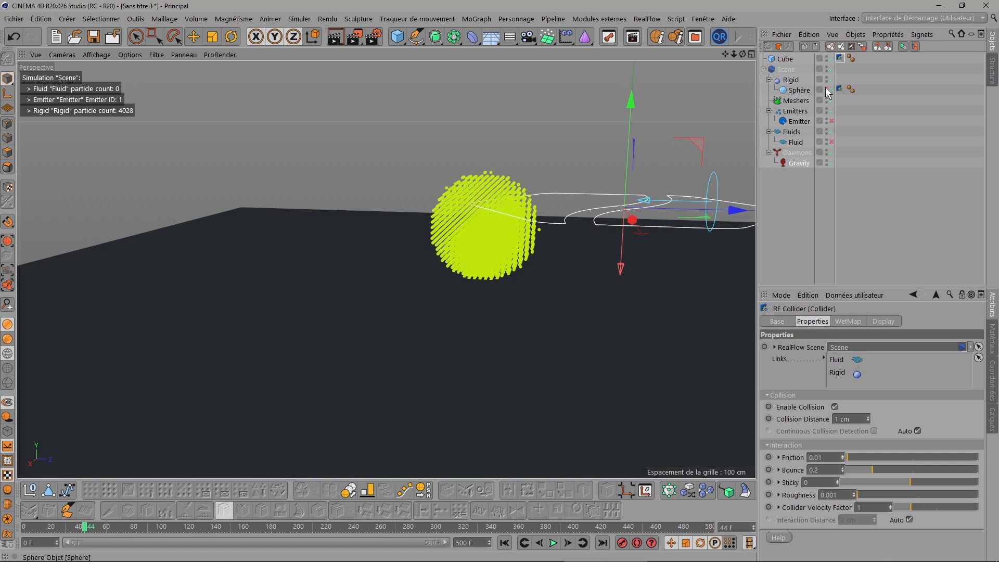
drag(742, 53, 666, 49)
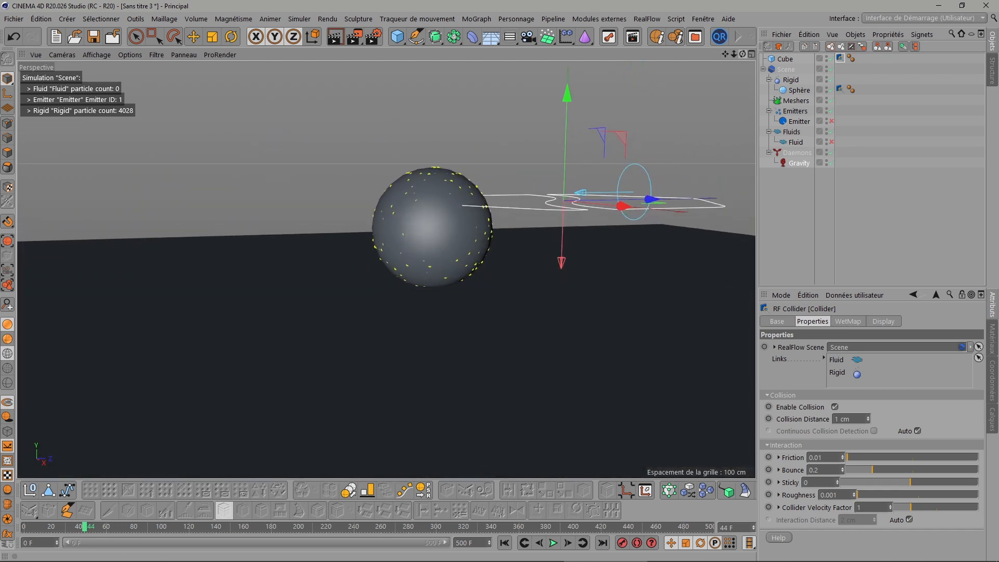
drag(742, 54, 680, 72)
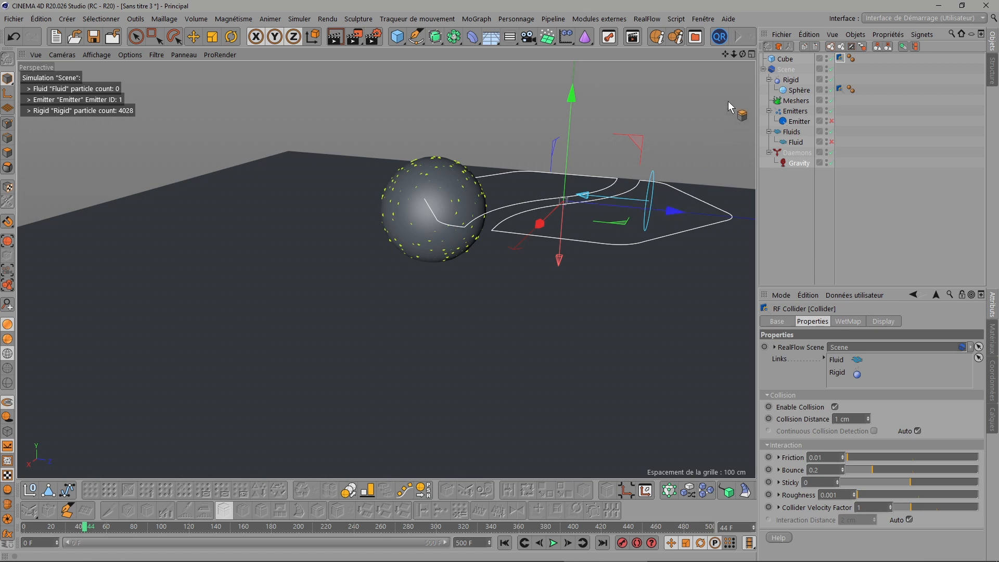
drag(742, 54, 668, 64)
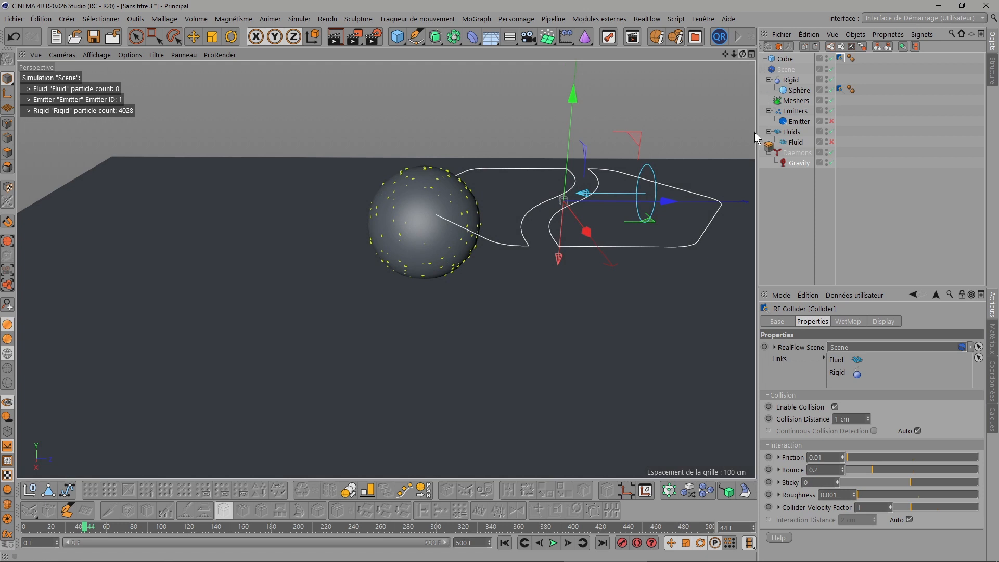
Step: Rewind the simulation to frame 0, disable the Gravity daemon, and re-enable the Emitter and Fluid objects
click(504, 544)
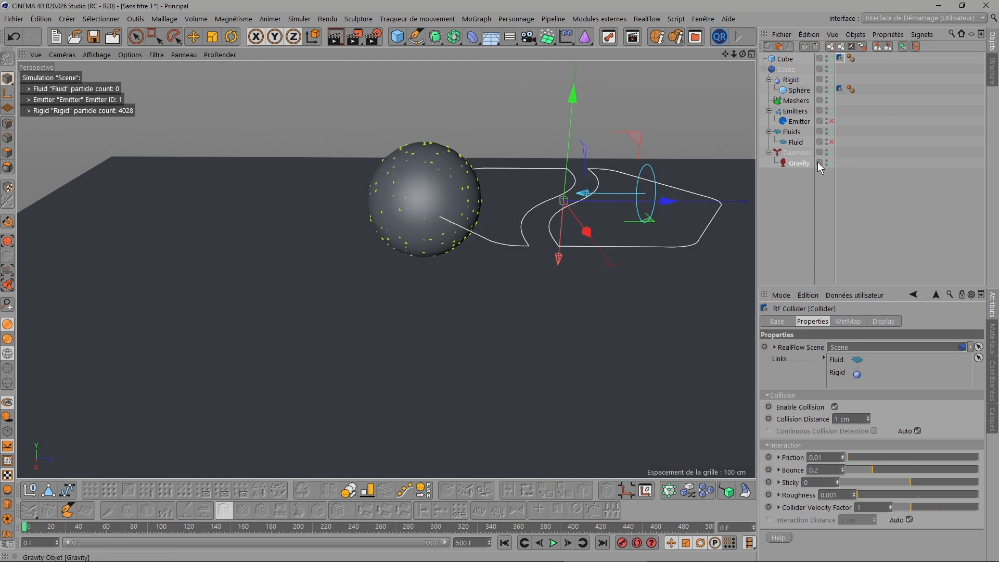
click(831, 163)
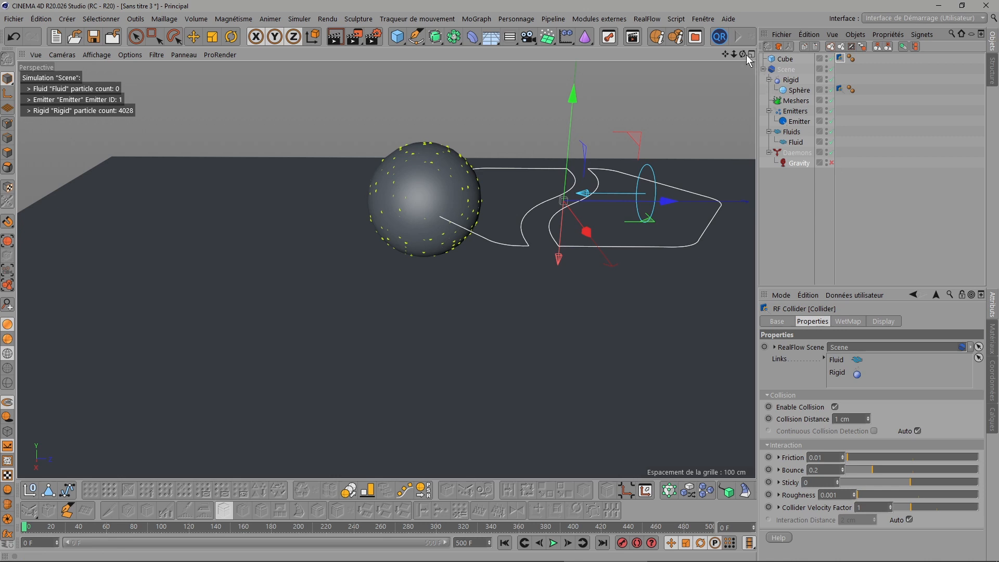
Step: Enable X-ray display (Rayons X) for the Sphère object so its inner particles show through
drag(742, 54, 447, 227)
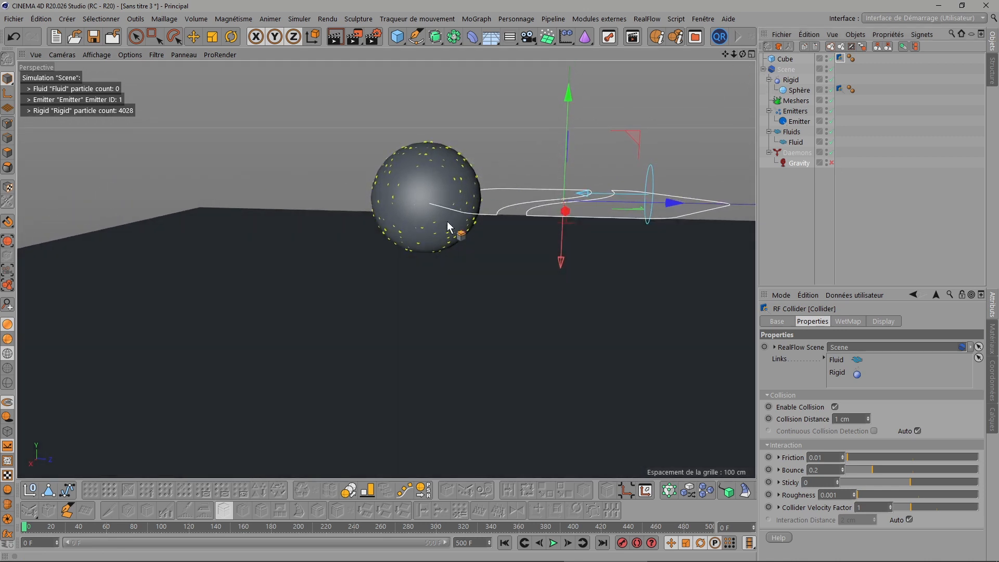
click(810, 90)
click(797, 323)
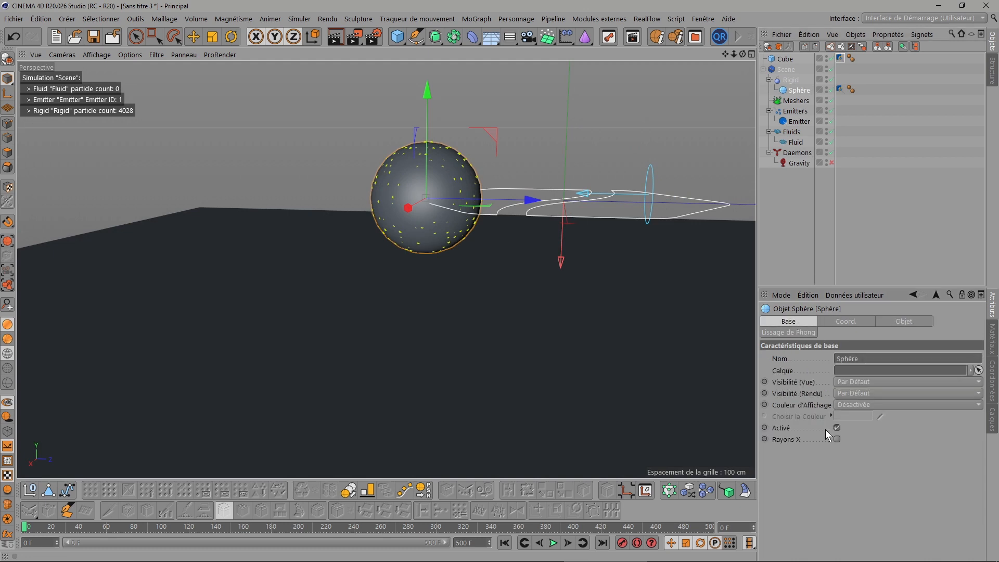
click(837, 439)
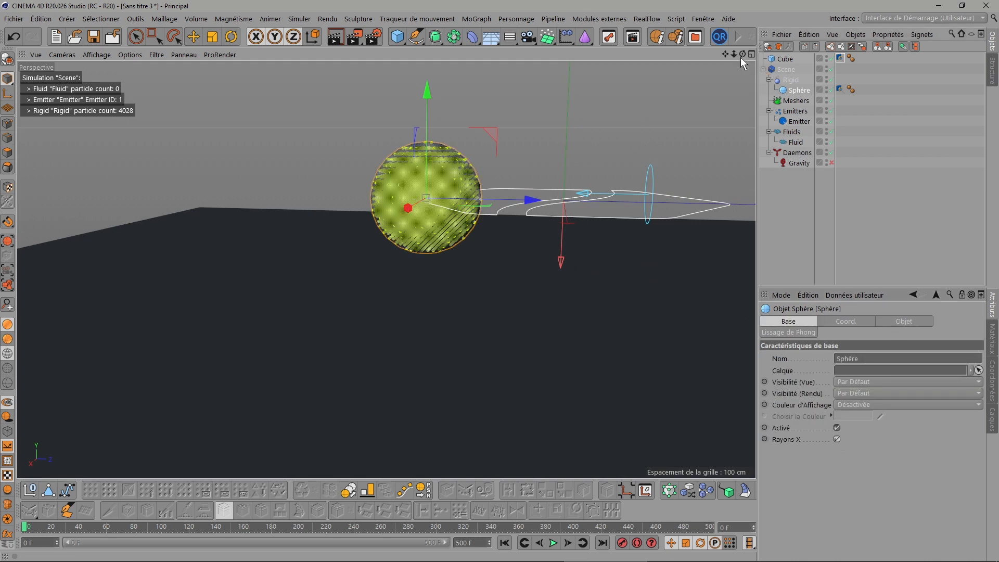
drag(742, 54, 745, 59)
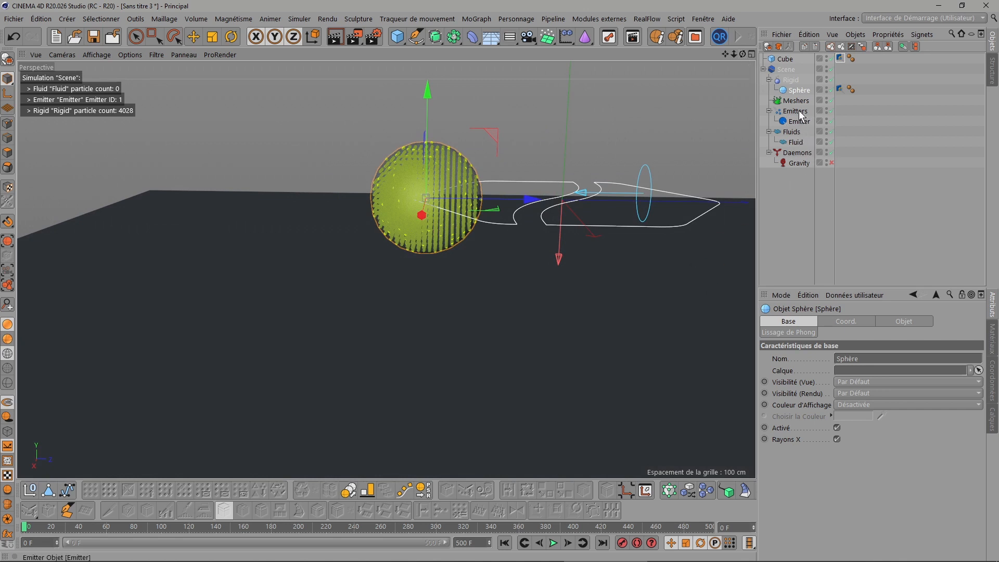
Step: Check that Fluid is in the Rigid's Links, and add the Rigid object to the Fluid's Links
click(791, 80)
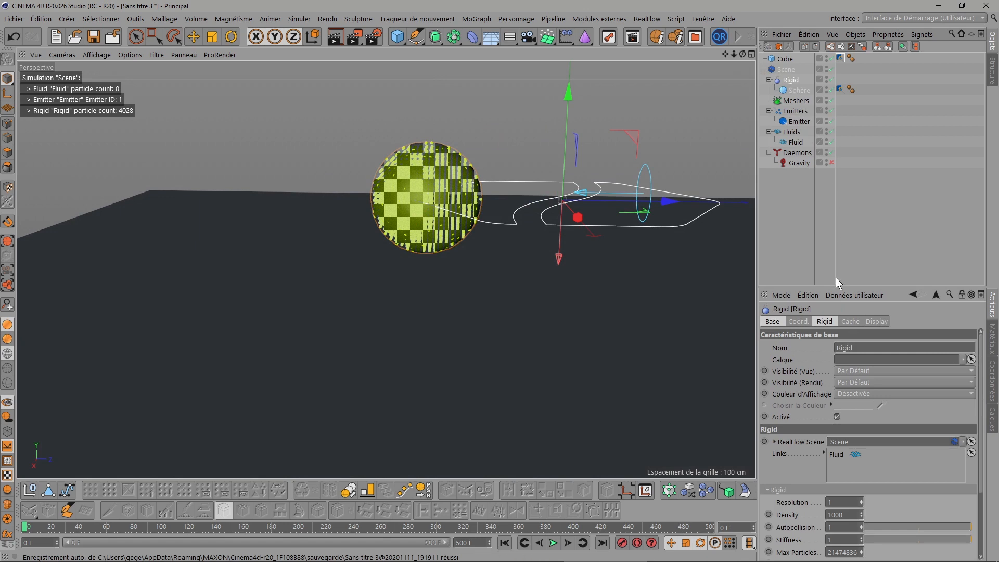
click(825, 321)
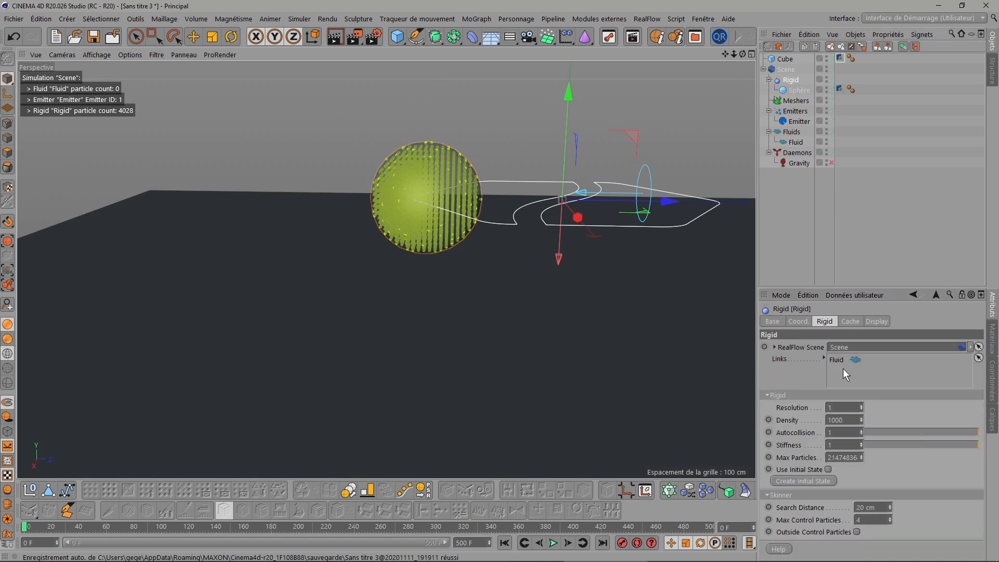
click(796, 142)
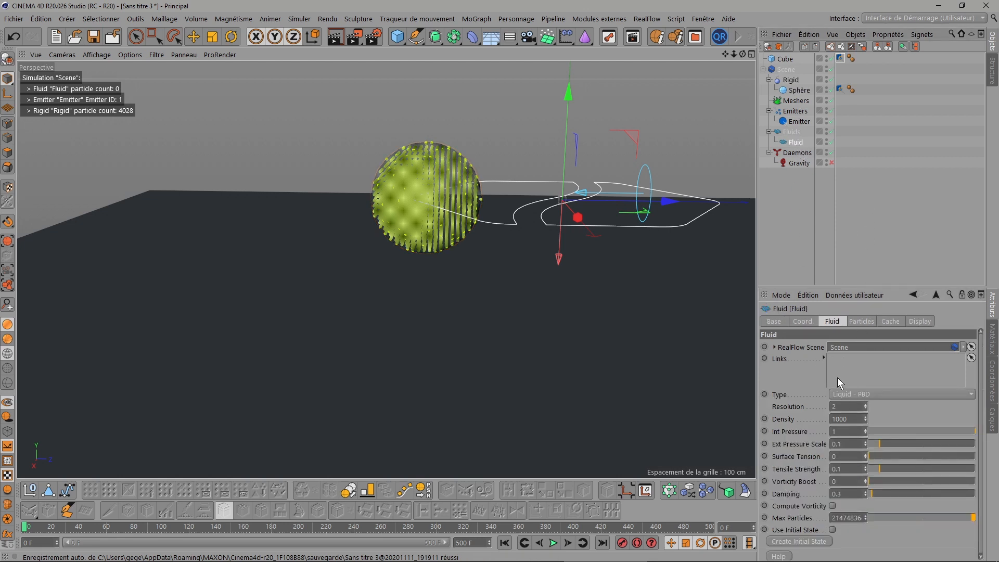
drag(791, 84, 805, 128)
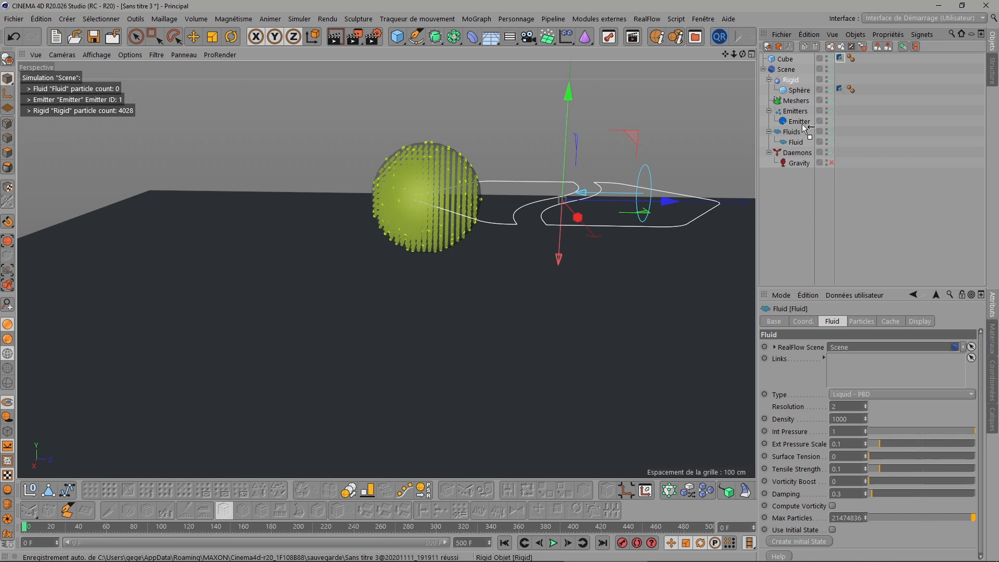
drag(845, 360, 846, 366)
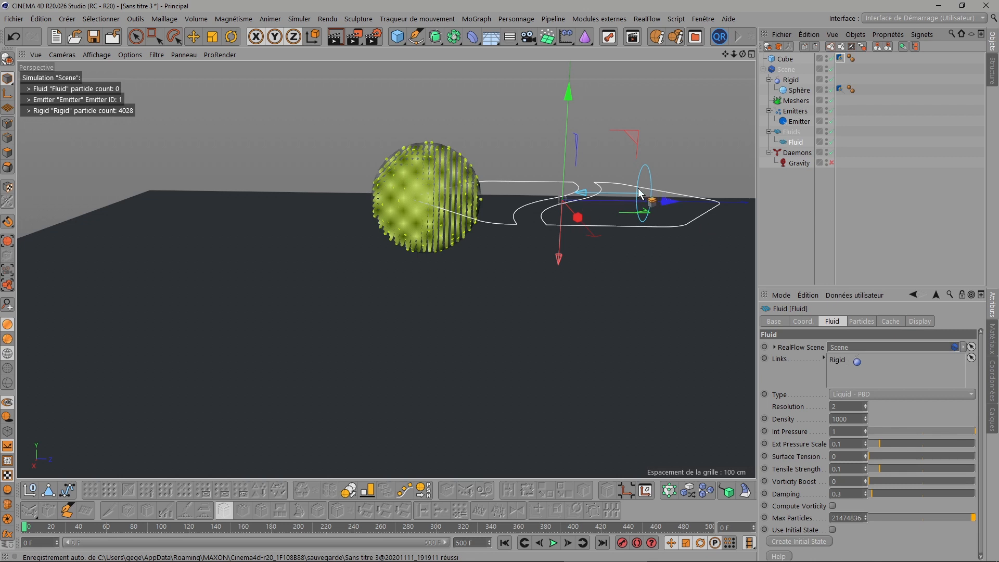
Step: Play the simulation to see how the emitted fluid interacts with the rigid sphere, stop it, and examine the splash from other angles
drag(743, 54, 761, 56)
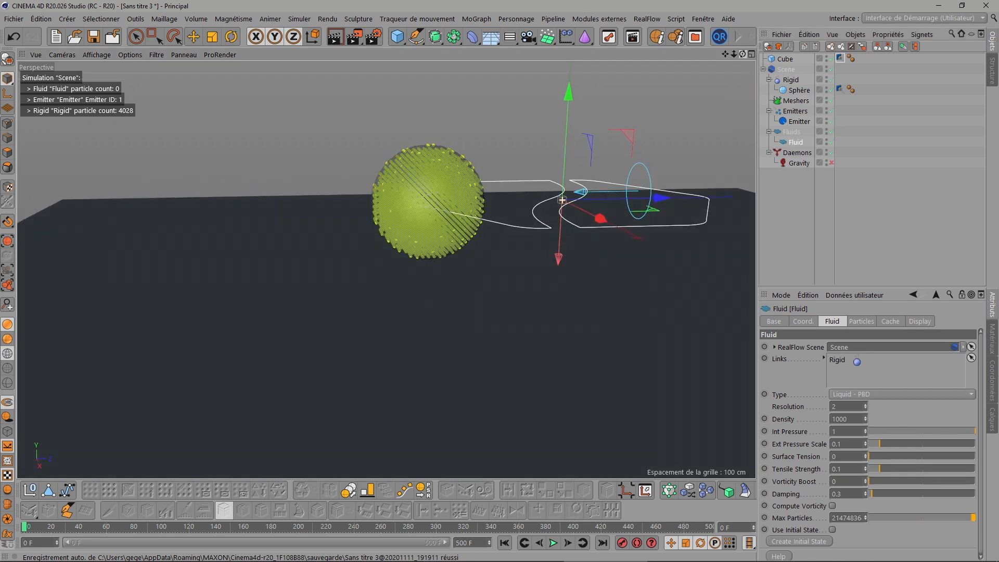
click(554, 542)
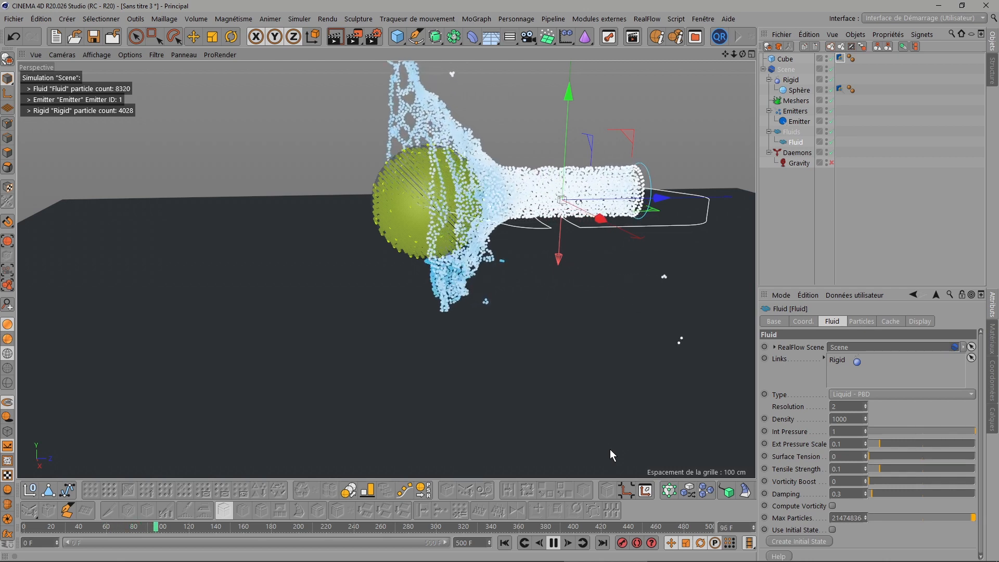
click(554, 543)
drag(743, 55, 848, 69)
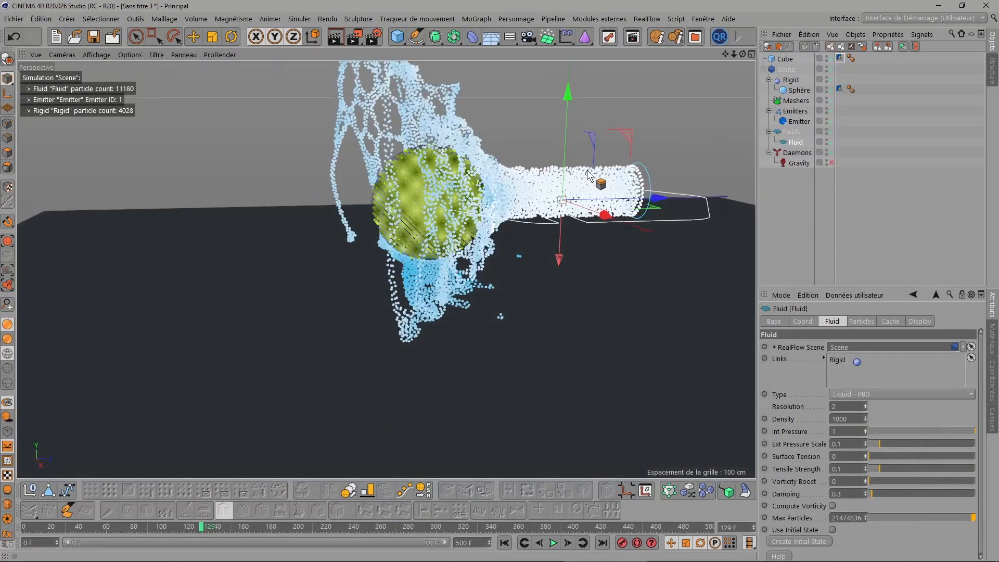
mouse_move(743, 54)
mouse_down()
mouse_move(797, 58)
mouse_move(753, 56)
mouse_up()
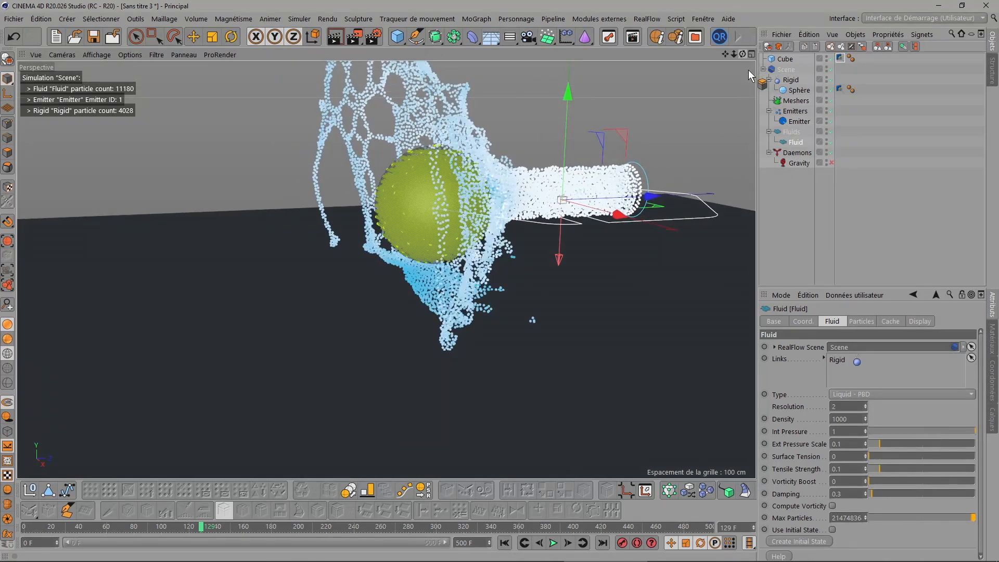
Step: Compare the Density settings of the Rigid and Fluid objects, and set the Rigid's Density to 200
click(789, 80)
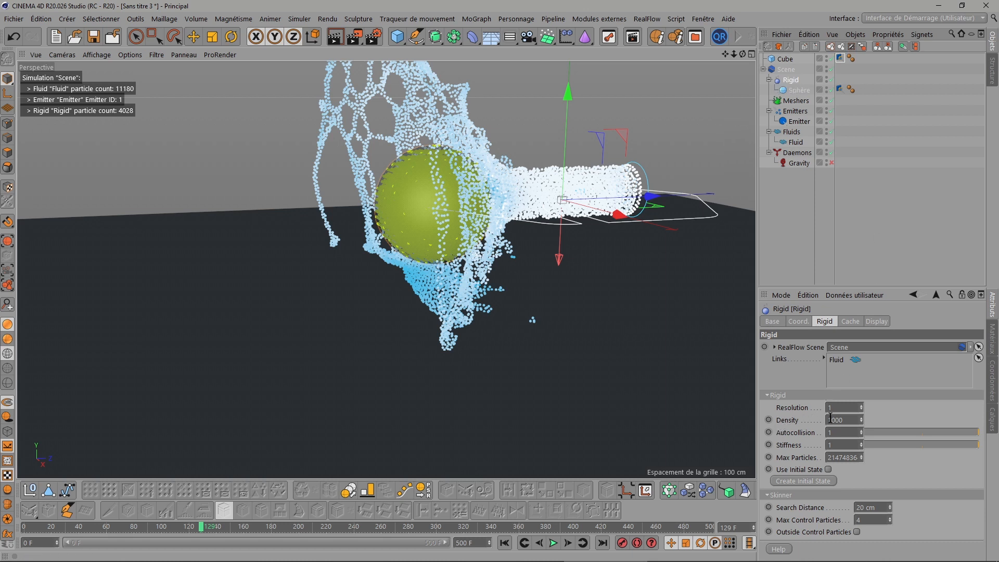
click(850, 421)
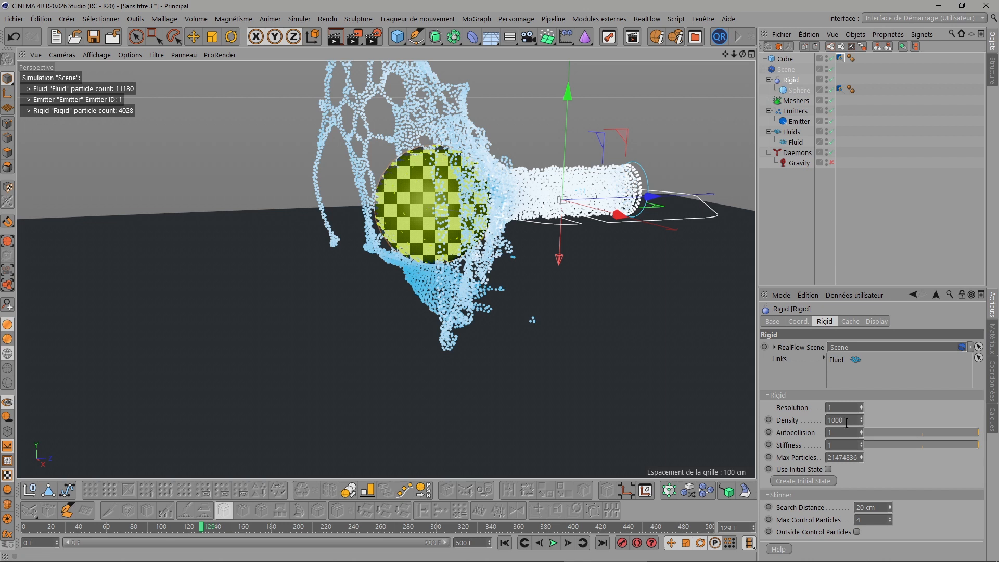
click(796, 142)
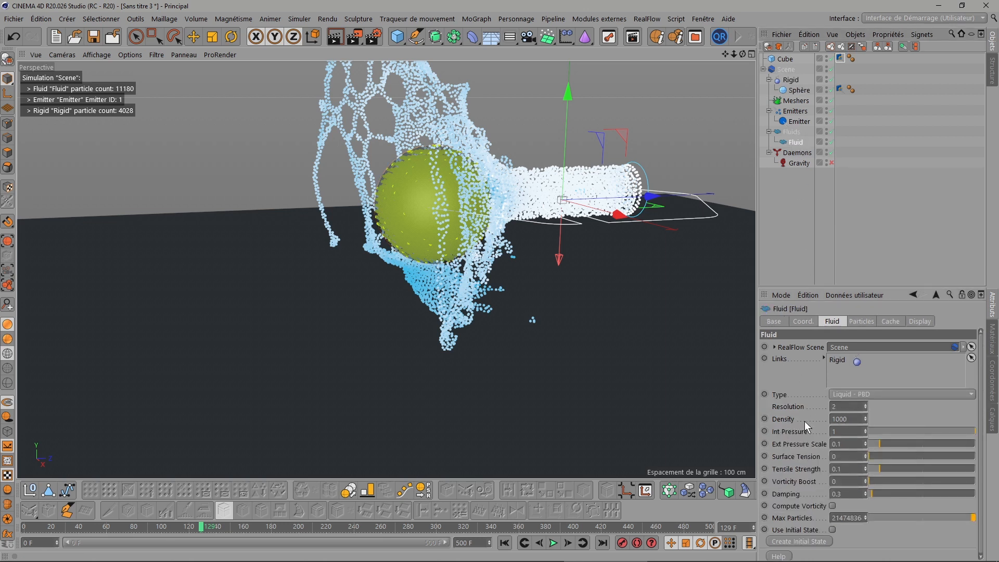
click(790, 79)
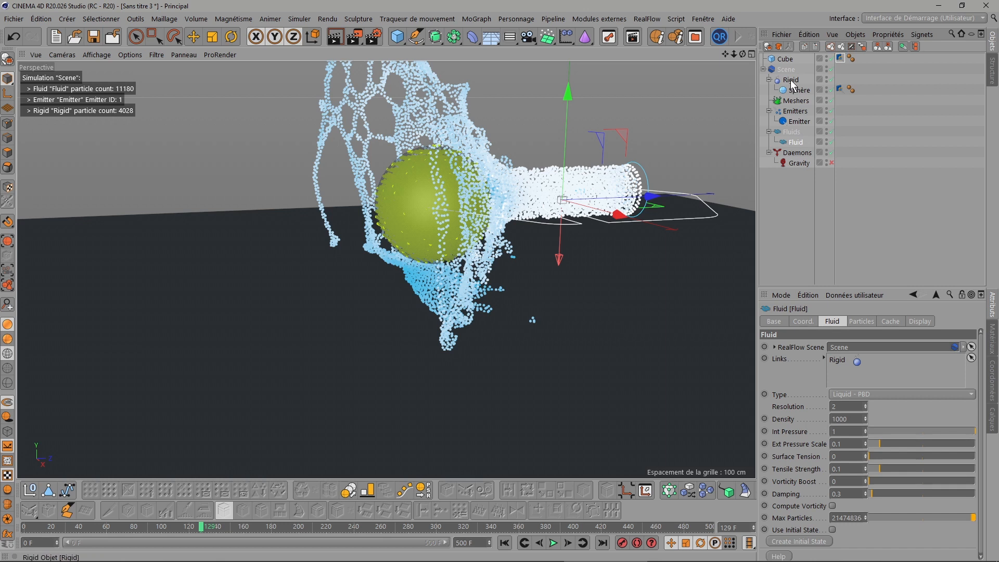
click(844, 420)
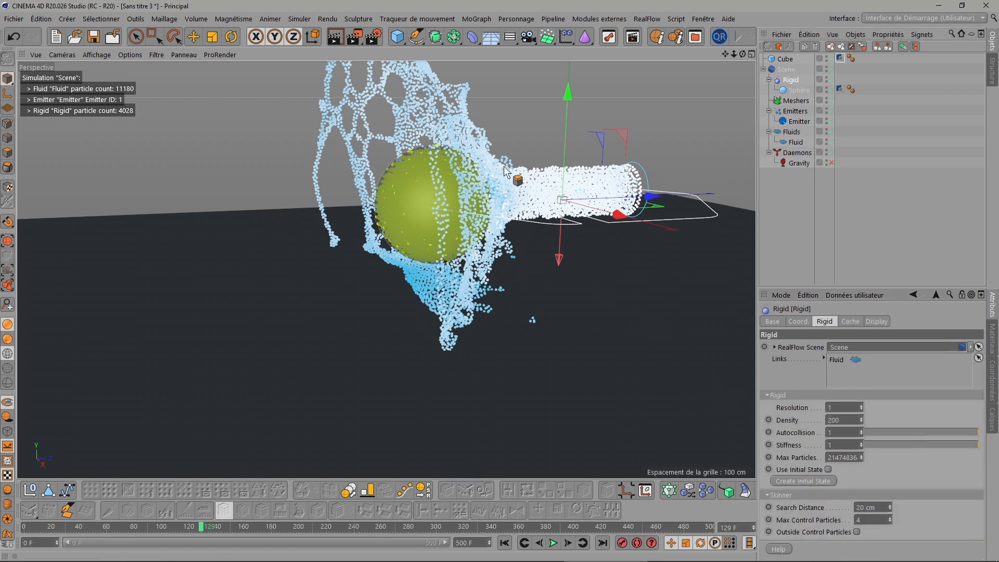
Step: Replay the simulation from frame 0 to see how the fluid pushes the lighter rigid sphere, stop it, and rewind to the start
click(505, 543)
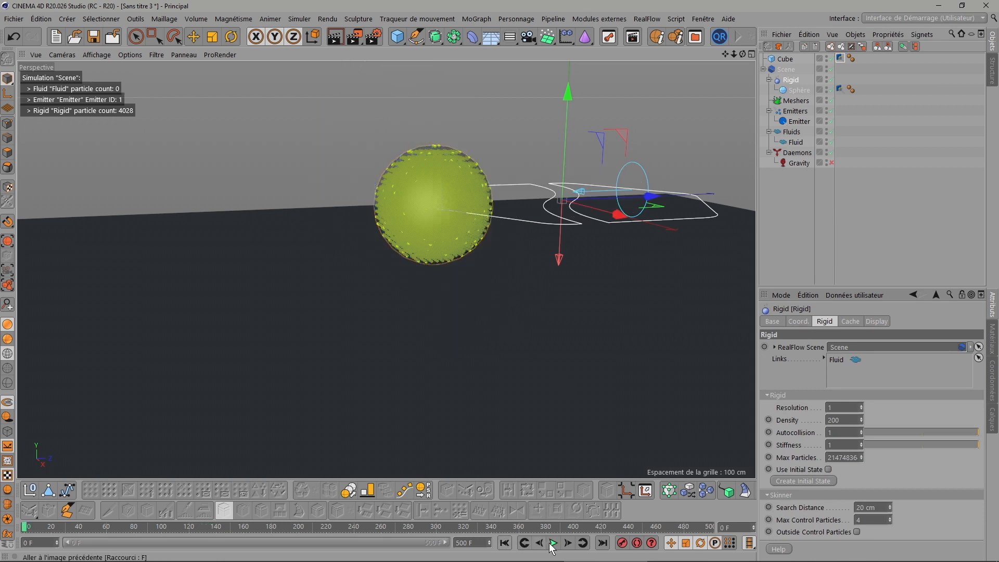
click(554, 543)
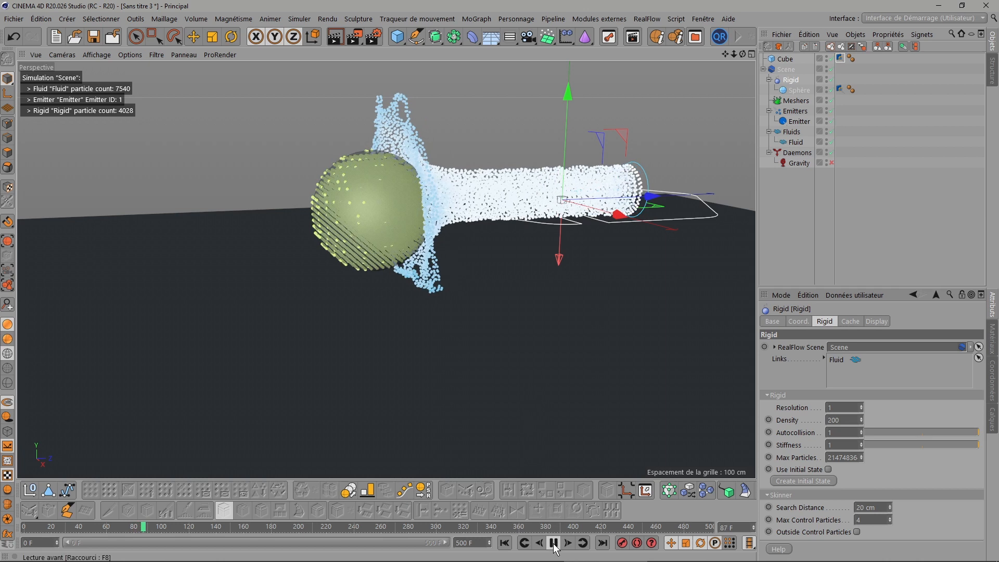
click(554, 545)
click(504, 543)
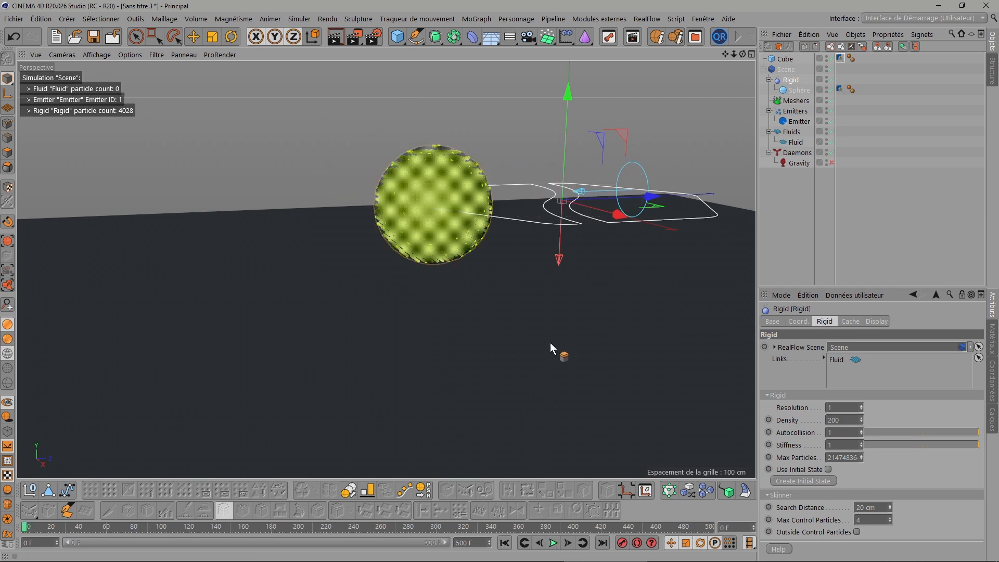
Step: Add a cylinder with a 100 cm radius, make it editable, and widen its upper rim into a cup shape
drag(742, 54, 697, 103)
click(799, 90)
drag(398, 36, 677, 51)
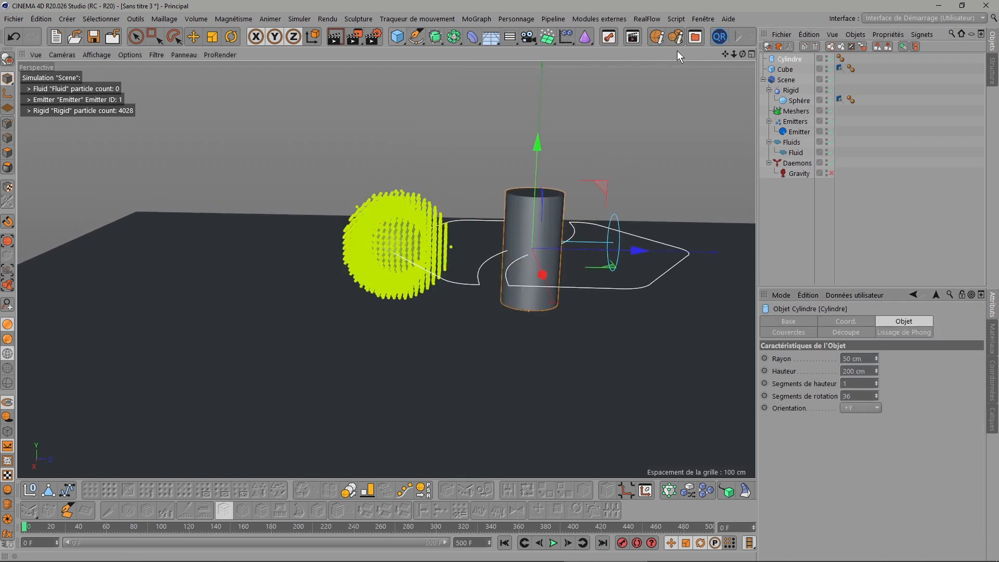
double_click(866, 358)
text(100)
key(Return)
key(c)
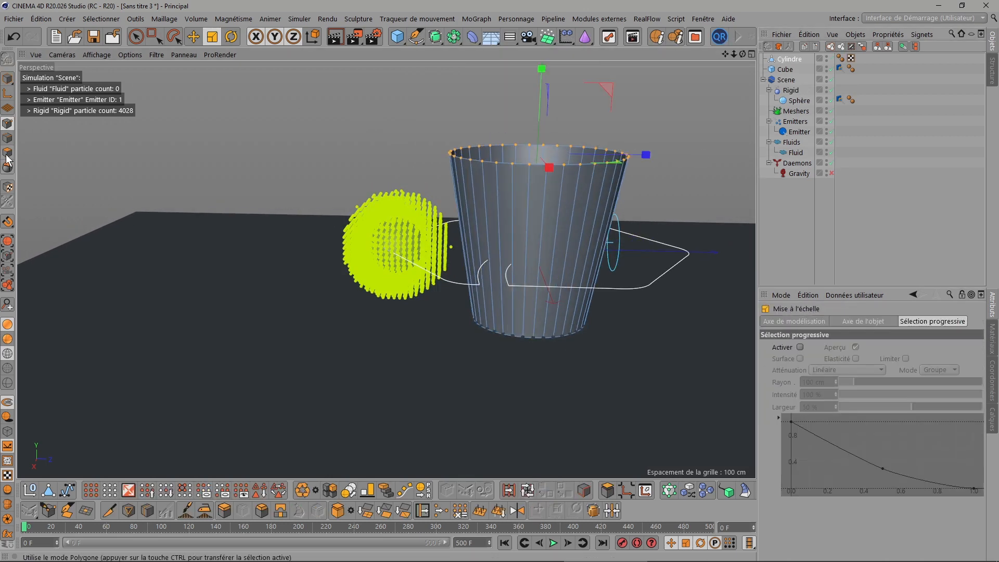
Step: Extrude the cylinder's polygons to thicken the cup, and enable Rayons X on the cylinder
key(d)
click(799, 100)
click(137, 37)
drag(498, 248, 638, 242)
click(789, 59)
click(837, 418)
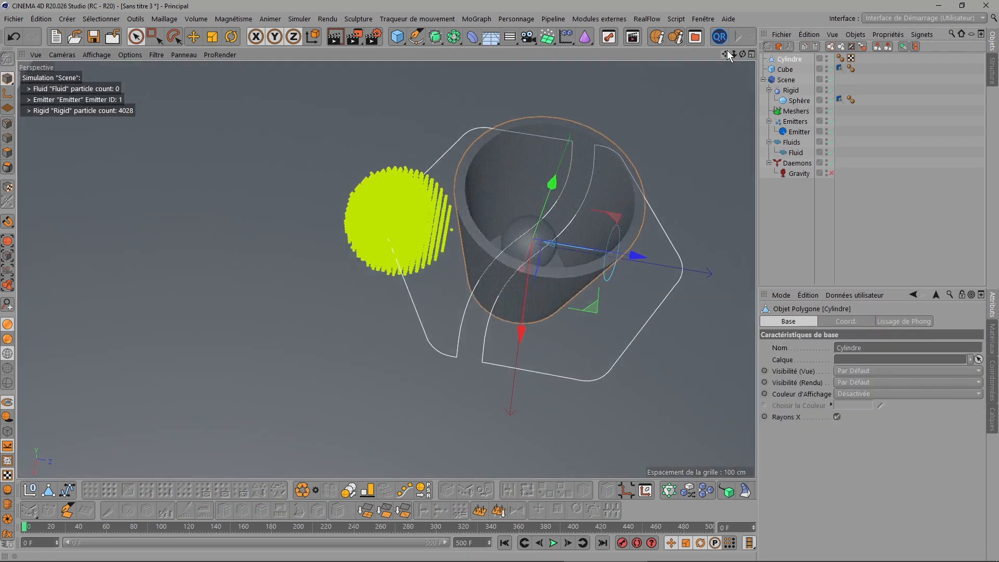
Step: Set the sphere's radius to 50 cm and place it inside the cup
click(799, 100)
drag(743, 54, 749, 53)
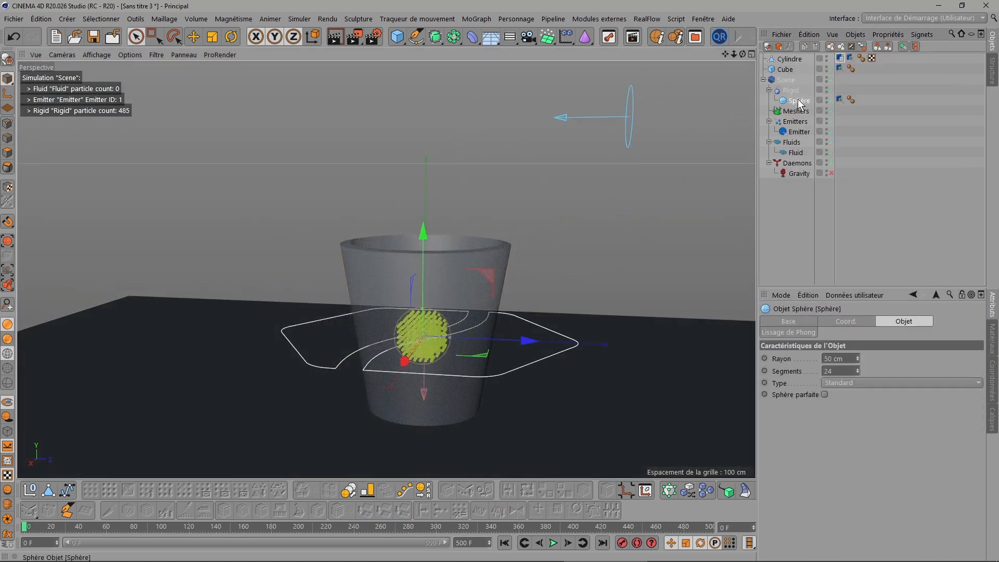
mouse_move(743, 54)
mouse_down()
mouse_move(744, 114)
mouse_move(743, 55)
mouse_up()
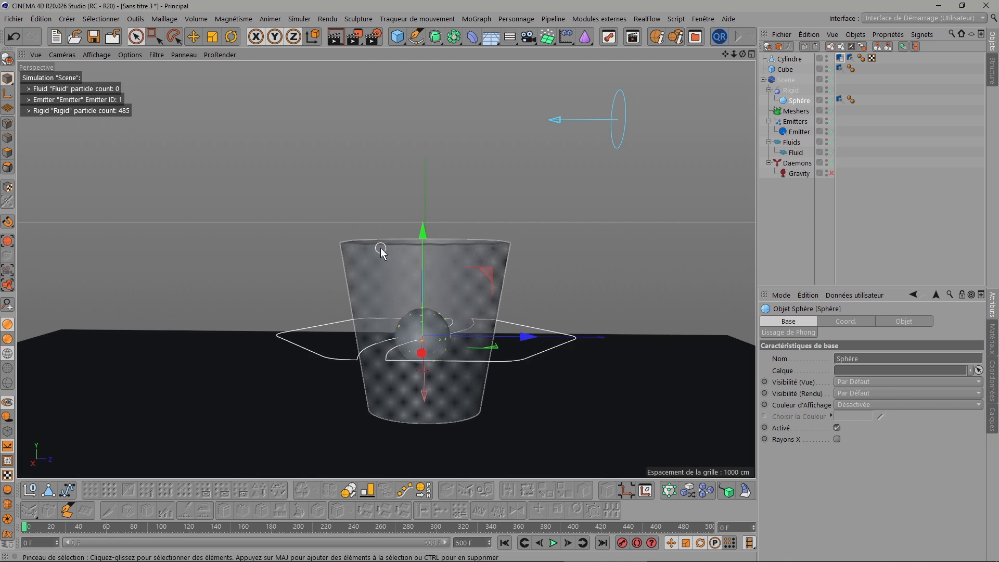
Step: Enable the Gravity daemon, play the simulation to fill the cup with fluid around the sphere, and stop it
click(831, 173)
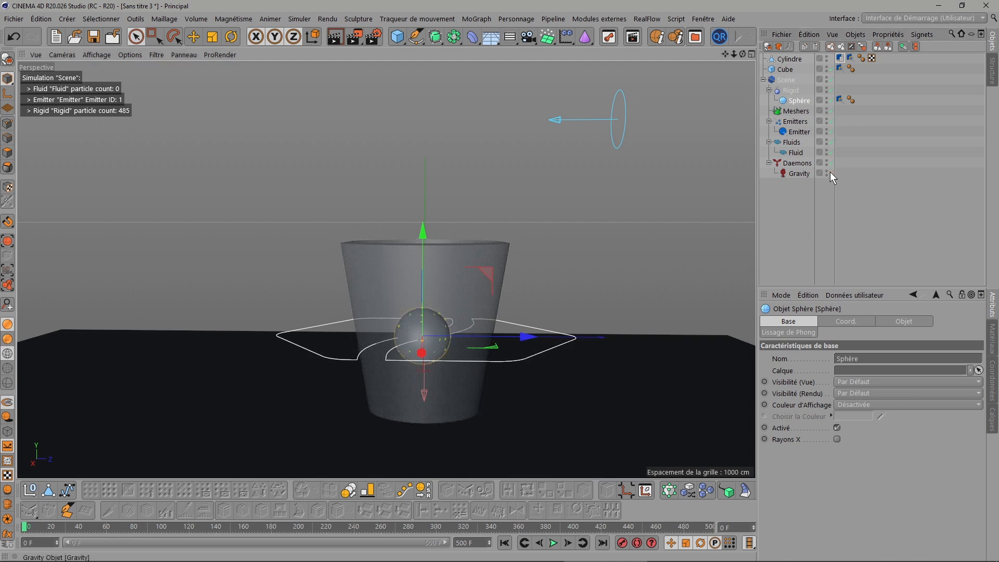
drag(725, 54, 724, 58)
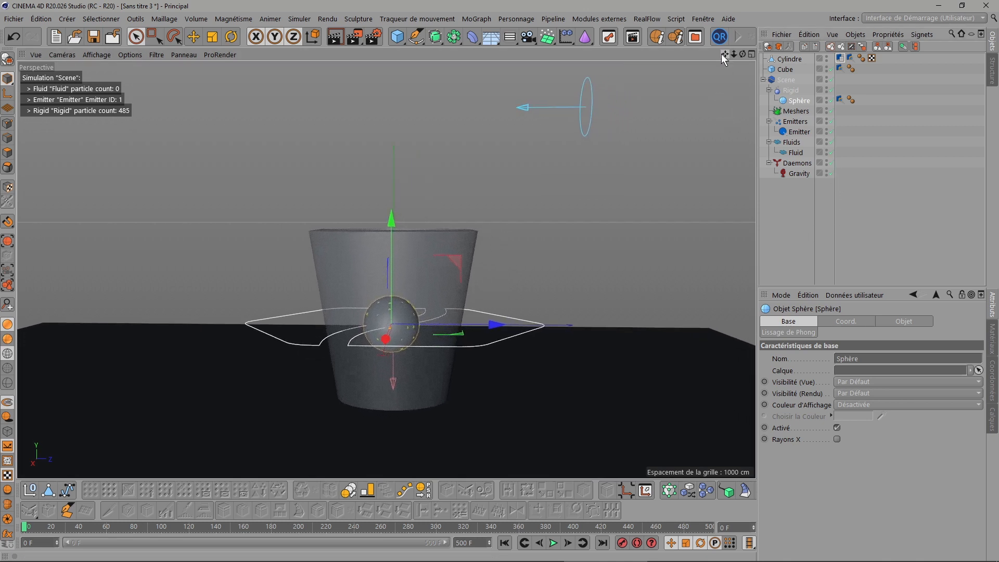
click(554, 543)
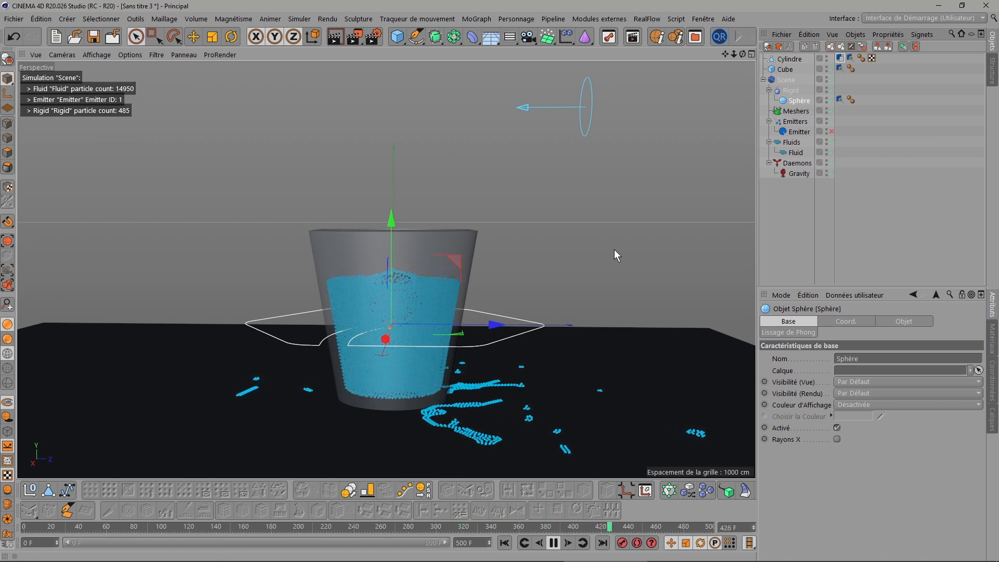
click(553, 544)
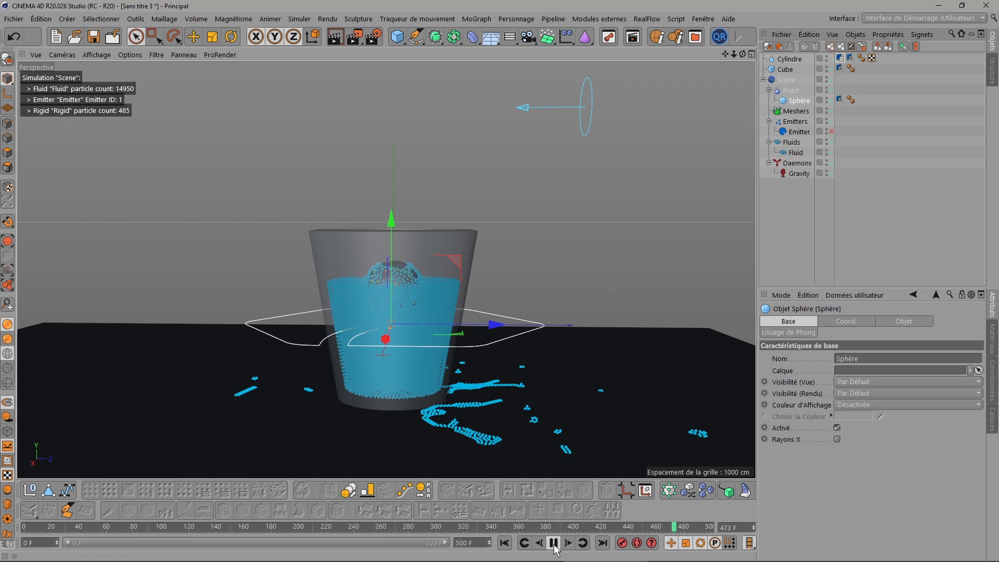
Step: Examine the sphere in the fluid-filled cup from several angles and review the Rigid's parameters
drag(742, 54, 801, 99)
scroll(405, 295, up, 5)
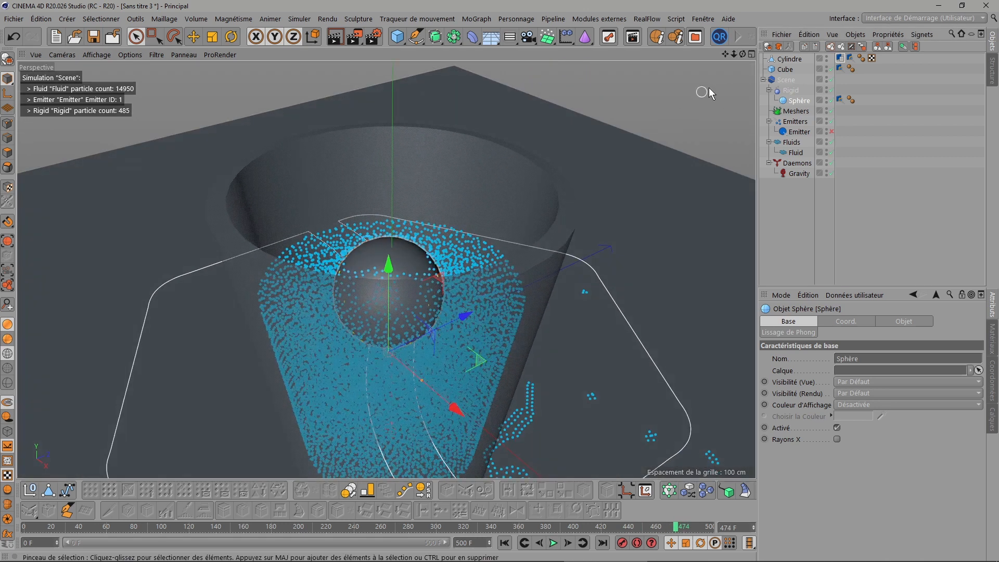
drag(742, 54, 756, 65)
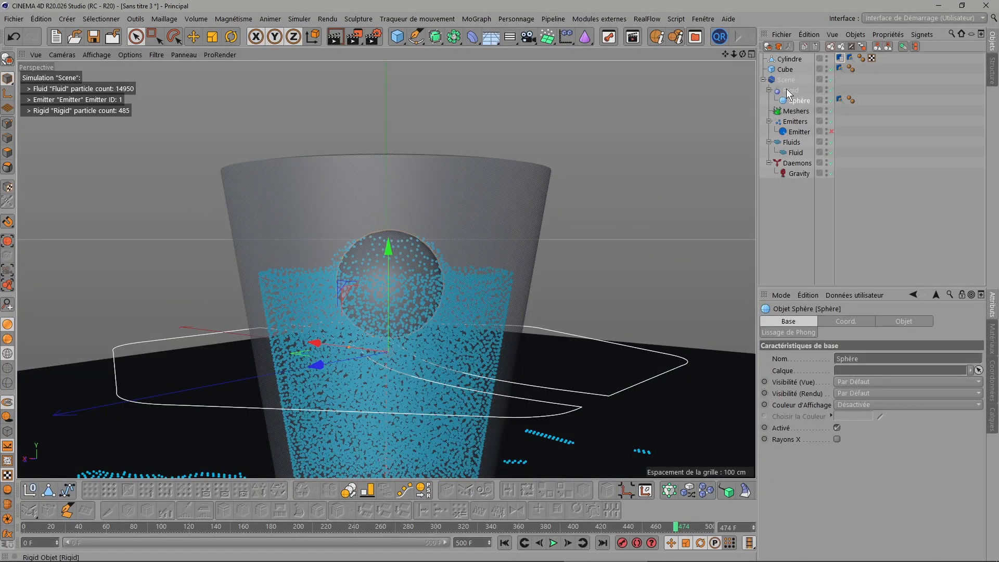
click(790, 91)
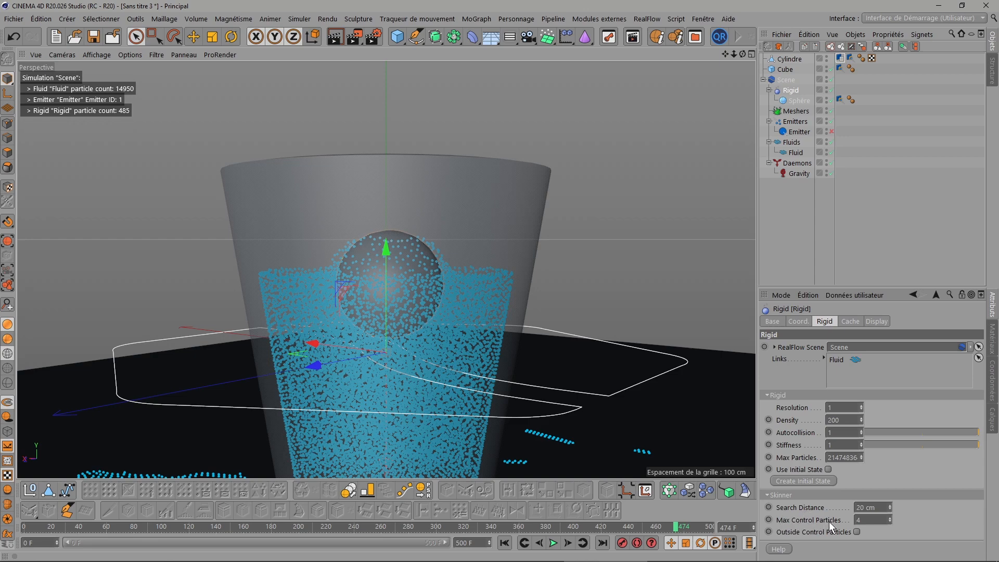
drag(742, 54, 748, 115)
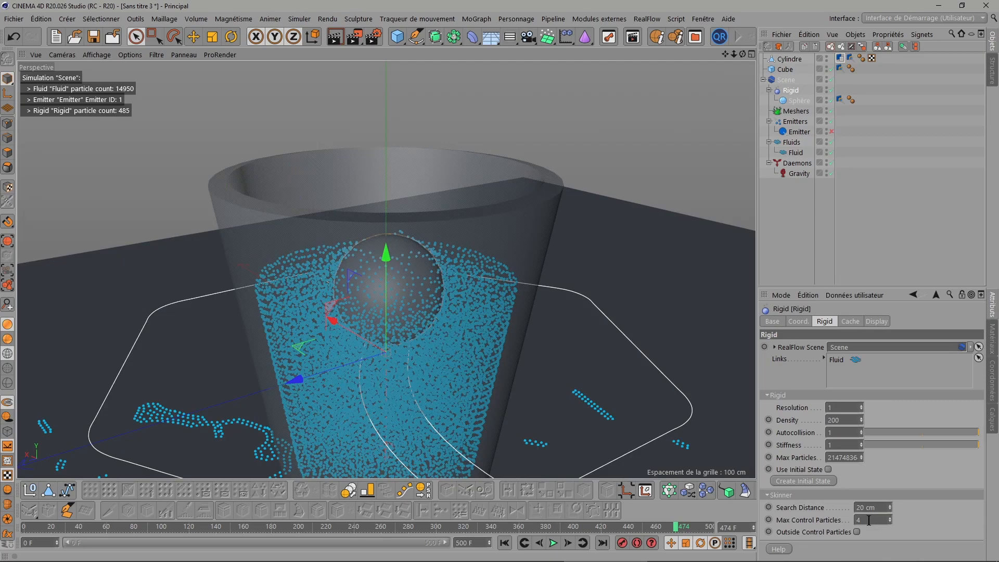
mouse_move(743, 55)
mouse_down()
mouse_move(742, 31)
mouse_move(744, 89)
mouse_move(760, 47)
mouse_move(757, 62)
mouse_up()
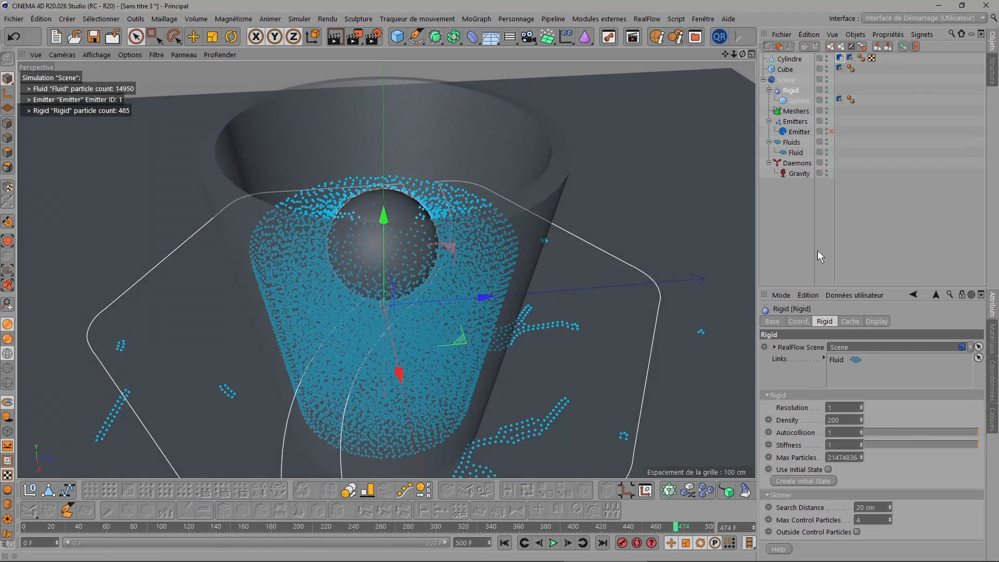
scroll(647, 247, down, 4)
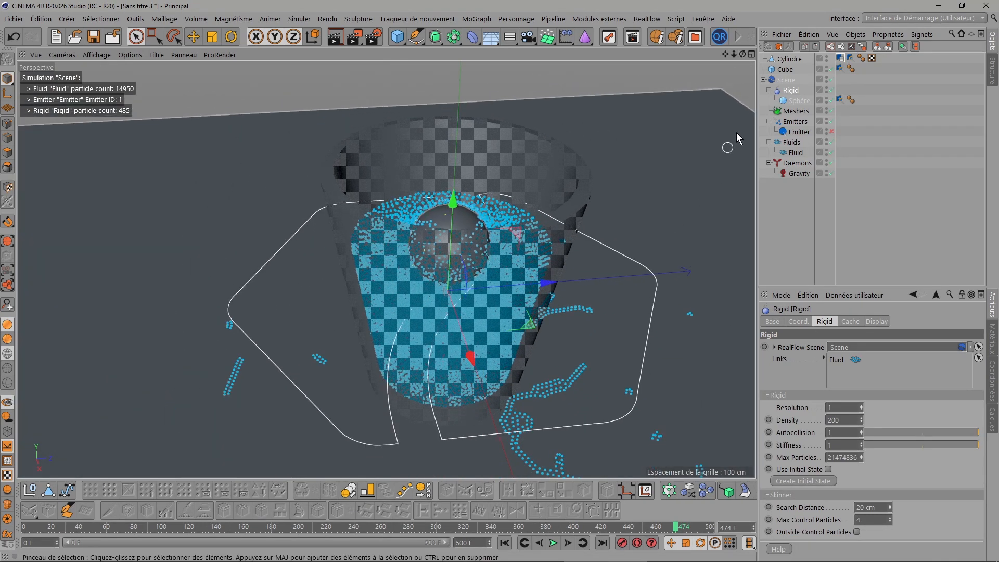
drag(741, 53, 741, 55)
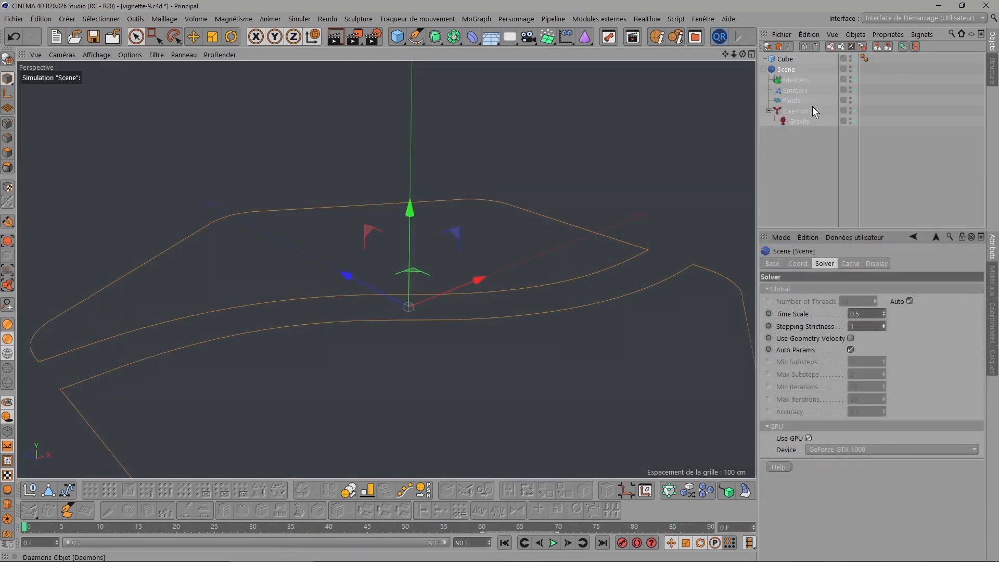
Step: Add a RealFlow Elastic deformer to the vignette-9 scene and show its parameters
click(644, 20)
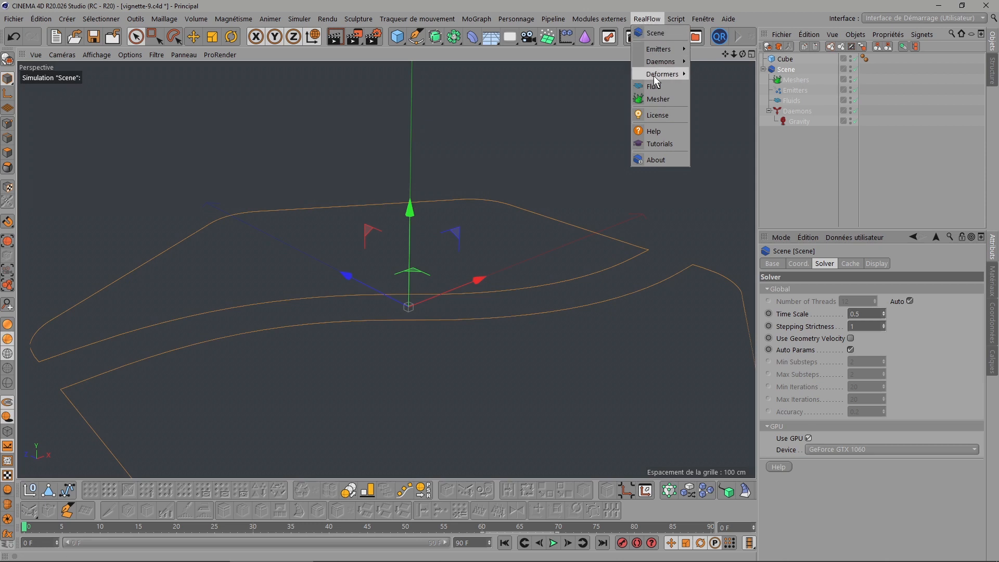
mouse_move(677, 73)
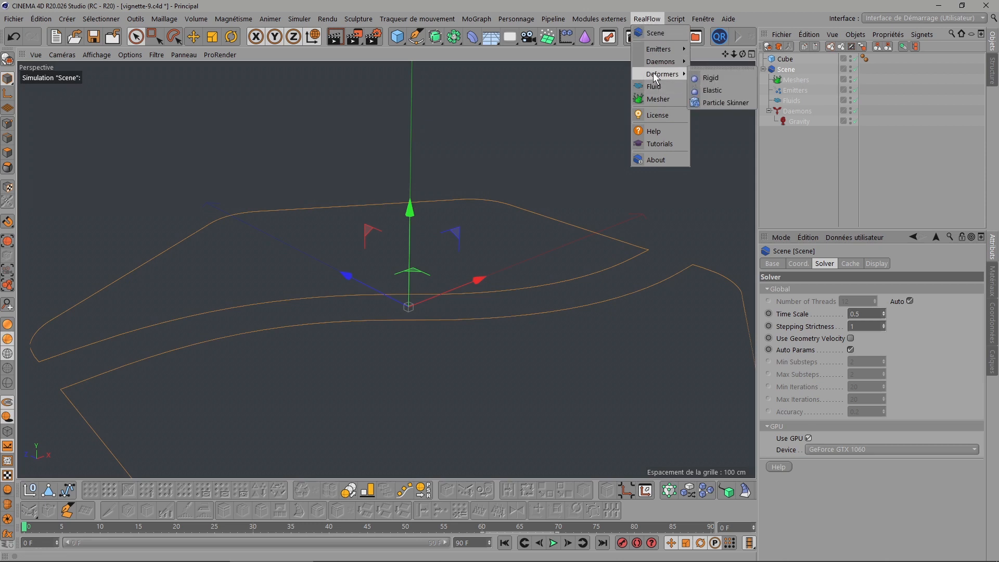
click(711, 91)
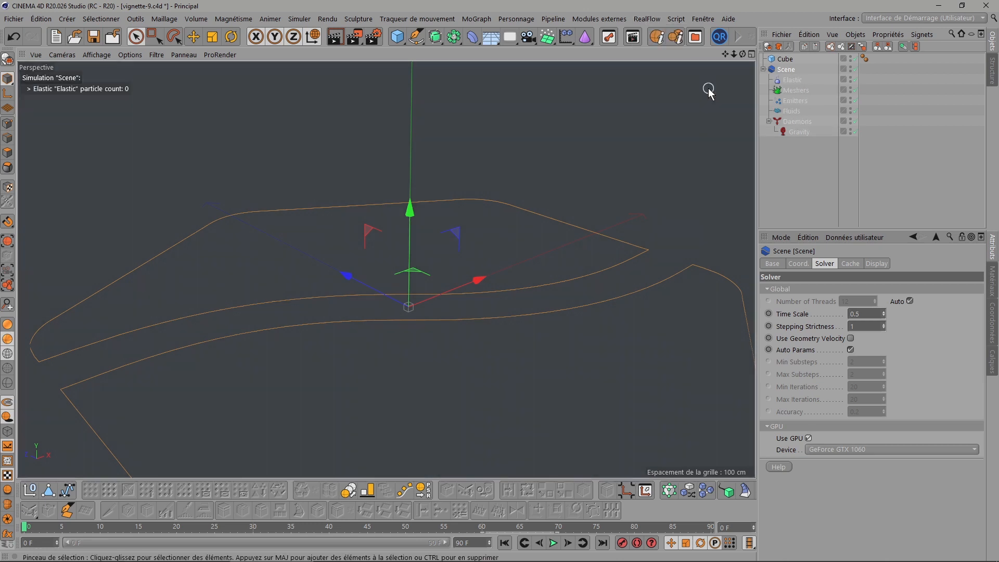
click(792, 80)
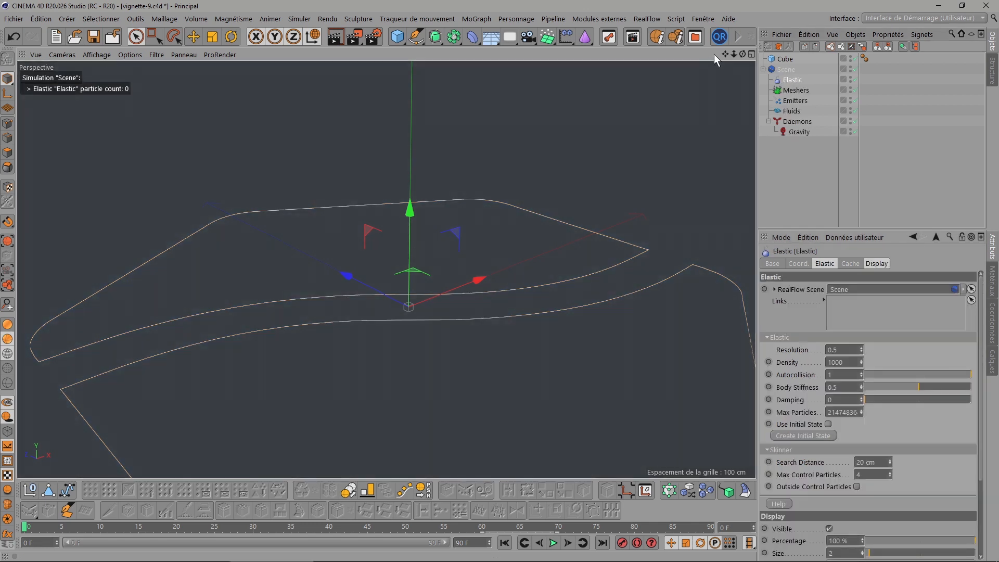
Step: Load the Dog Base model from the Sculpting Base Meshes presets and close the content library
click(691, 37)
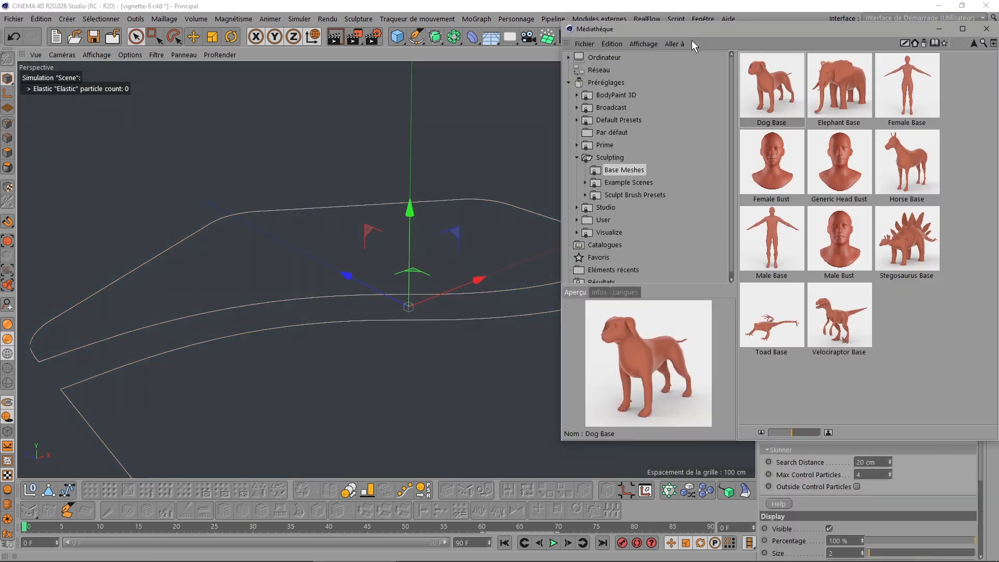
double_click(780, 88)
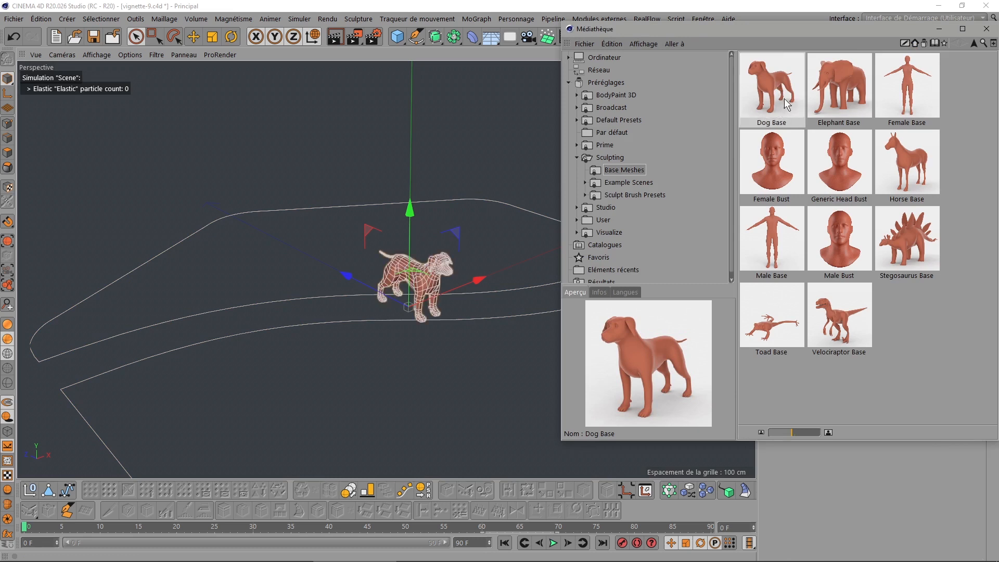
click(986, 29)
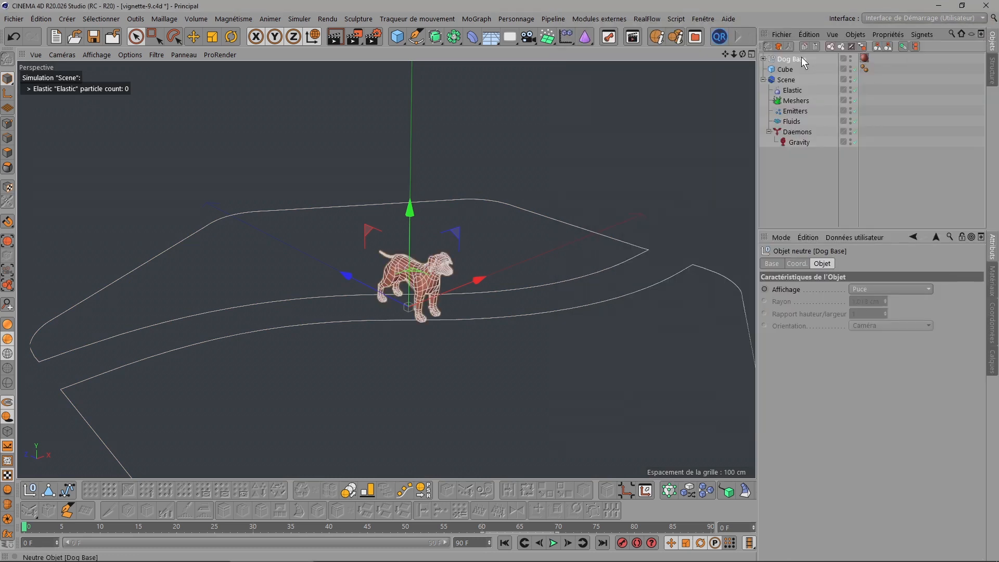
Step: Move the Body mesh out of the Dog Base group and delete the group with its Eyes
click(763, 58)
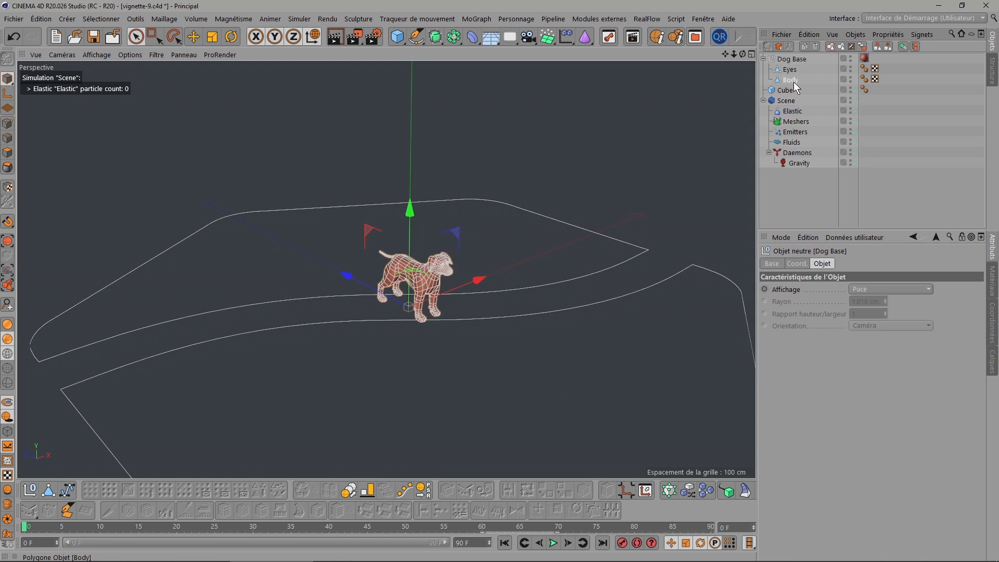
click(791, 80)
drag(793, 79, 787, 55)
click(790, 68)
key(Delete)
Step: Set the dog Body's scale to 3 on X, Y and Z
click(785, 59)
click(796, 264)
click(875, 286)
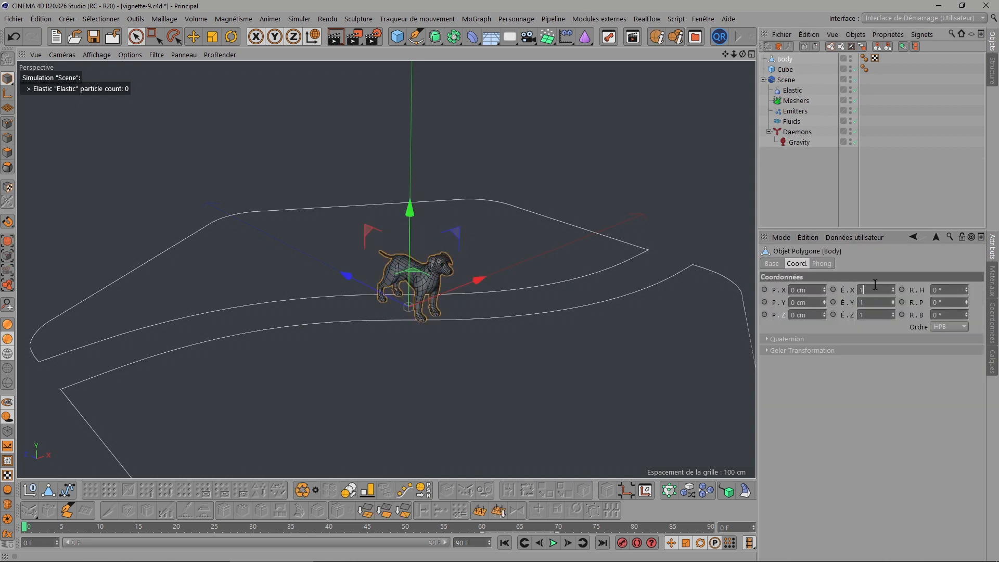
text(3)
key(Tab)
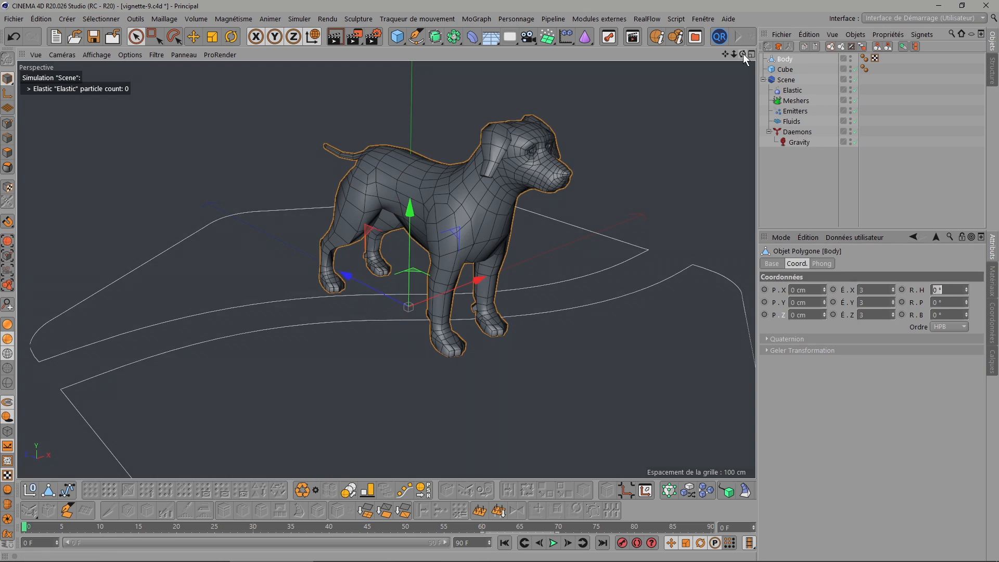
drag(743, 54, 734, 55)
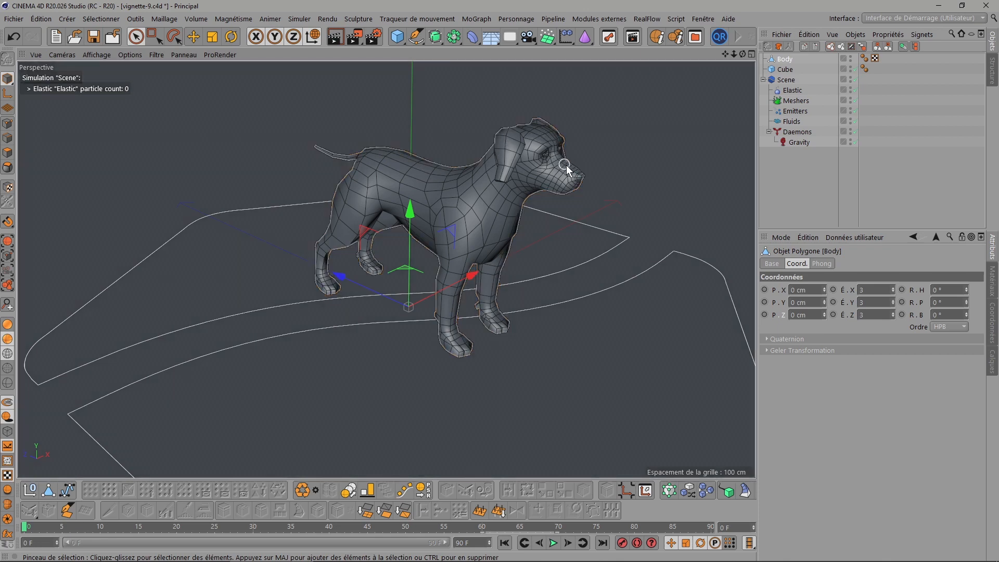
Step: Smooth the dog Body with a Subdivision Surface and convert it to an editable polygon object
drag(743, 54, 794, 57)
click(435, 37)
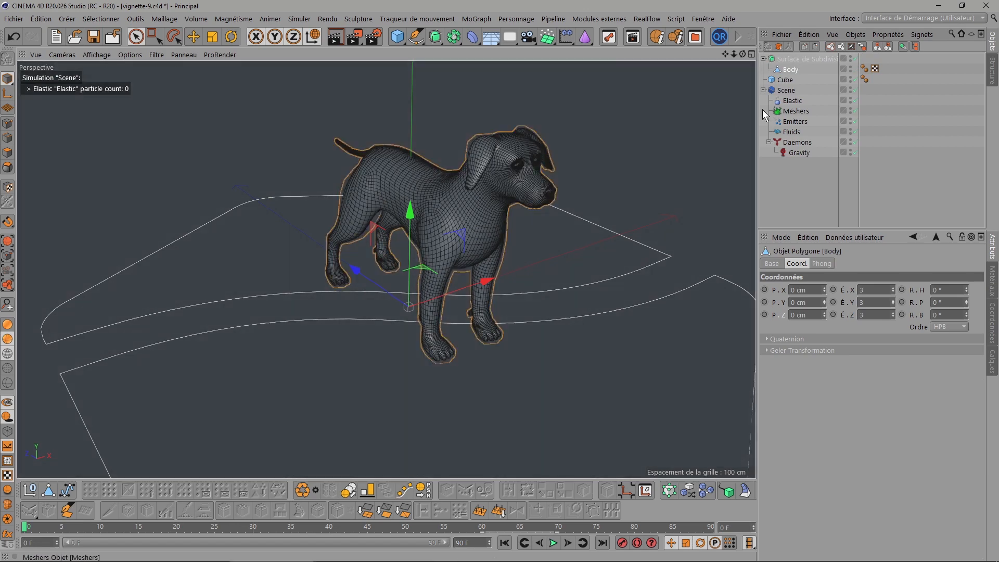
click(794, 60)
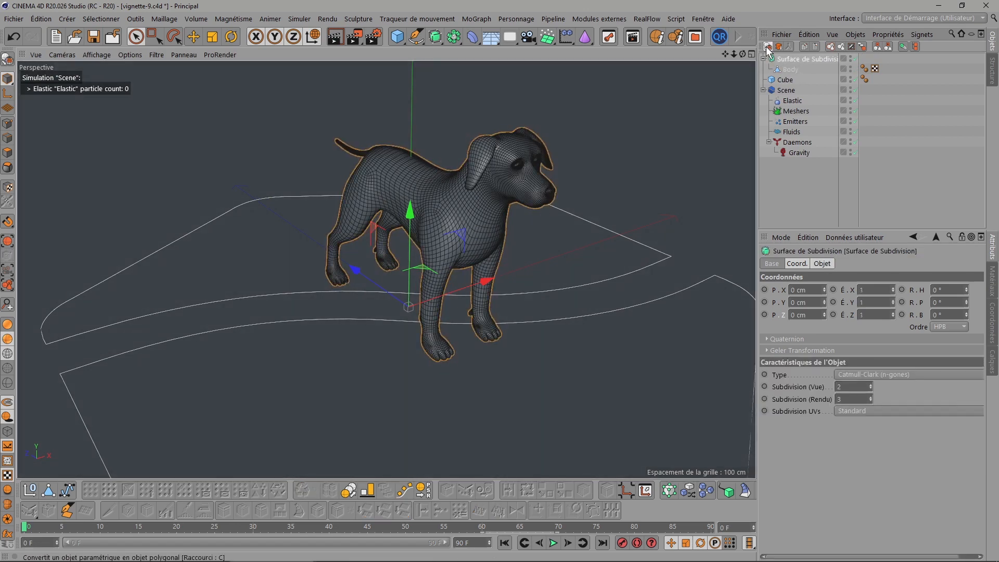
click(767, 48)
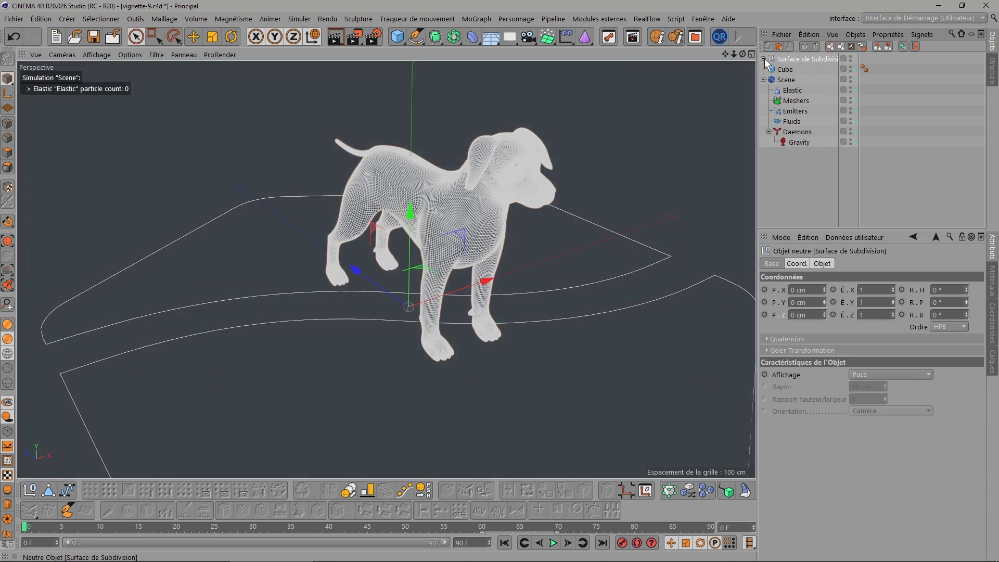
Step: Move the subdivided Body mesh out of the Surface de Subdivision null and delete the empty null
click(763, 59)
drag(788, 69, 795, 57)
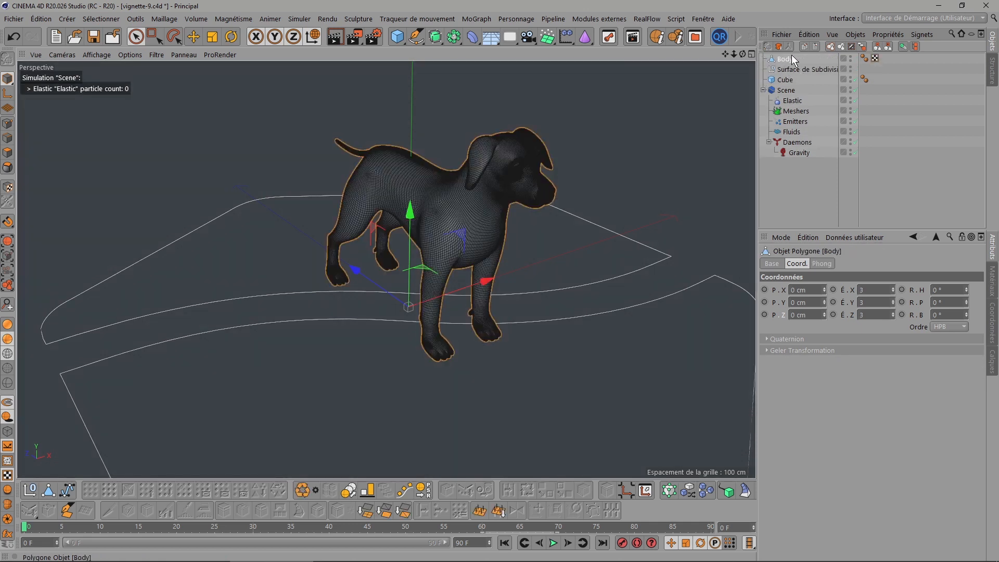
key(Delete)
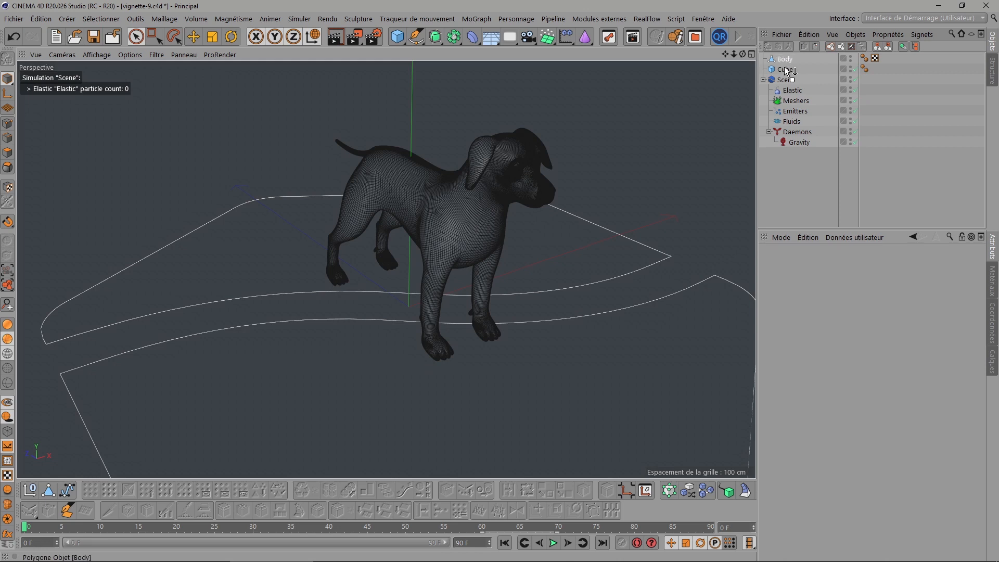
Step: Make the dog Body a child of the Elastic object and hide the Body mesh in the viewport
drag(787, 70, 789, 94)
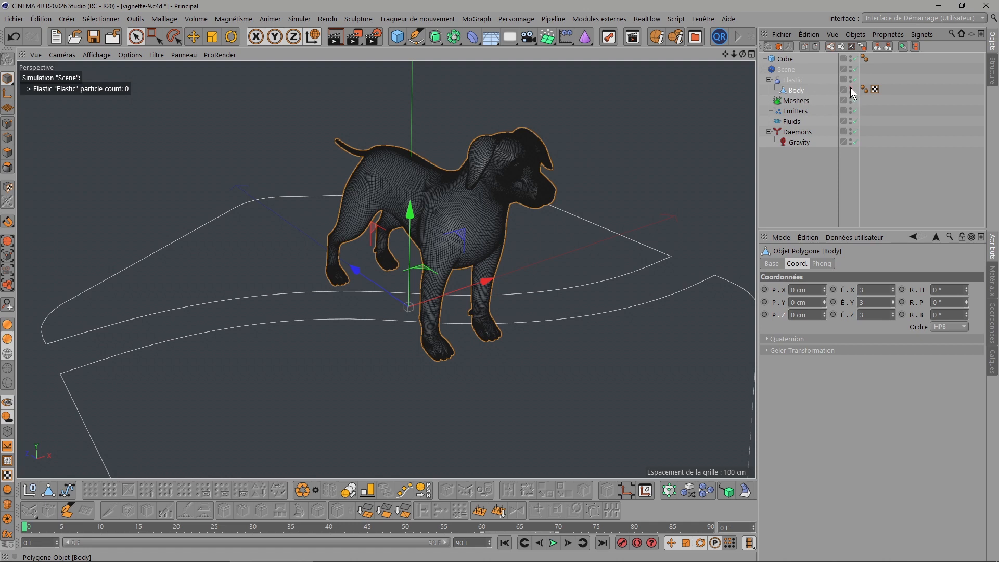
click(792, 82)
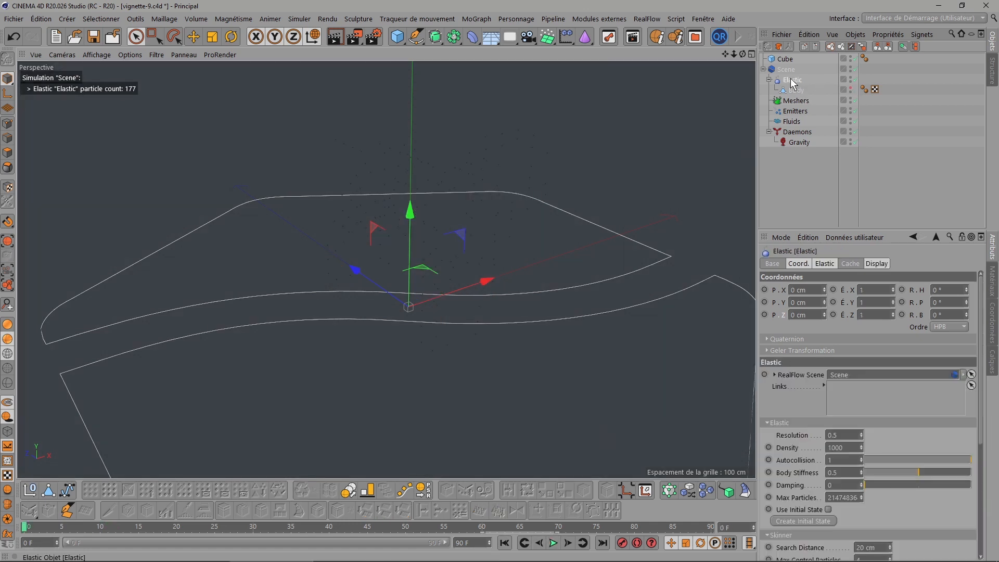
Step: Remove the dark blue knot from the Elastic particle colour gradient, move the light blue knot to its start, and set the particle size to 4
click(882, 264)
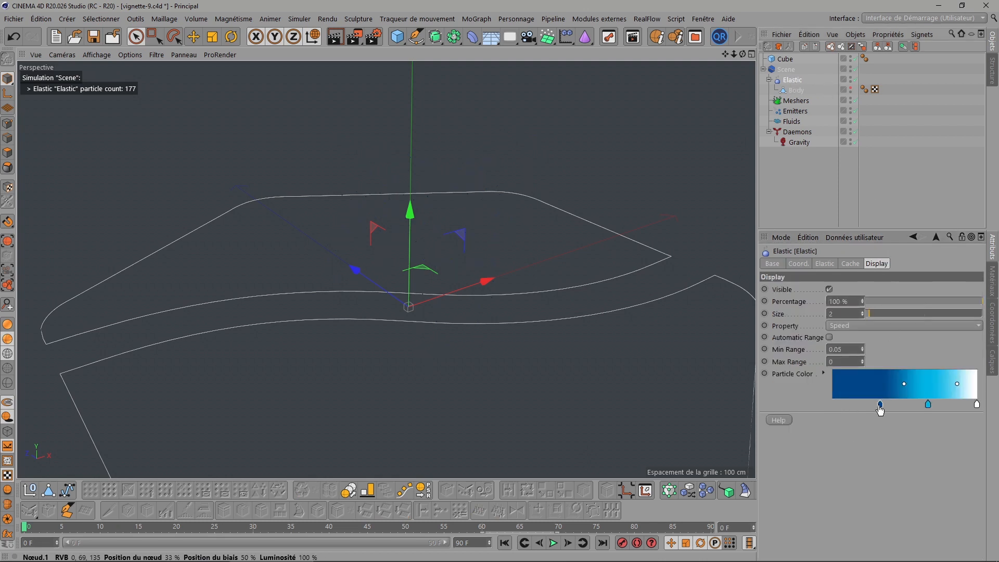
drag(880, 407, 868, 430)
drag(928, 405, 832, 405)
drag(742, 55, 731, 71)
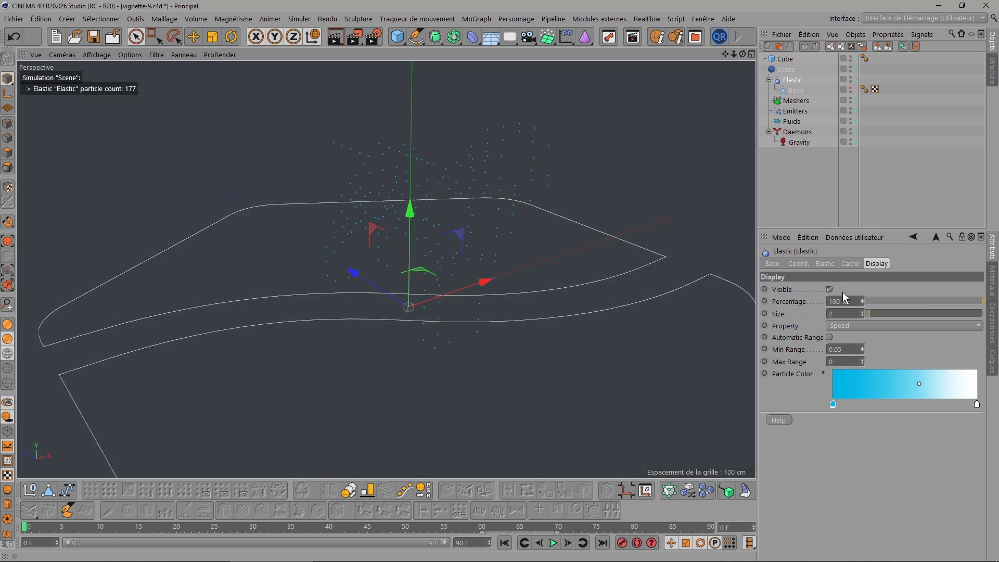
click(843, 314)
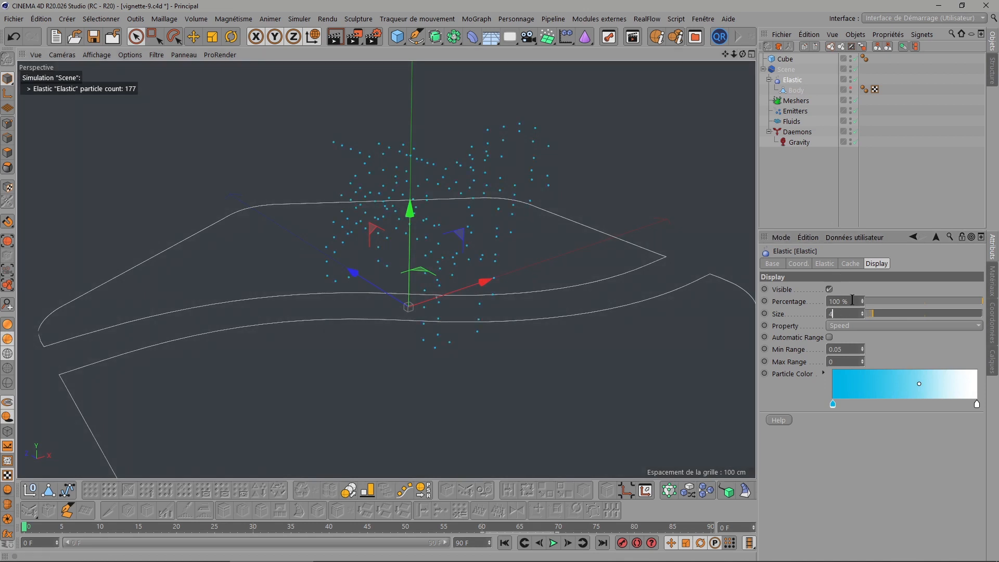
Step: Set the Elastic object's Resolution to 20 and check the particle fill of the dog from several angles
click(823, 264)
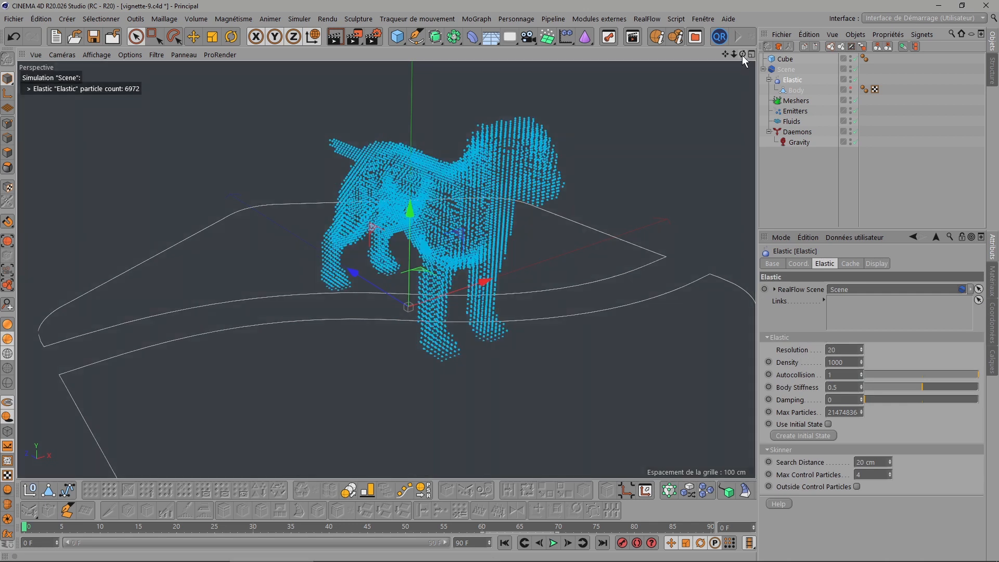
drag(742, 55, 617, 66)
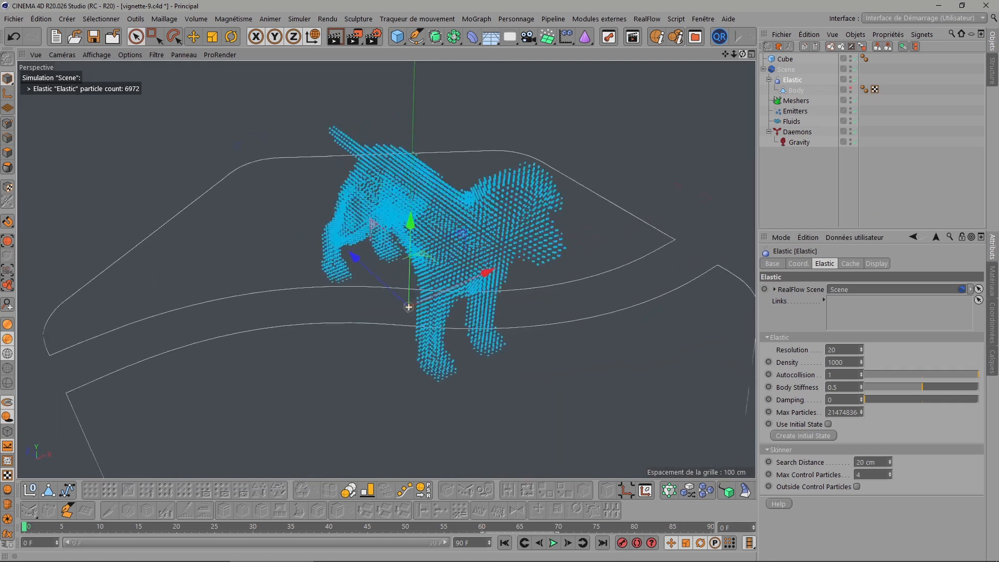
alt+drag(408, 307, 386, 269)
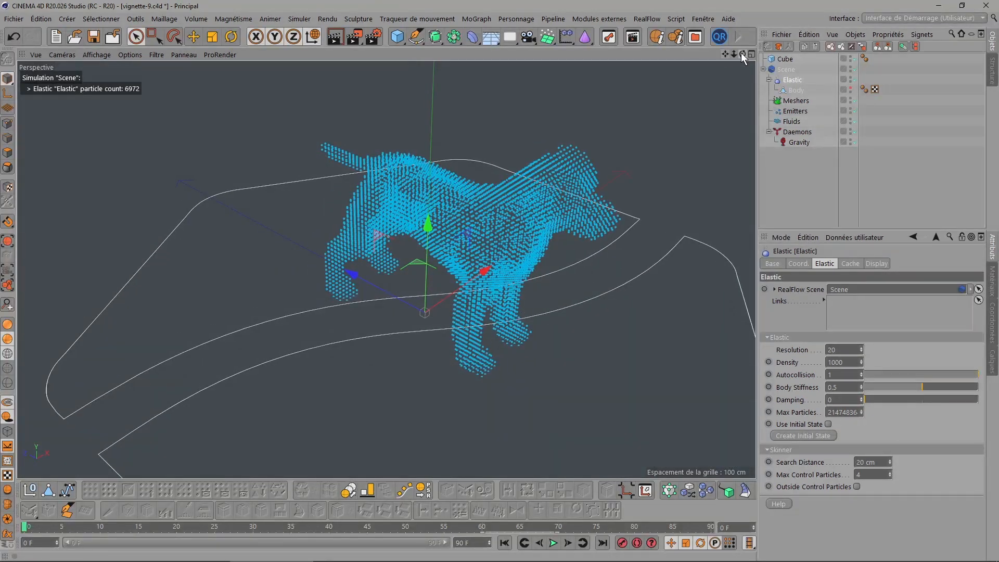
Step: Add the Elastic object to the Gravity daemon's Links
drag(741, 52, 794, 142)
click(795, 141)
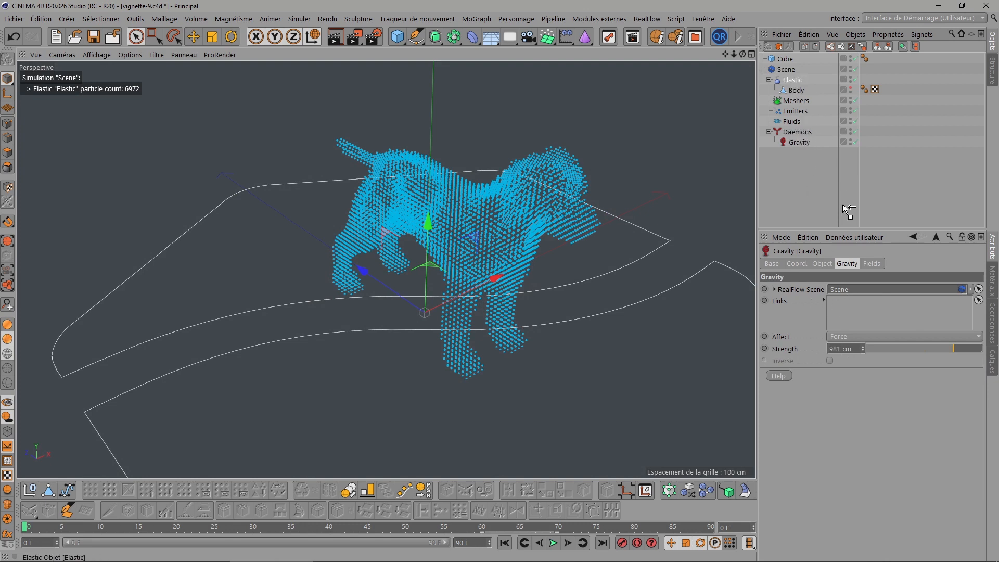
drag(855, 302, 855, 302)
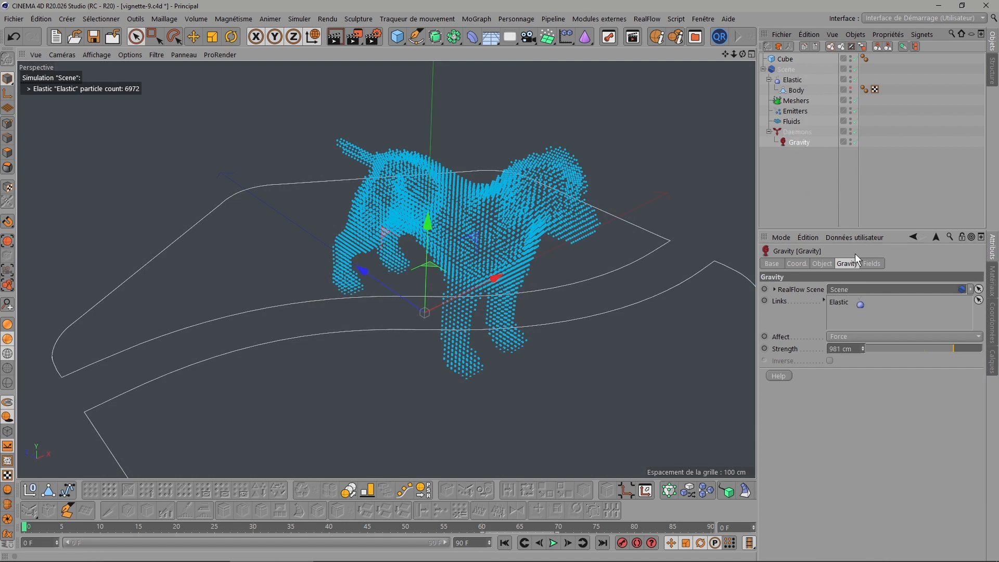
Step: Give the Cube a RealFlow Collider tag and add the Elastic object to its Links
right_click(781, 59)
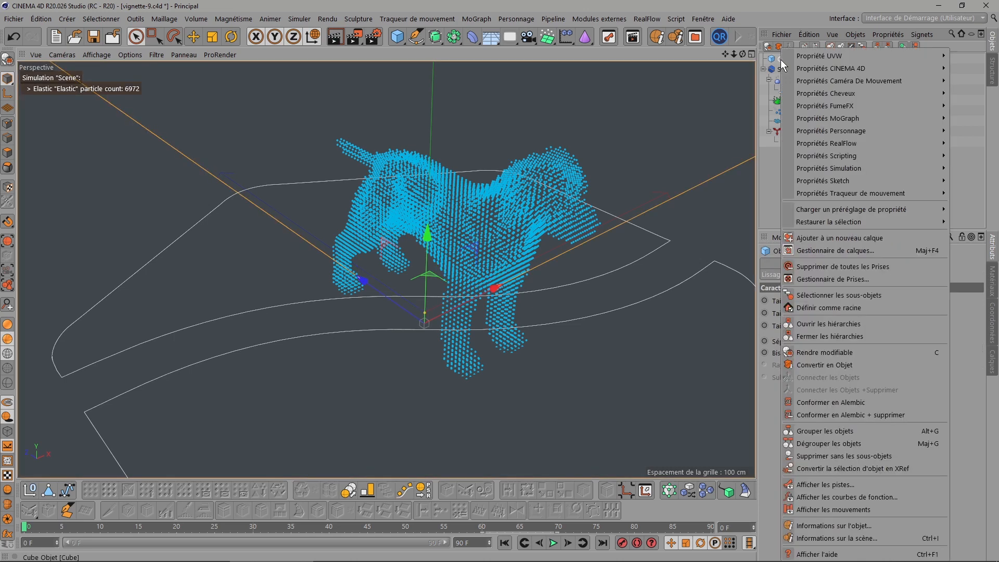
mouse_move(825, 142)
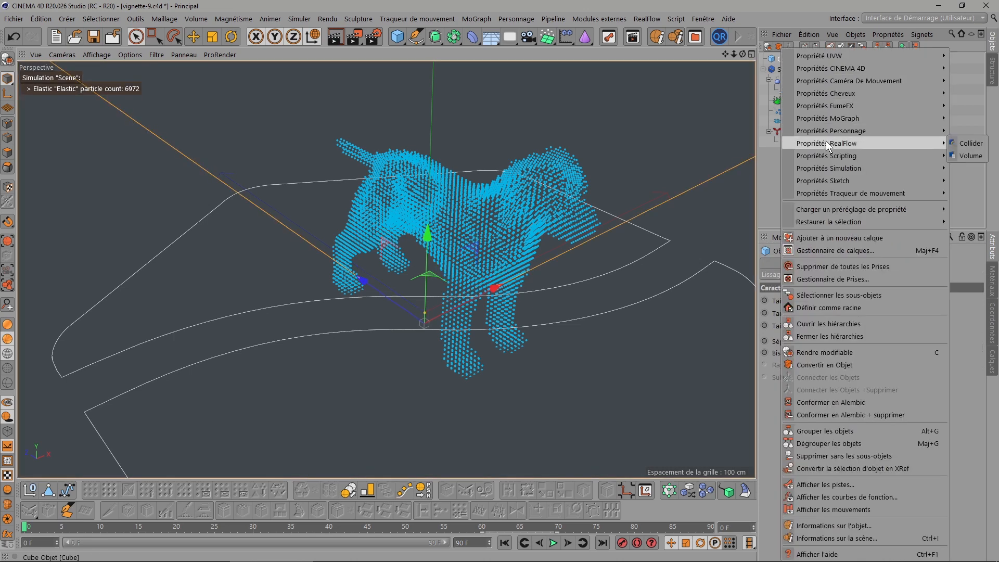
click(967, 143)
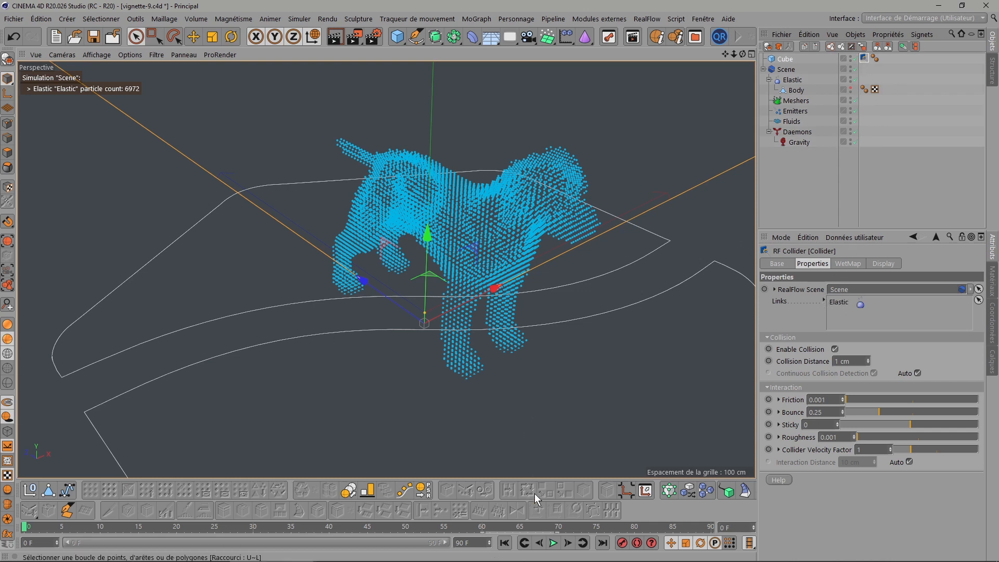
Step: Play the simulation to frame 80 and show the Body mesh again to examine its deformation against the particles
click(553, 543)
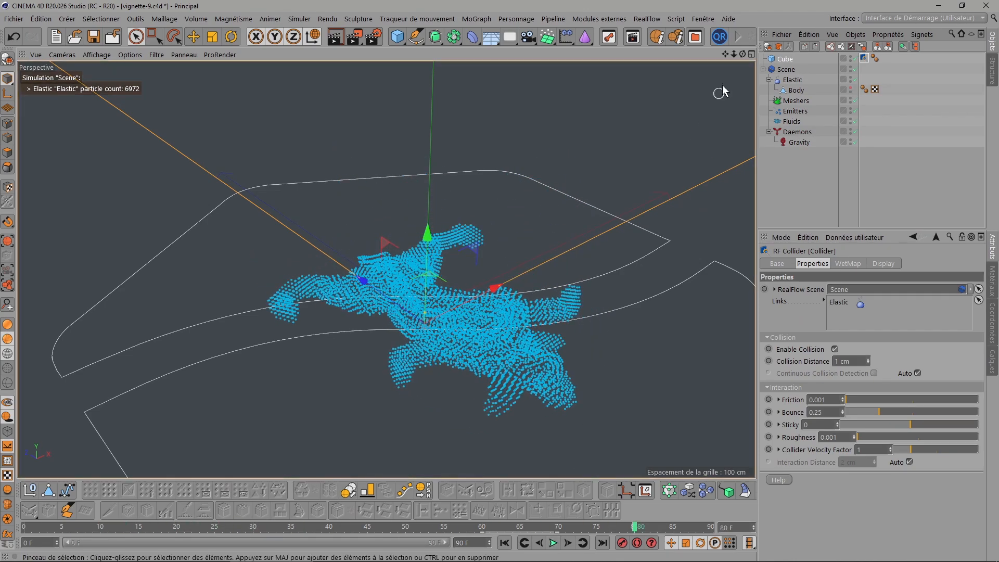
drag(743, 54, 746, 80)
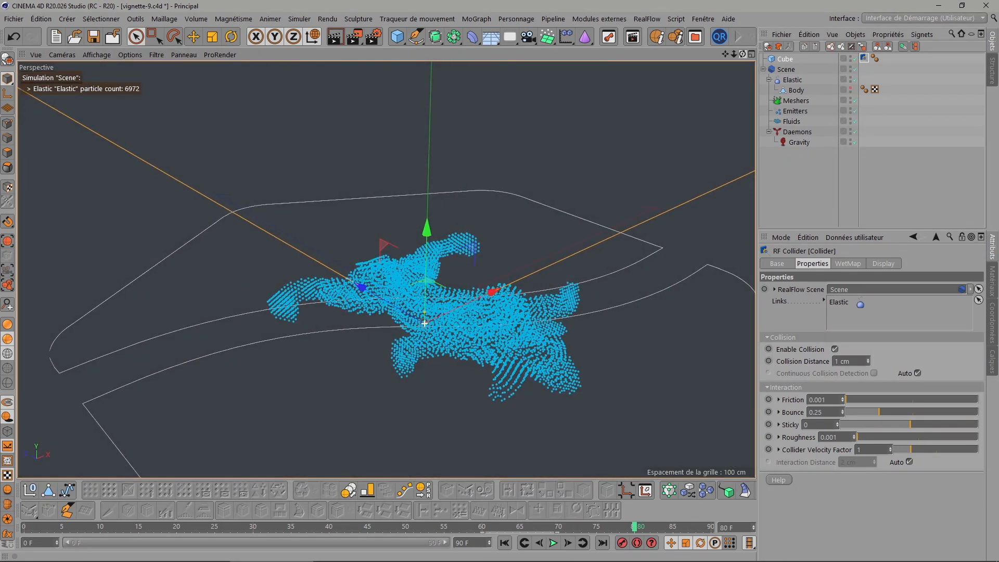
click(851, 88)
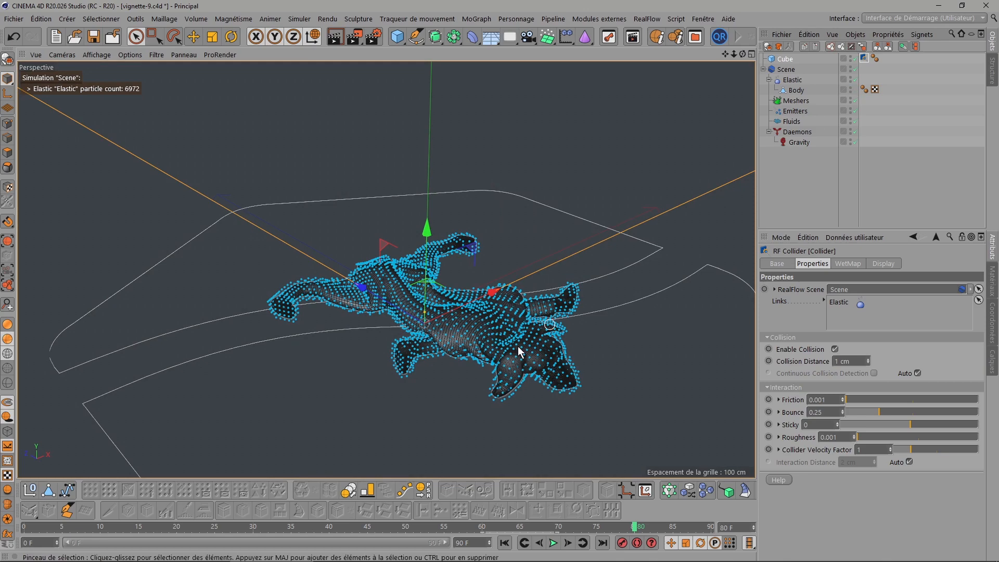
scroll(472, 340, up, 8)
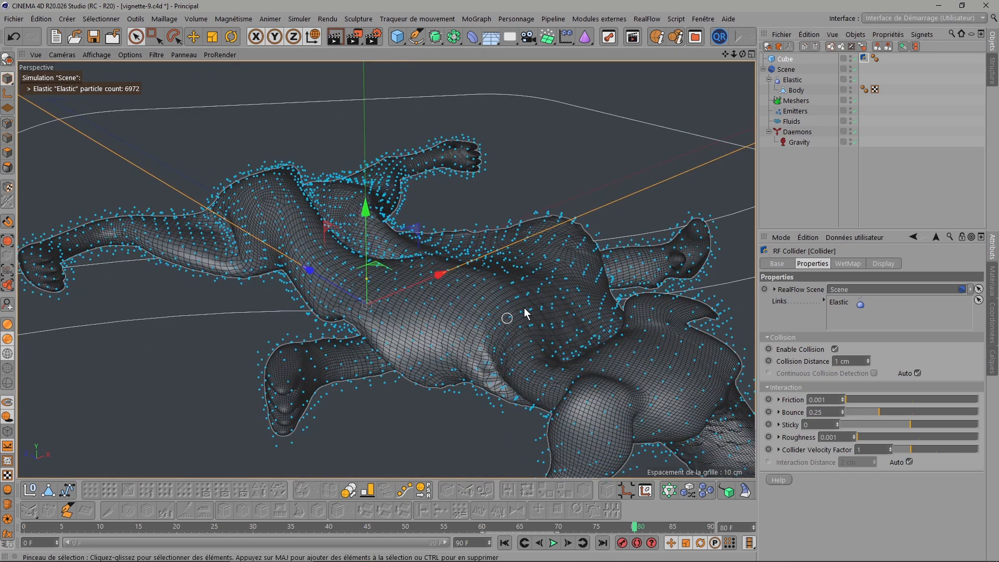
drag(743, 54, 706, 27)
scroll(387, 270, down, 3)
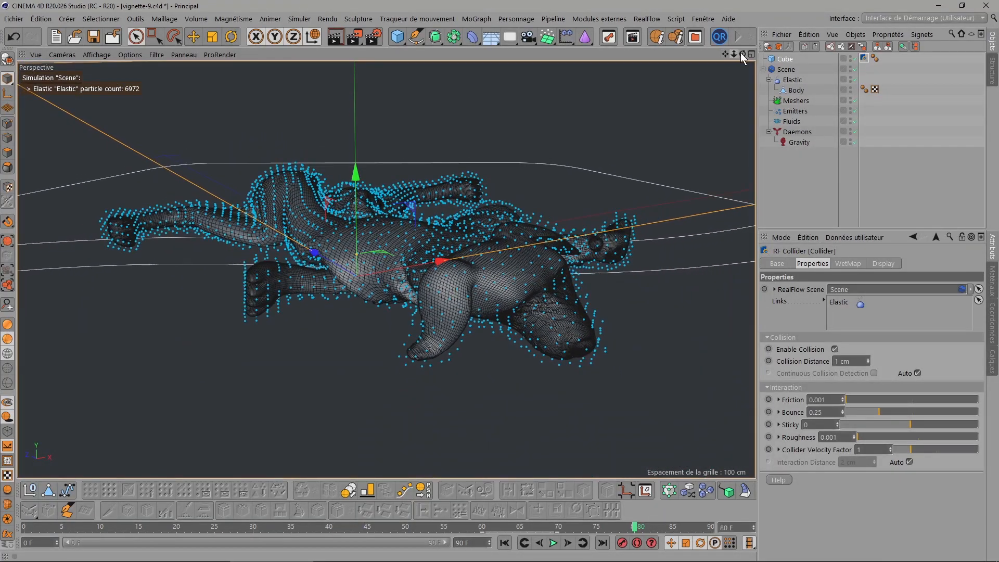
drag(743, 54, 750, 84)
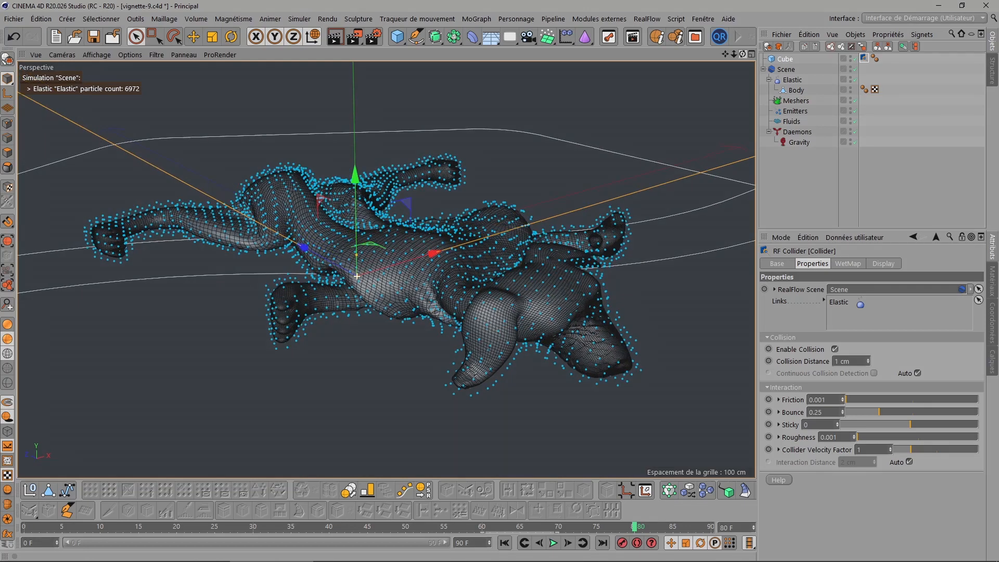
Step: Return to frame 0 and set the Elastic object's Body Stiffness to 0
click(505, 543)
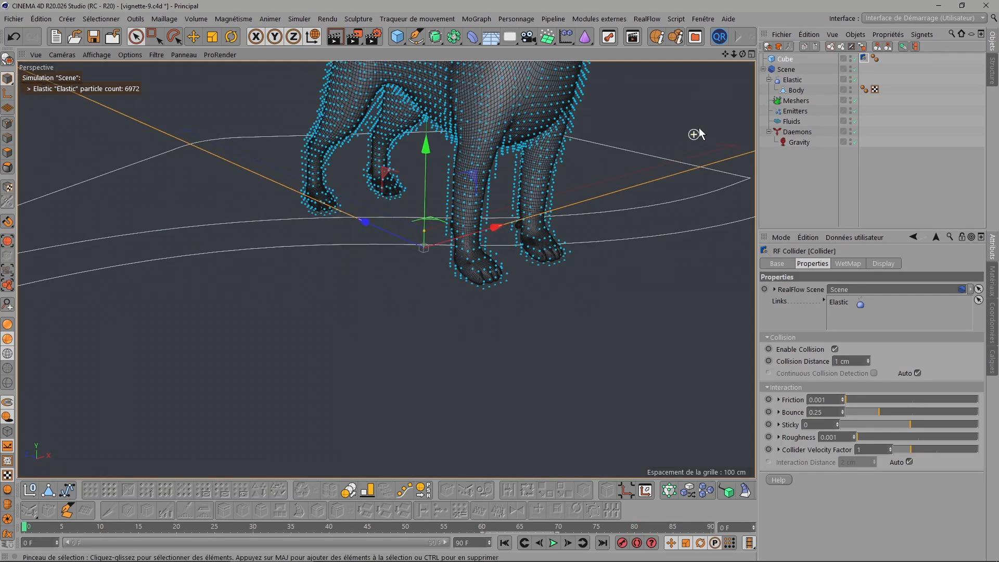
drag(724, 57, 747, 80)
click(791, 81)
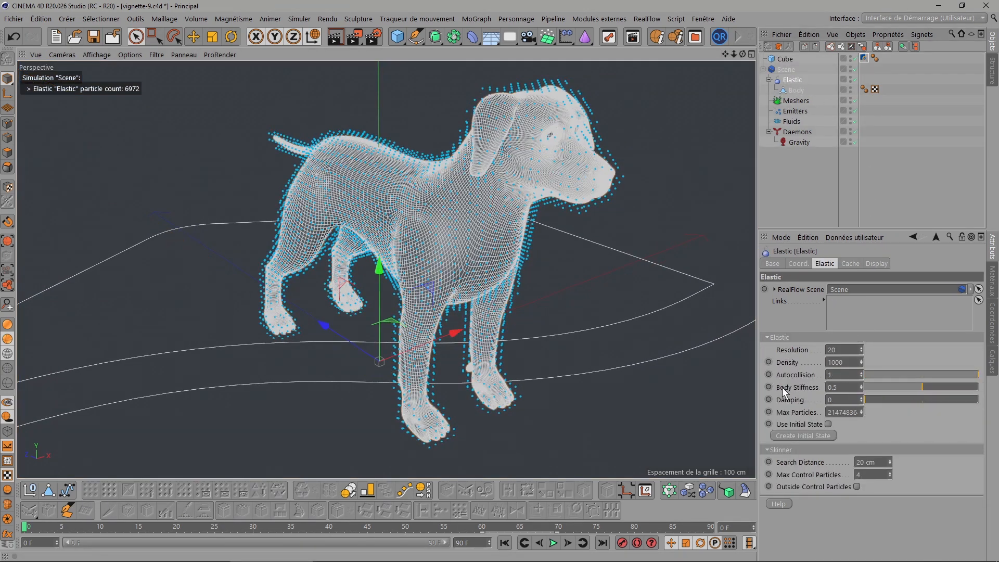
click(823, 387)
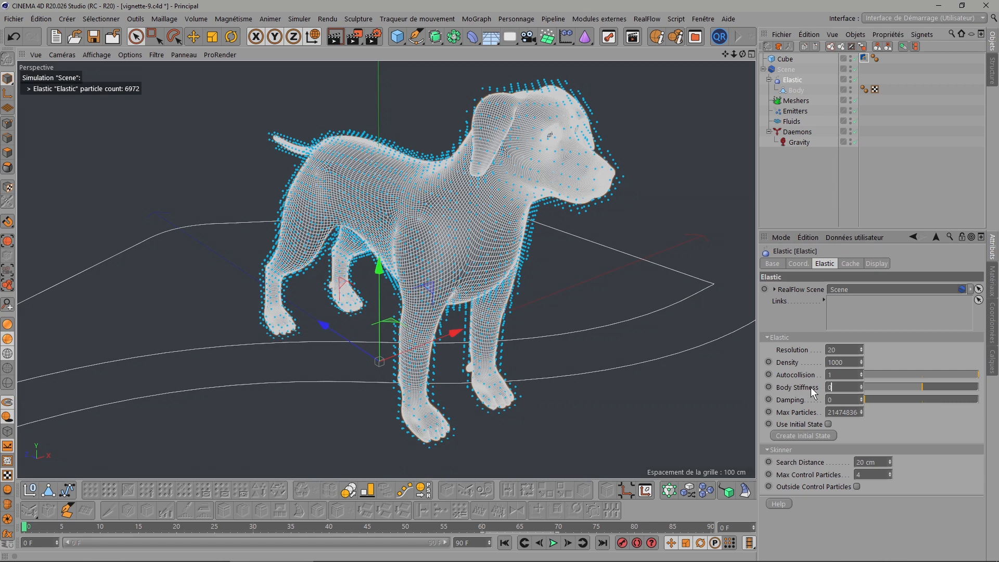
key(Return)
Step: Play the zero-stiffness simulation to frame 46 and inspect the resulting dog mesh
scroll(633, 286, down, 2)
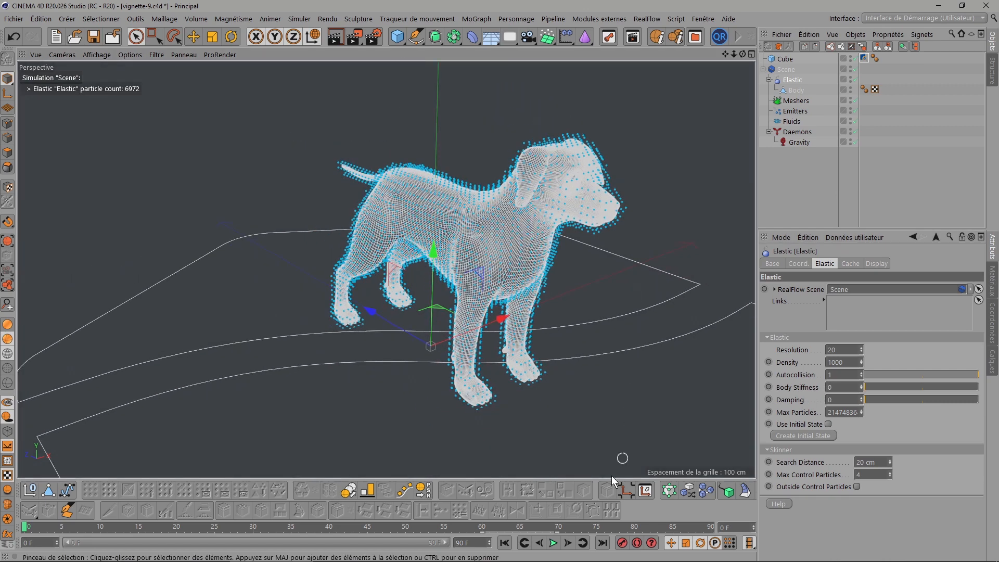
click(553, 543)
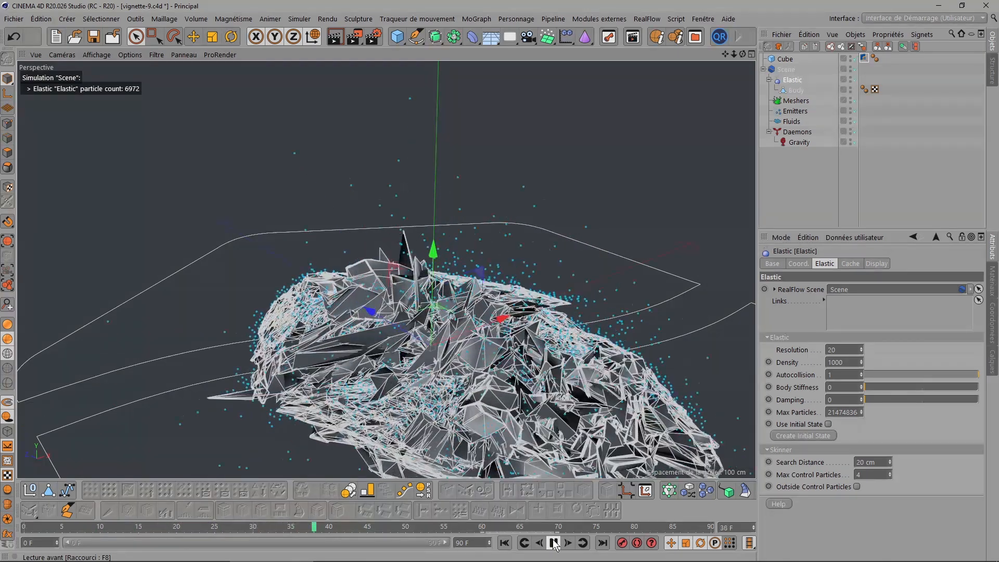
click(553, 543)
alt+drag(594, 234, 387, 269)
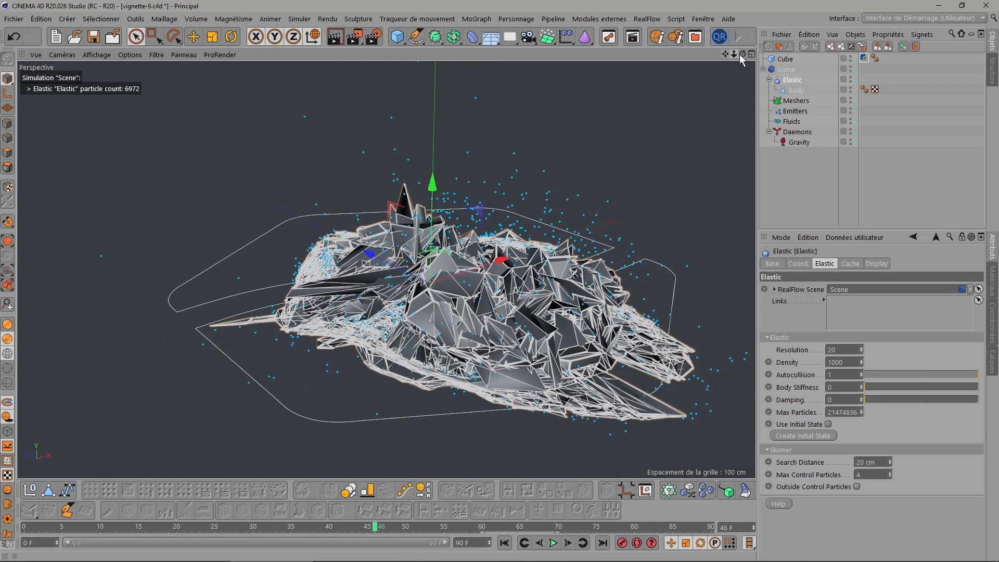
mouse_move(743, 55)
mouse_down()
mouse_move(656, 62)
mouse_move(745, 68)
mouse_up()
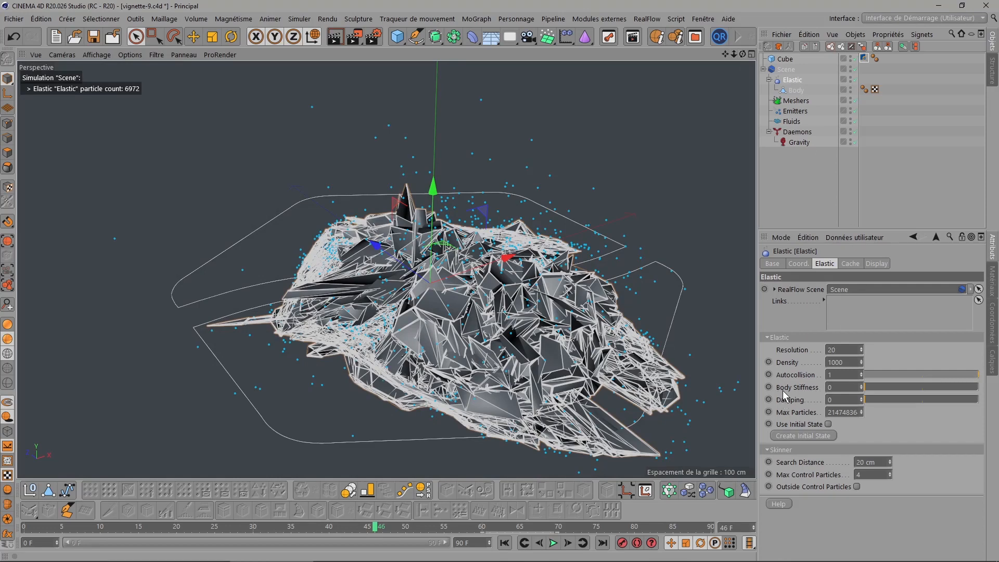
Step: Rewind to frame 0 and set the Elastic object's Body Stiffness to 0.1
click(505, 543)
double_click(844, 388)
text(0.1)
key(Return)
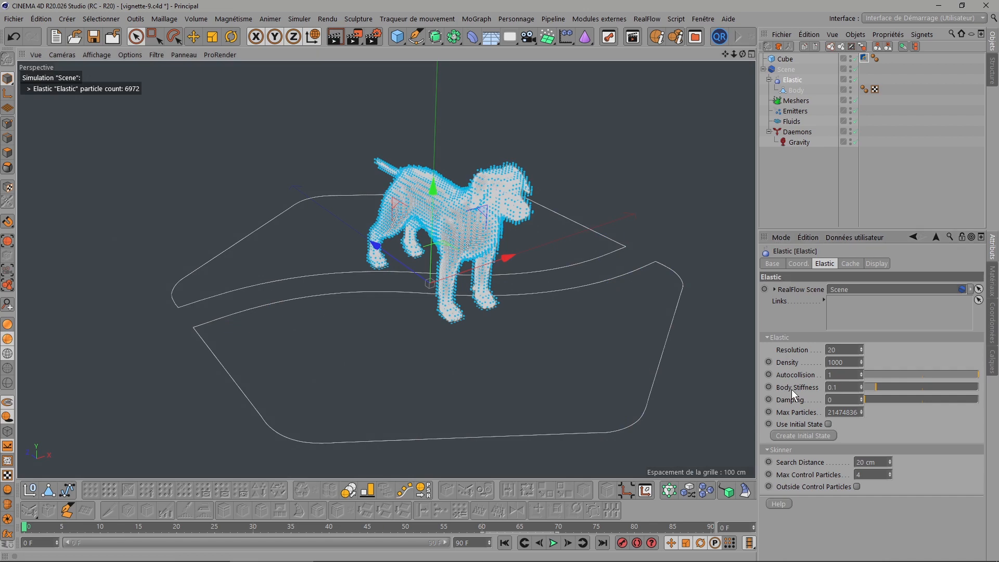
Step: Play the simulation to frame 47 and examine the softened dog mesh's surface up close and from several angles
scroll(495, 221, up, 5)
click(554, 543)
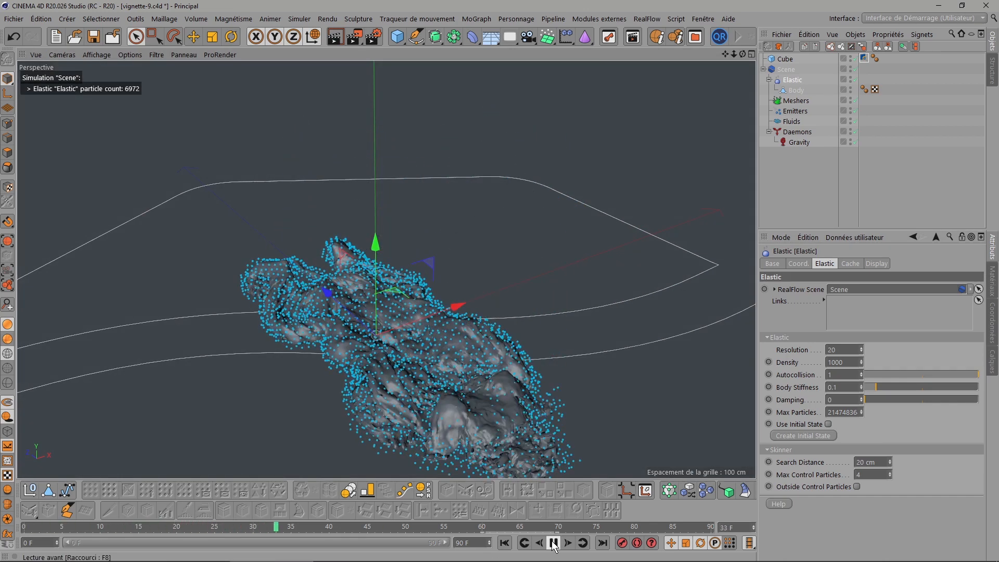
click(553, 543)
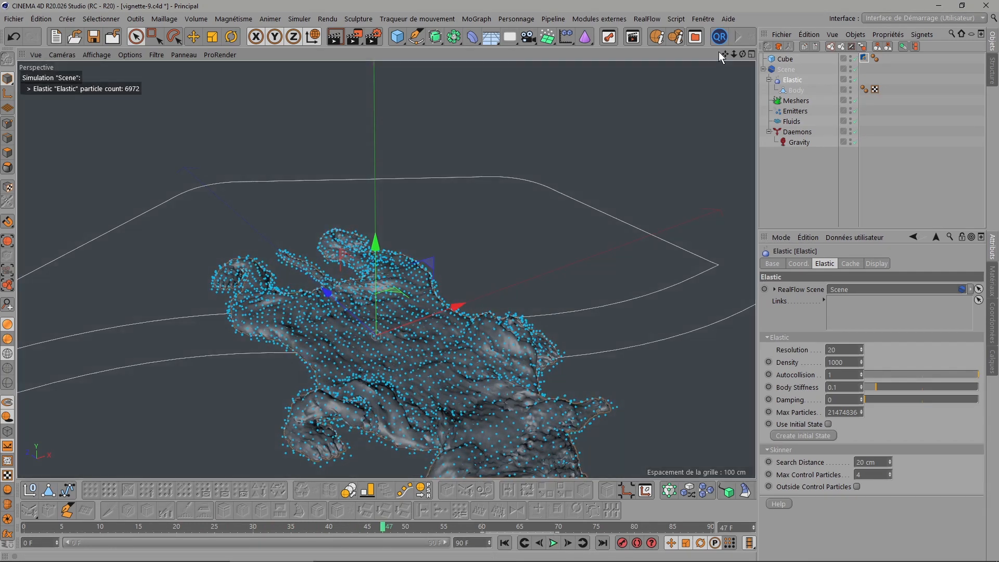
drag(723, 51, 723, 51)
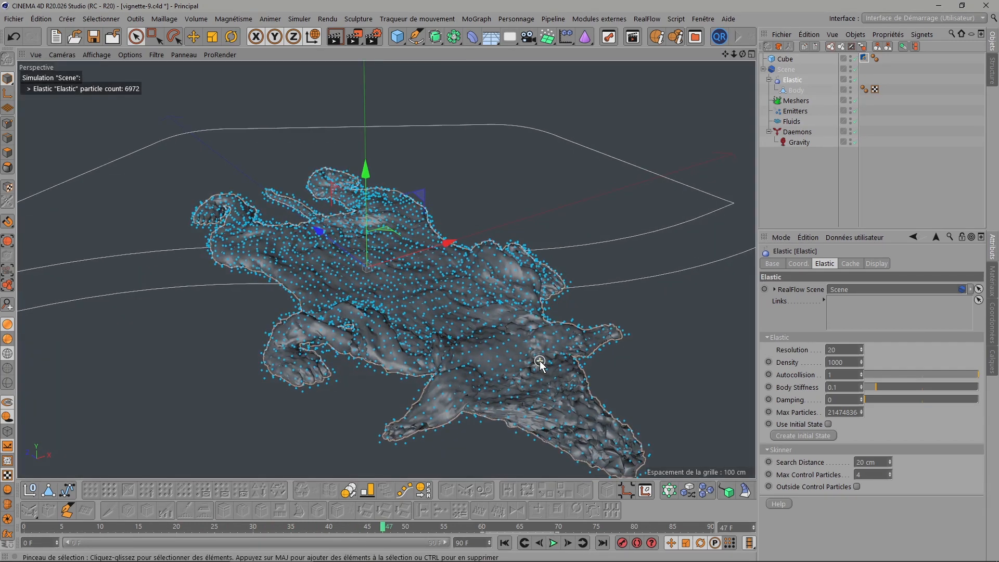
scroll(540, 364, up, 6)
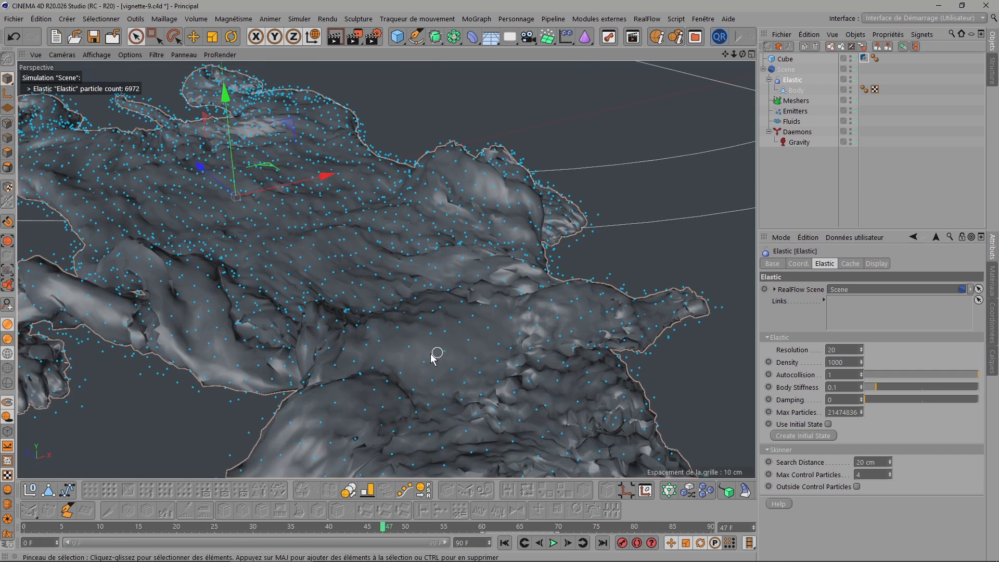
scroll(442, 317, down, 2)
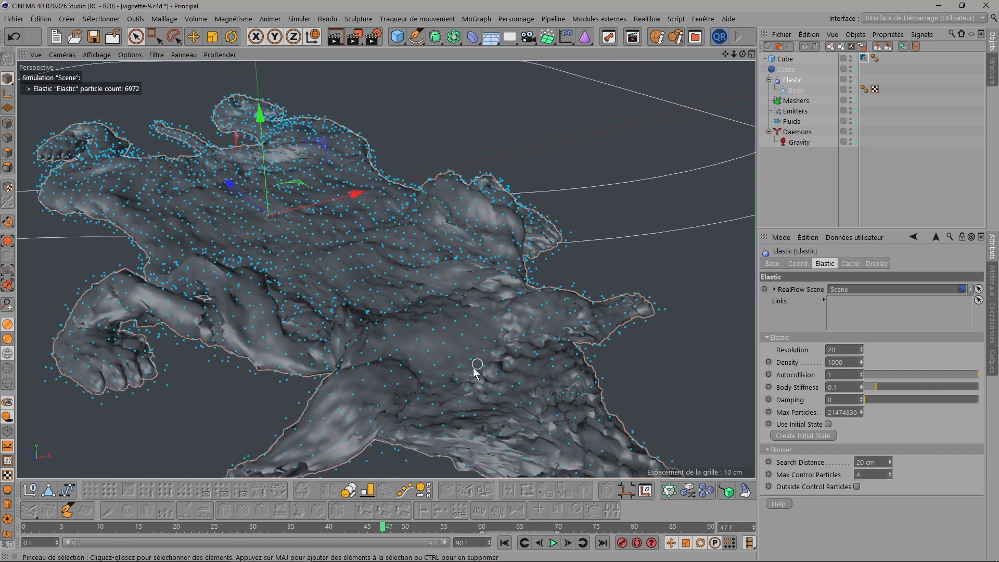
scroll(482, 375, down, 5)
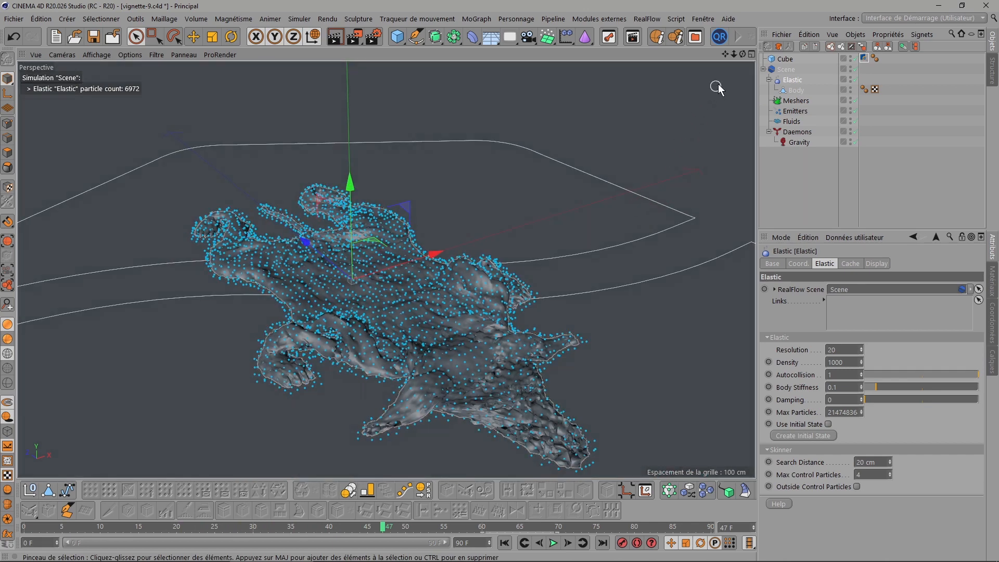
drag(741, 54, 563, 352)
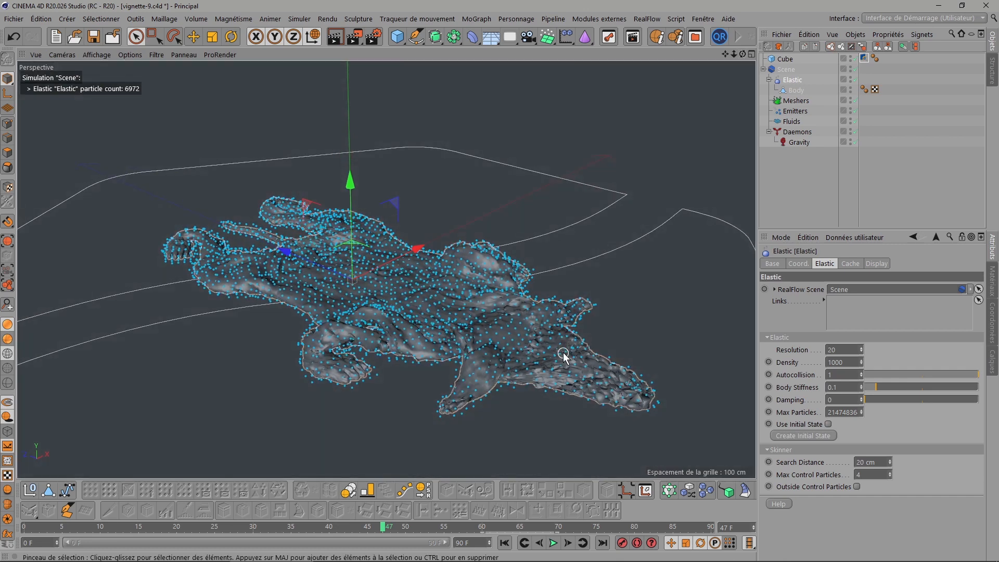
drag(742, 55, 710, 98)
scroll(492, 372, up, 5)
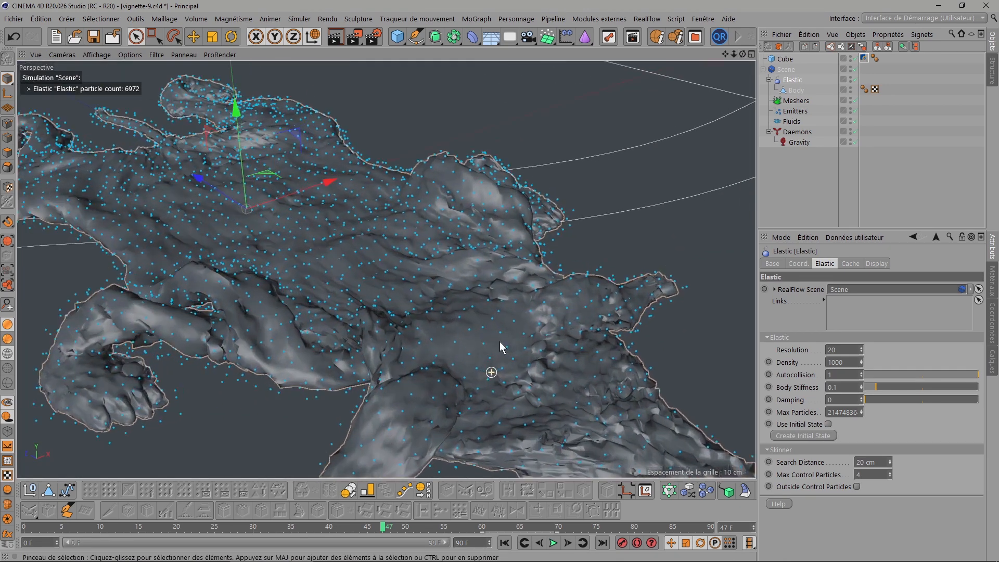
Step: Set the Elastic object's Body Stiffness to 1 and return to frame 0
scroll(452, 324, down, 5)
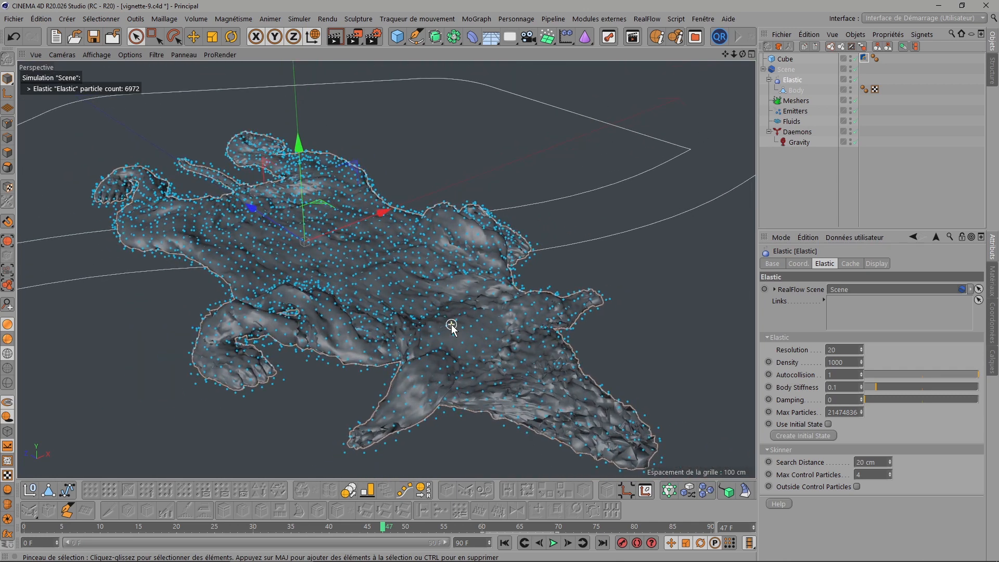
scroll(451, 324, down, 1)
drag(883, 390, 980, 386)
click(506, 543)
Step: Play the full-stiffness simulation to frame 76 and inspect the deformed dog mesh
click(553, 543)
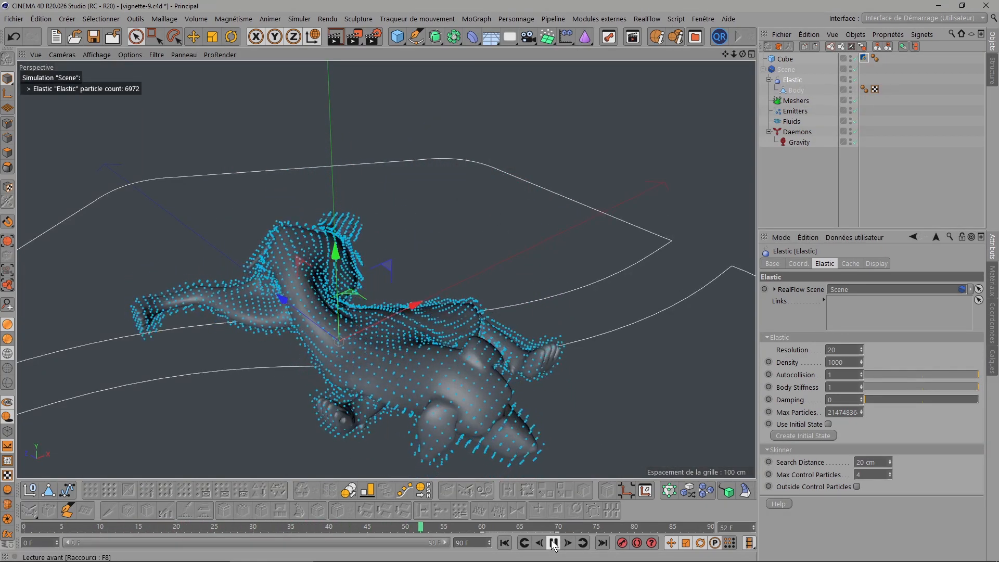
click(553, 542)
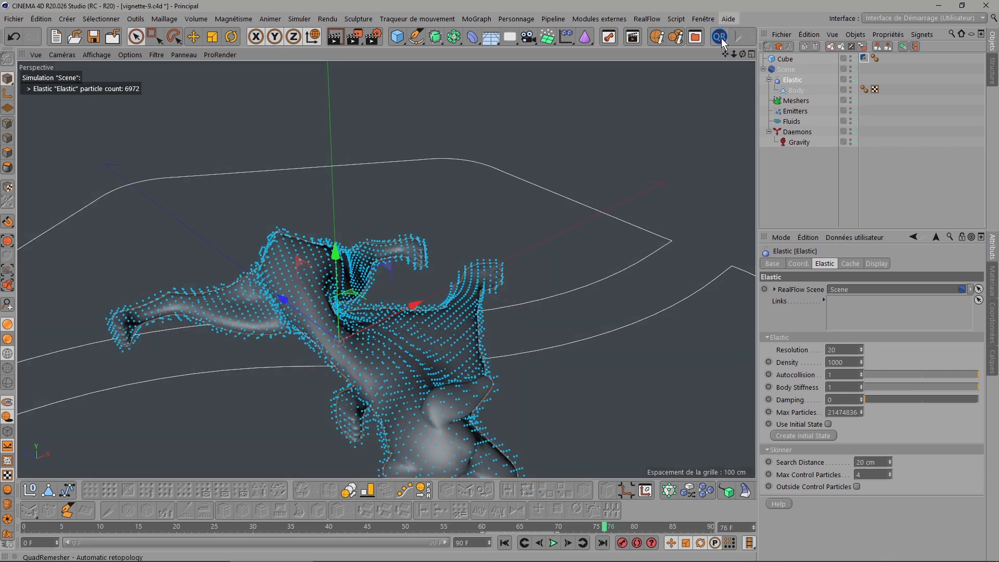
drag(724, 54, 739, 54)
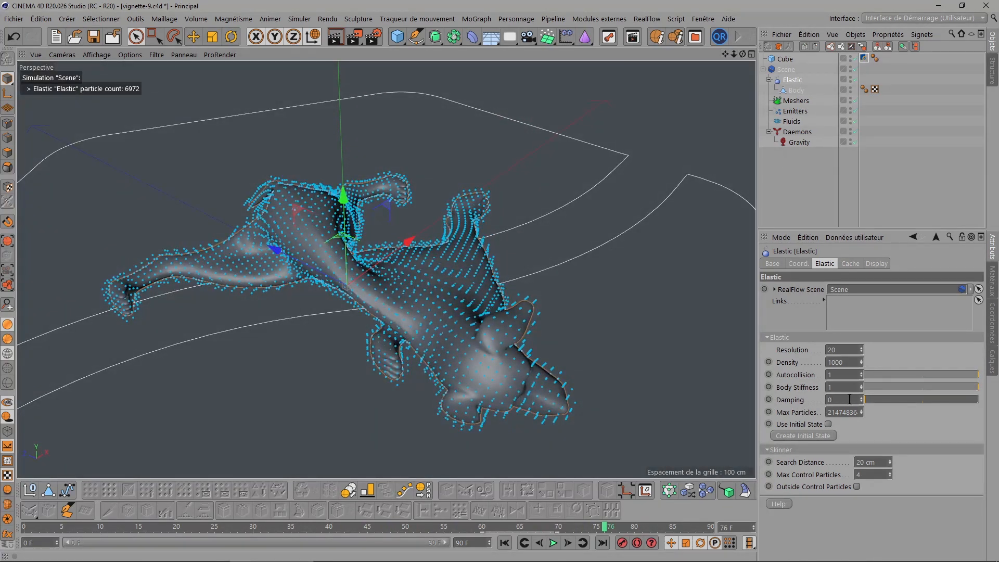
Step: Set the Elastic object's Damping to 3.6, replay the simulation from frame 0 to frame 84 and inspect the dog
drag(869, 402, 906, 400)
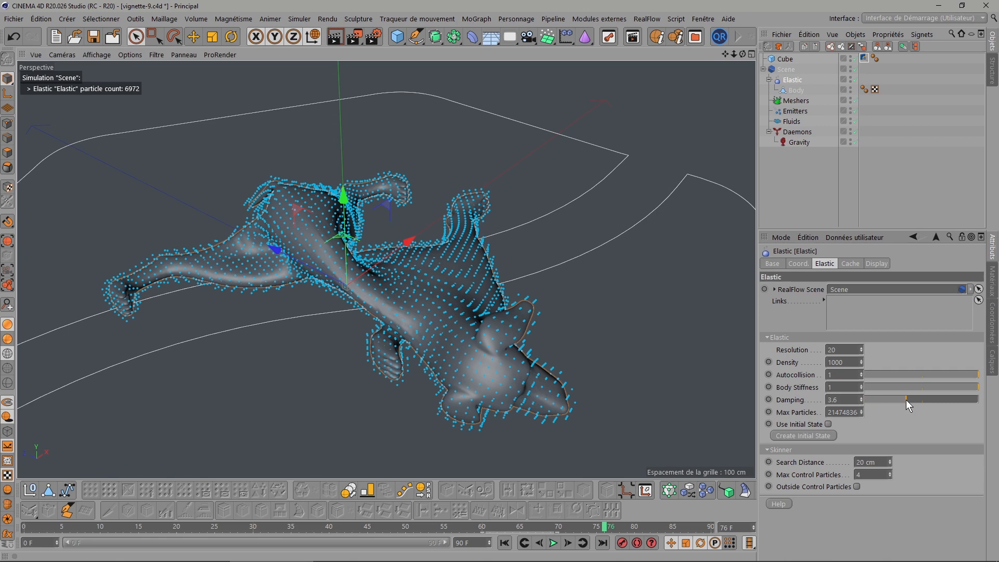
click(504, 543)
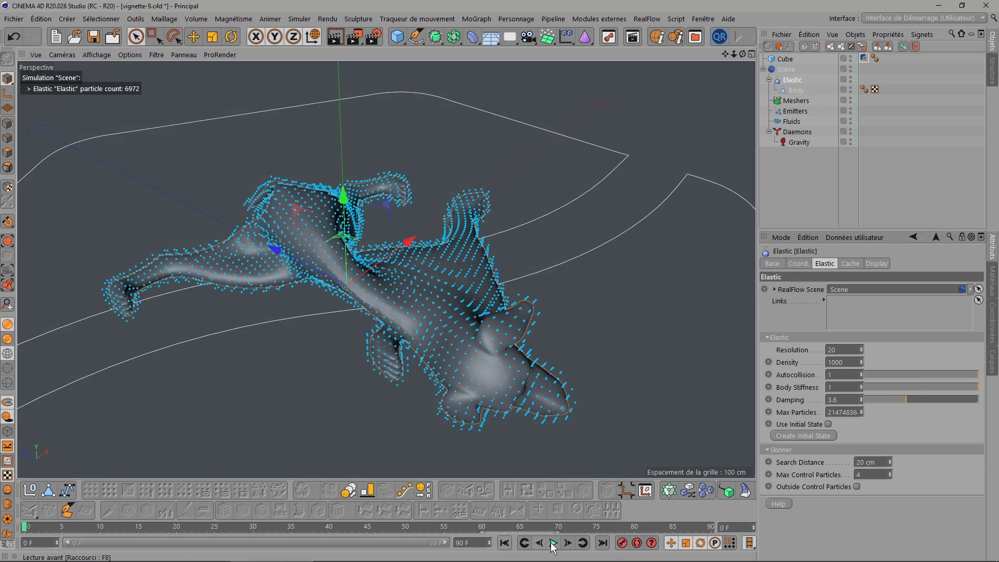
click(553, 542)
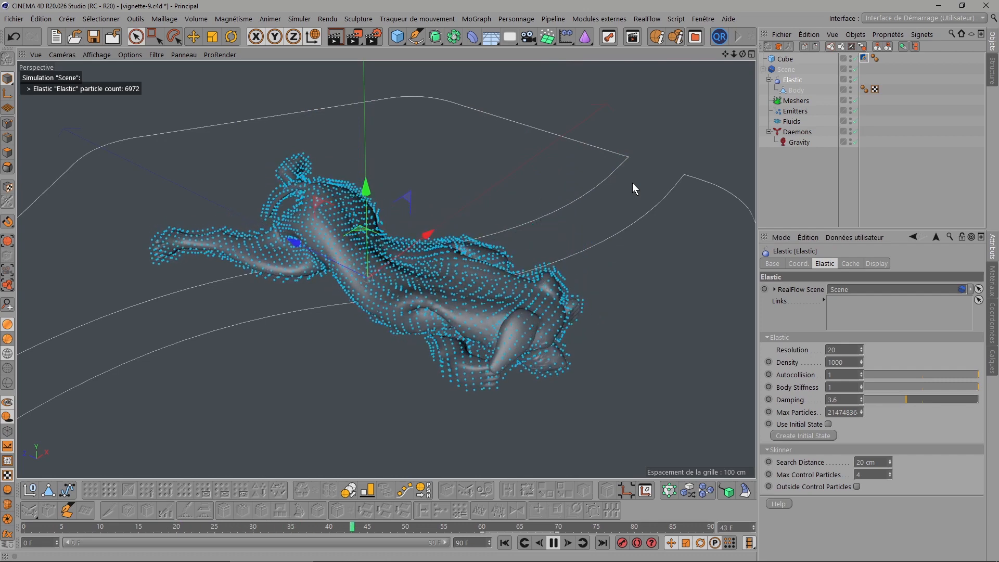
click(553, 543)
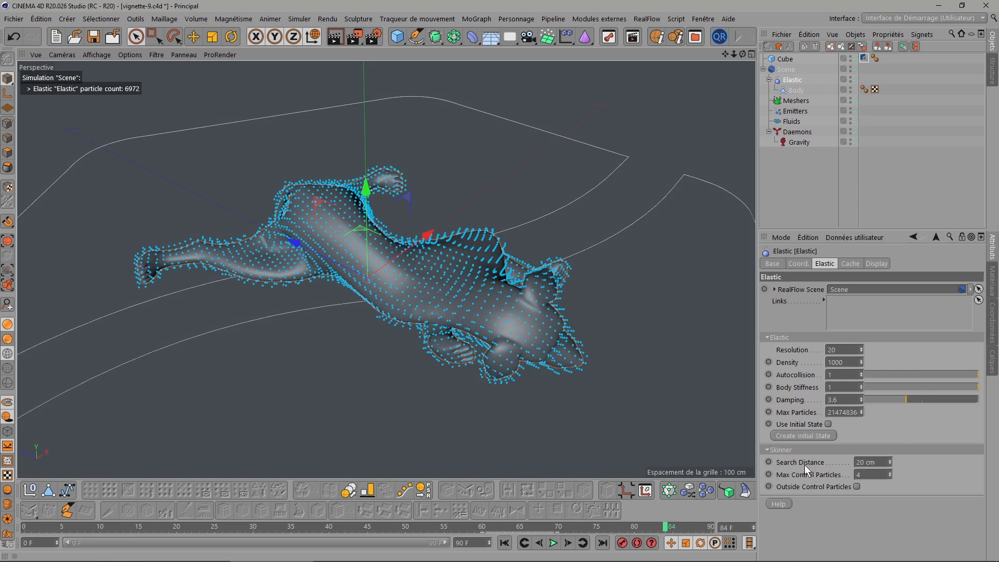
drag(742, 54, 529, 479)
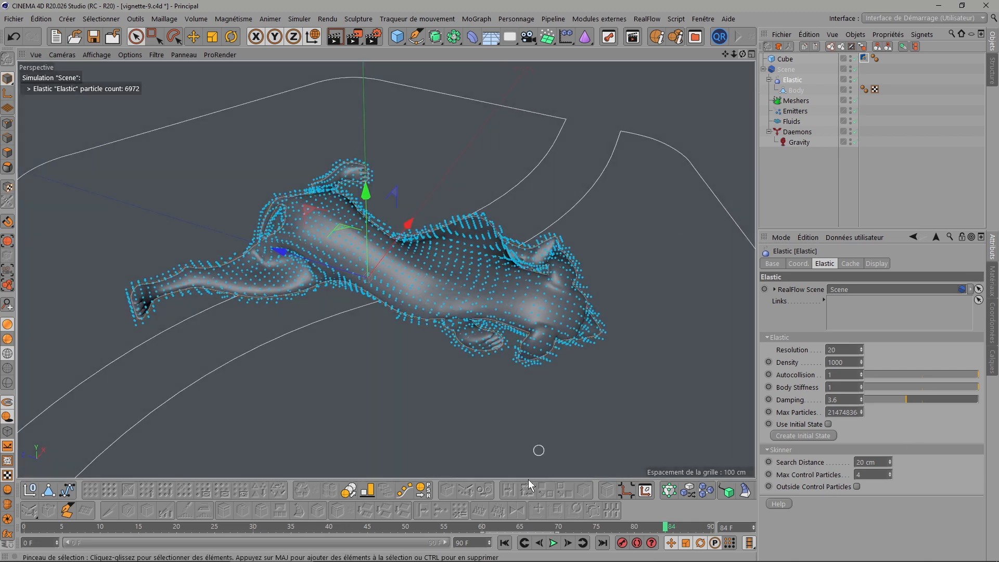
Step: Return to frame 0 and lower the Elastic object's Resolution to 10, followed by 2
click(508, 543)
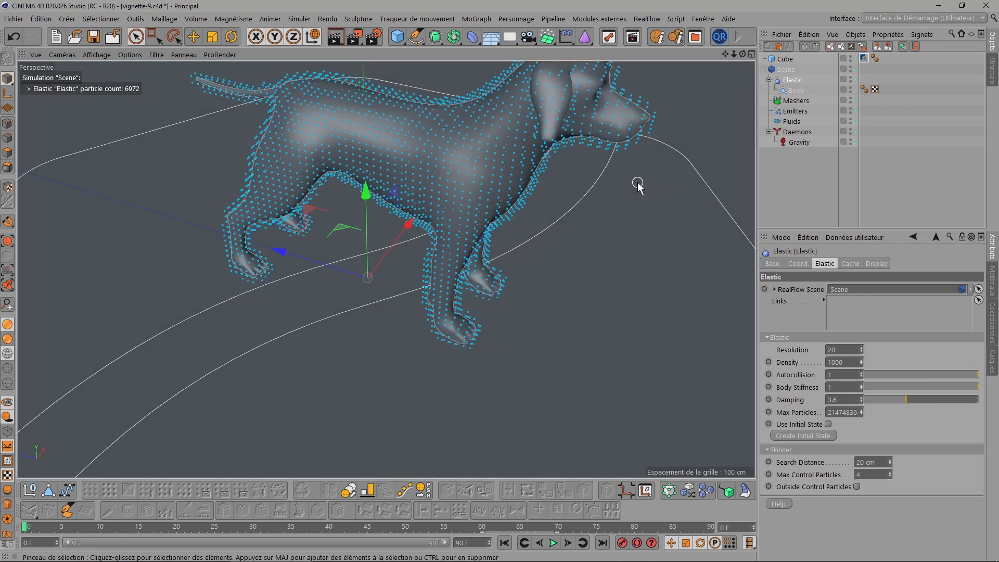
drag(725, 54, 744, 116)
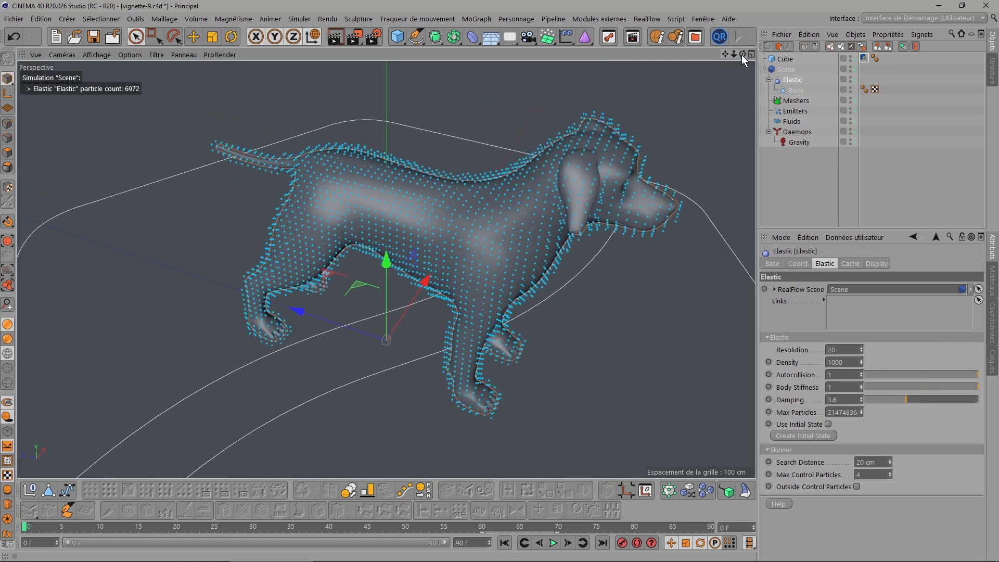
mouse_move(742, 54)
mouse_down()
mouse_move(759, 39)
mouse_move(918, 45)
mouse_move(754, 55)
mouse_up()
double_click(843, 350)
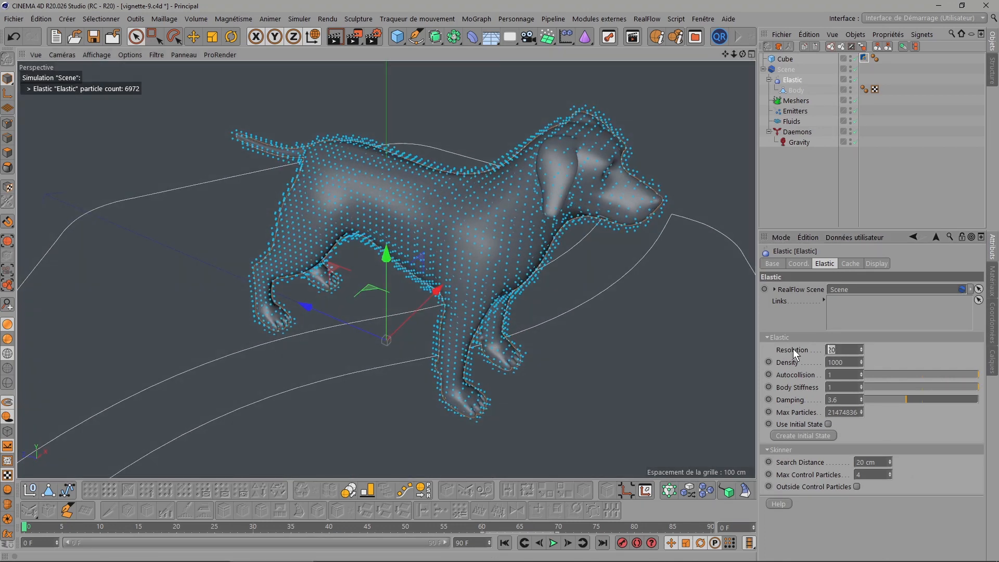
text(10)
key(Return)
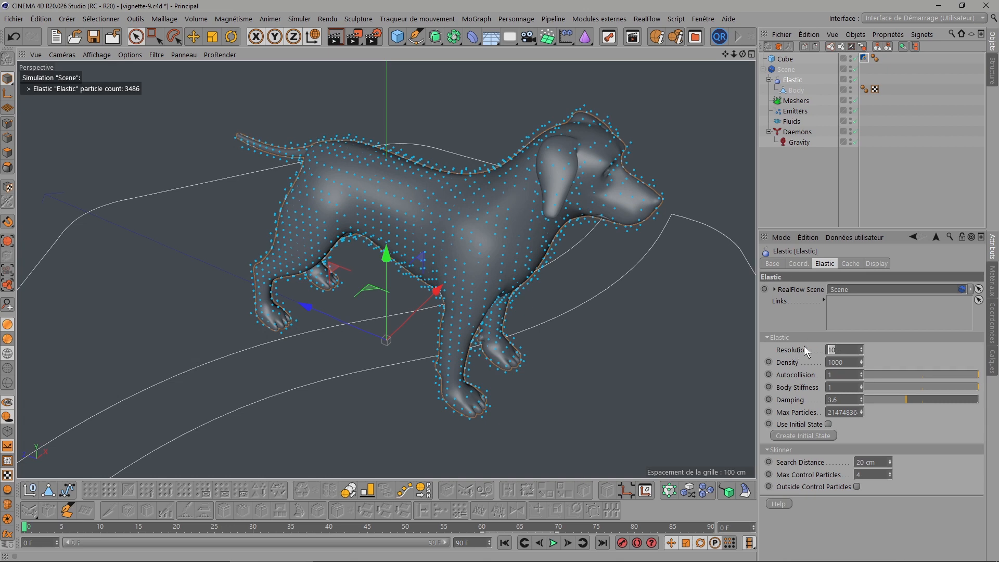
key(Return)
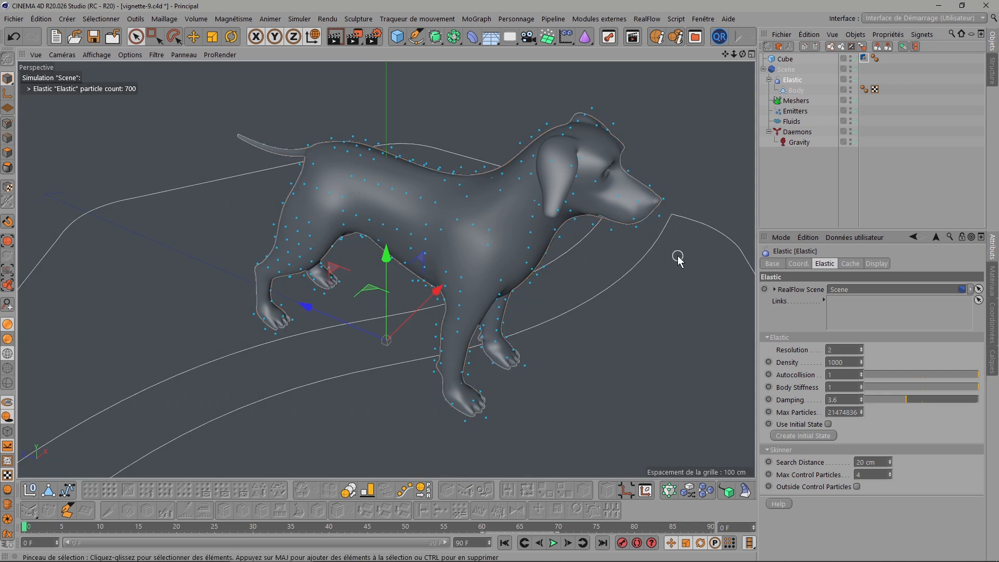
Step: Reframe the whole dog and play the simulation with the reduced particle resolution
scroll(678, 256, down, 1)
drag(725, 55, 690, 55)
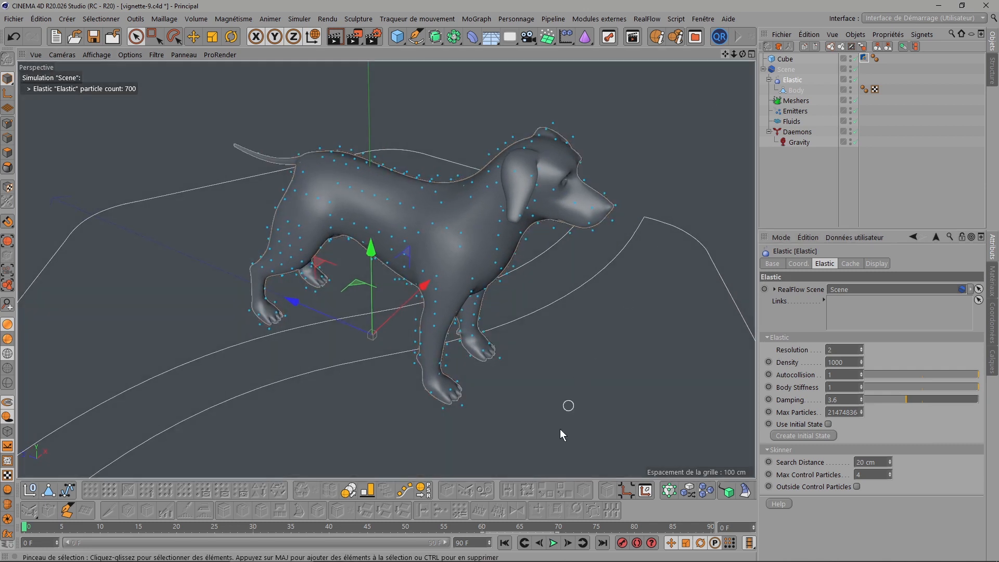
click(553, 543)
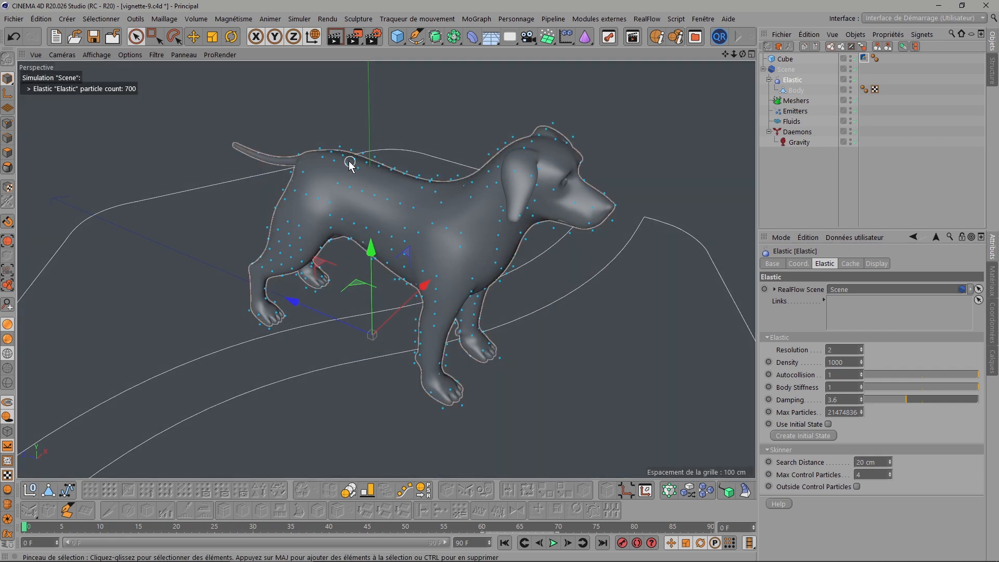
Step: Set the Elastic object's Resolution to 1, play the simulation to frame 46 and rewind to frame 0
drag(837, 349, 782, 344)
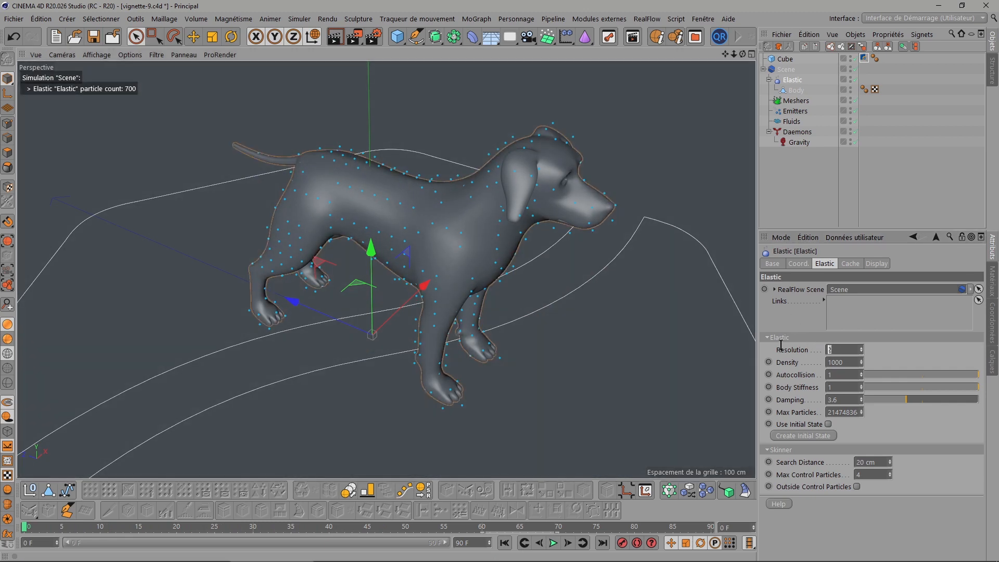
text(1)
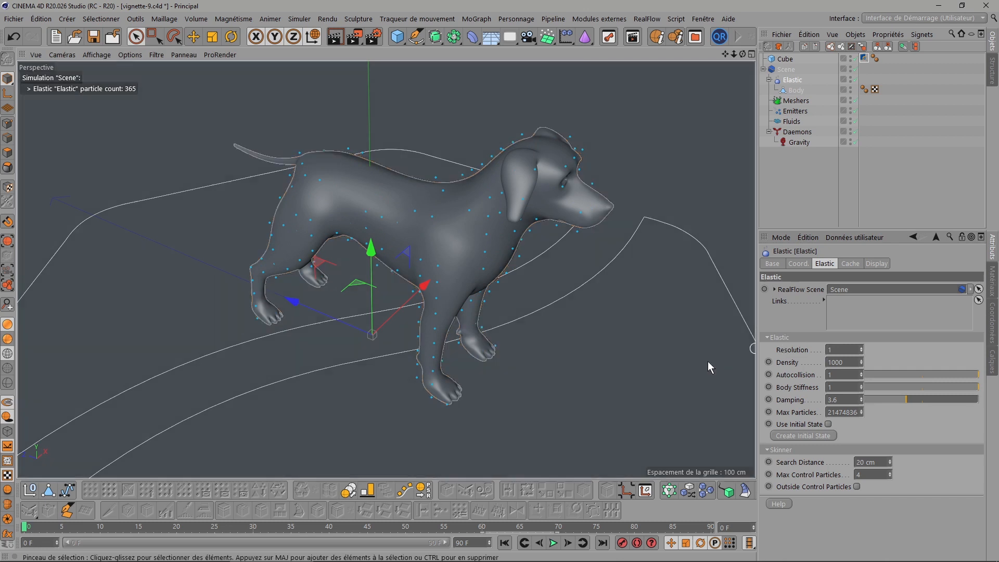
click(554, 543)
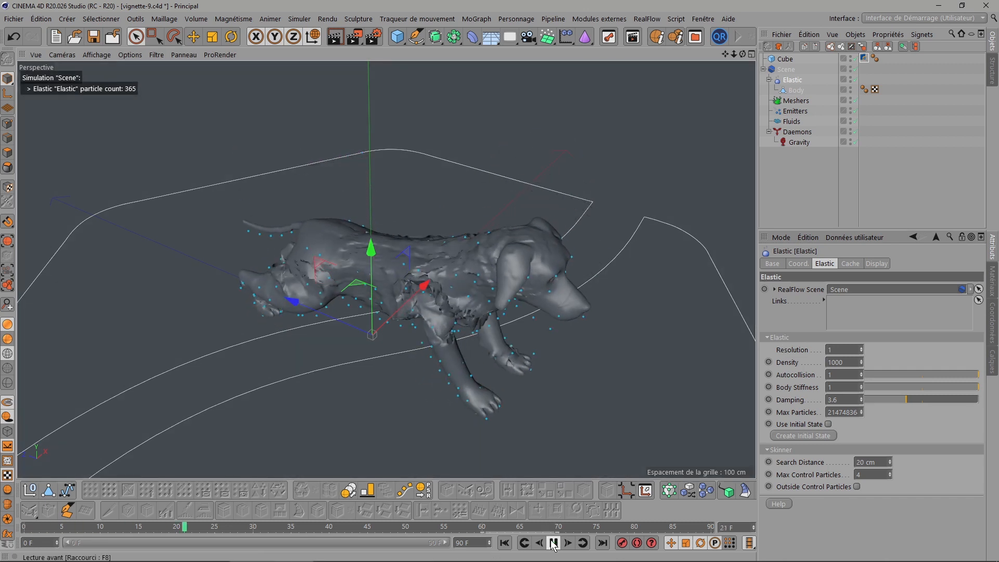
click(551, 542)
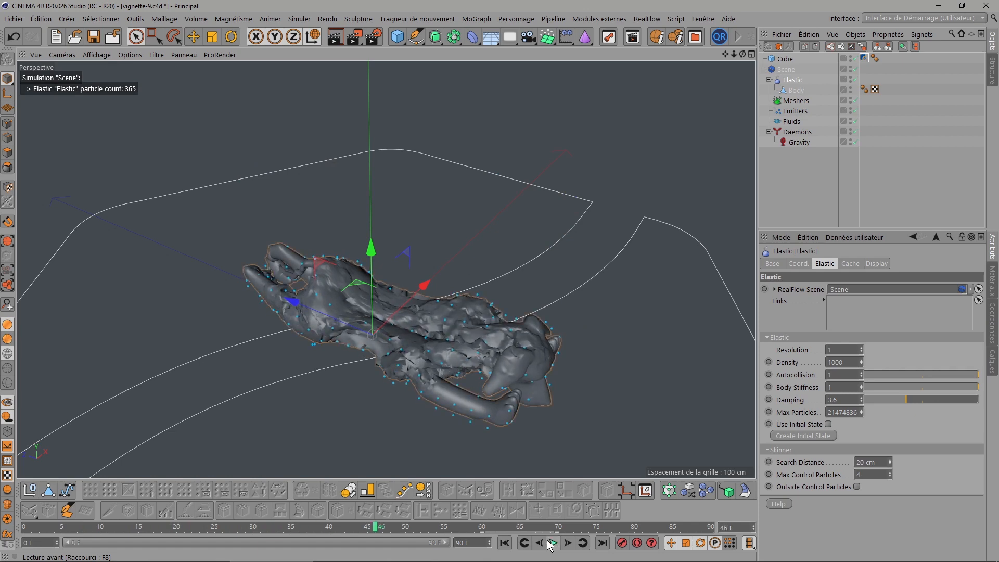
click(505, 541)
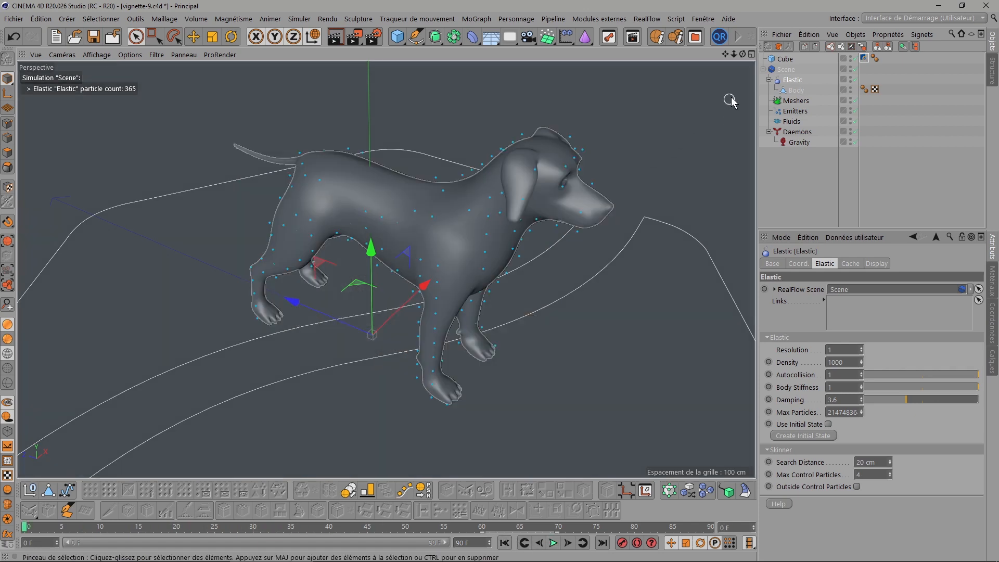
Step: View the dog from the side and set the Elastic object's Skinner Search Distance to 50 cm
drag(742, 54, 840, 36)
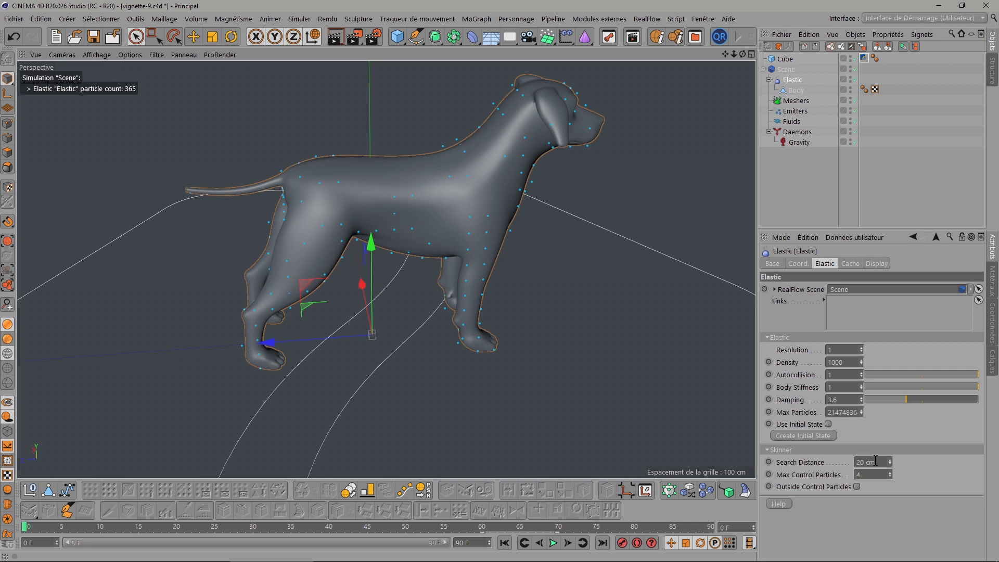
drag(876, 462, 822, 462)
text(50)
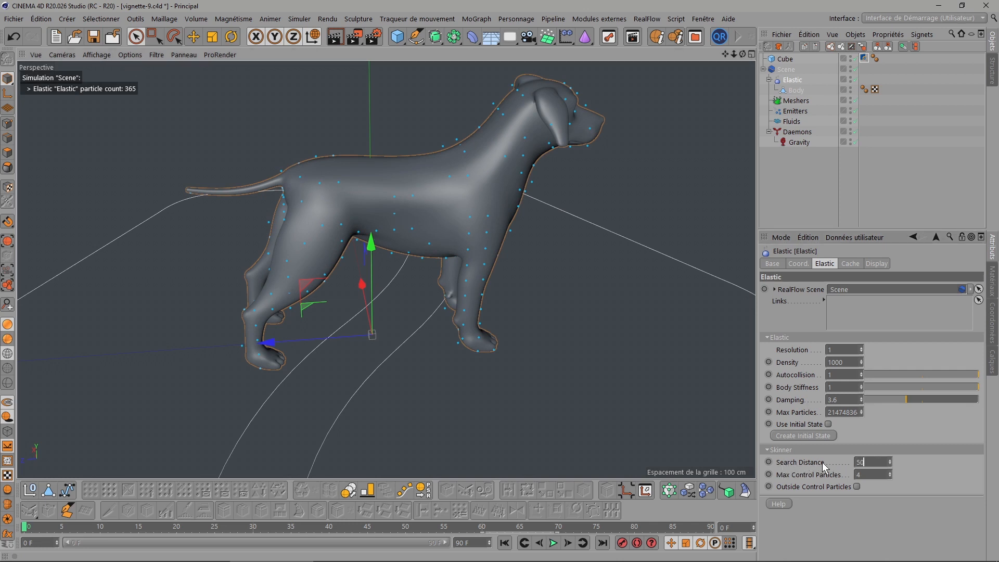
key(Return)
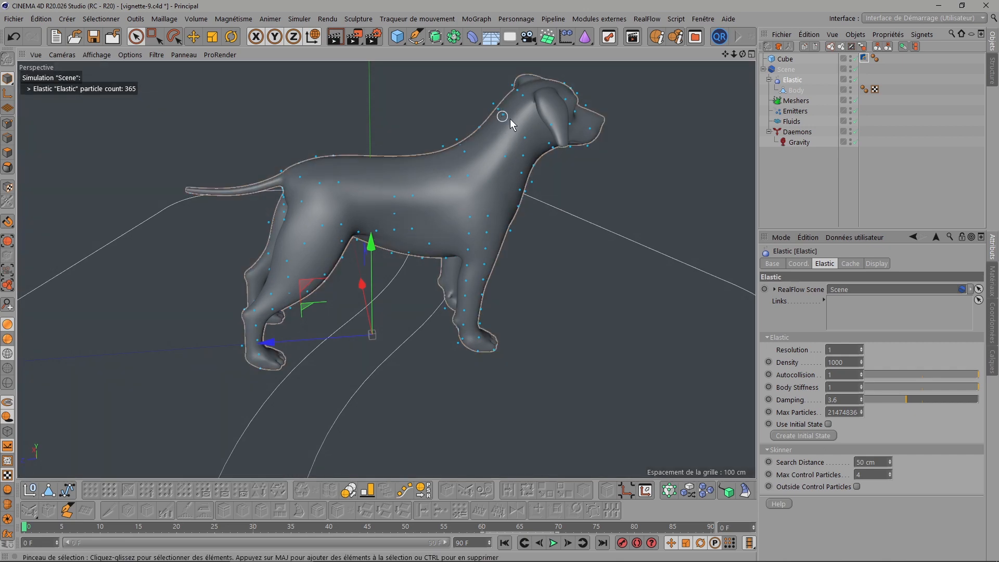
Step: Orbit back around the dog and play the simulation to check the effect of the larger search distance
drag(742, 54, 737, 66)
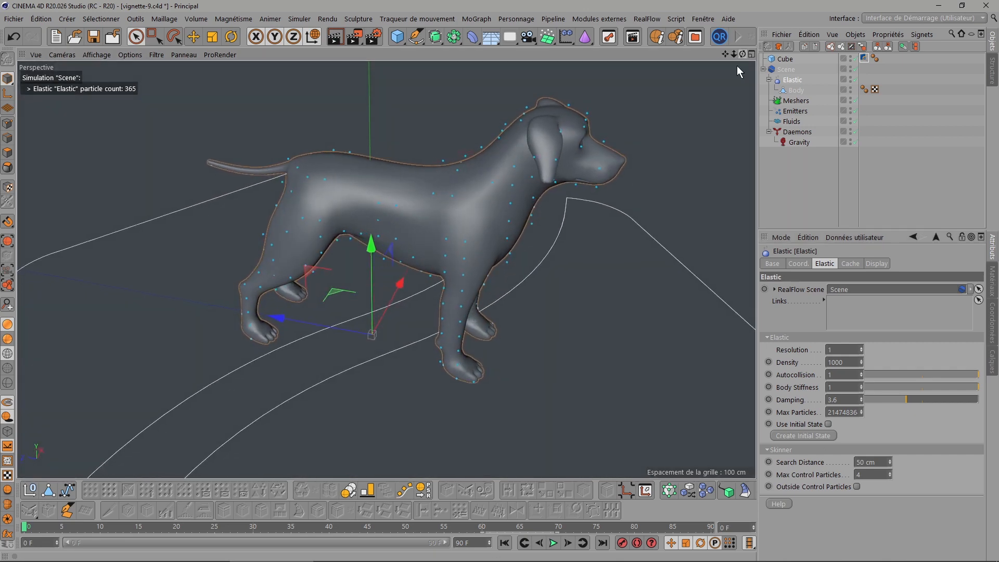
click(553, 544)
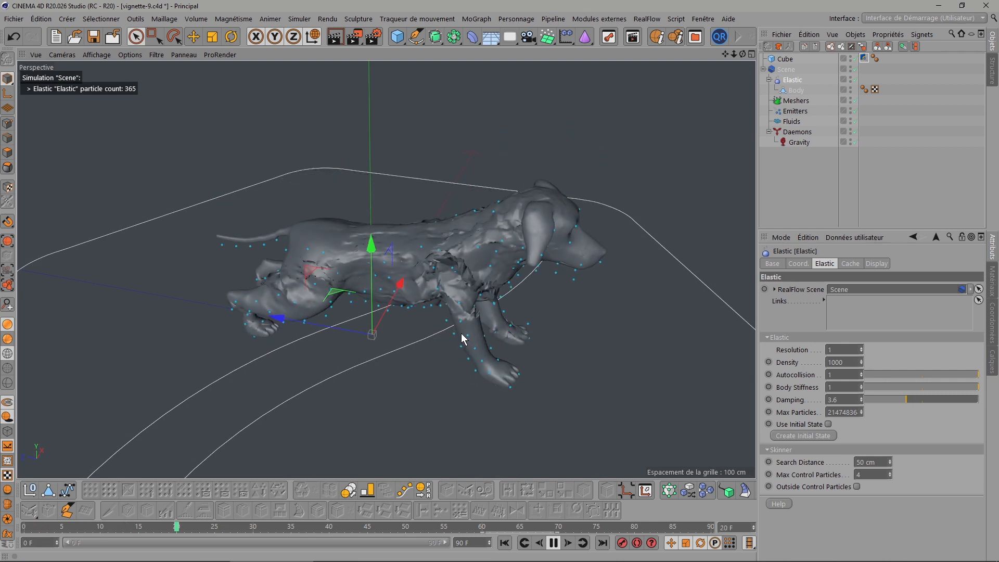
click(554, 543)
Step: Rewind to frame 0, set the Elastic object's Resolution to 50 and view the denser particles from the front
click(504, 542)
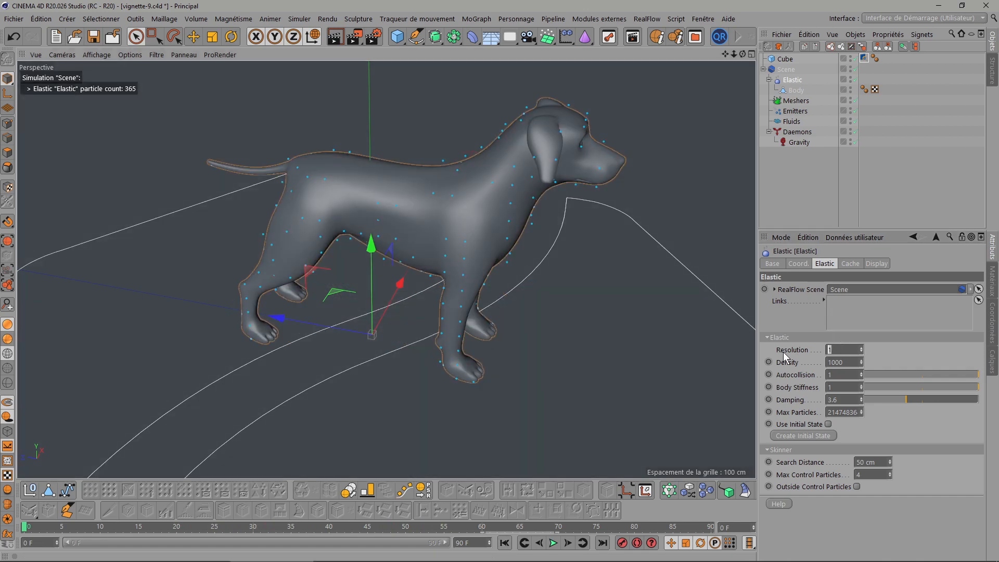
text(50)
key(Return)
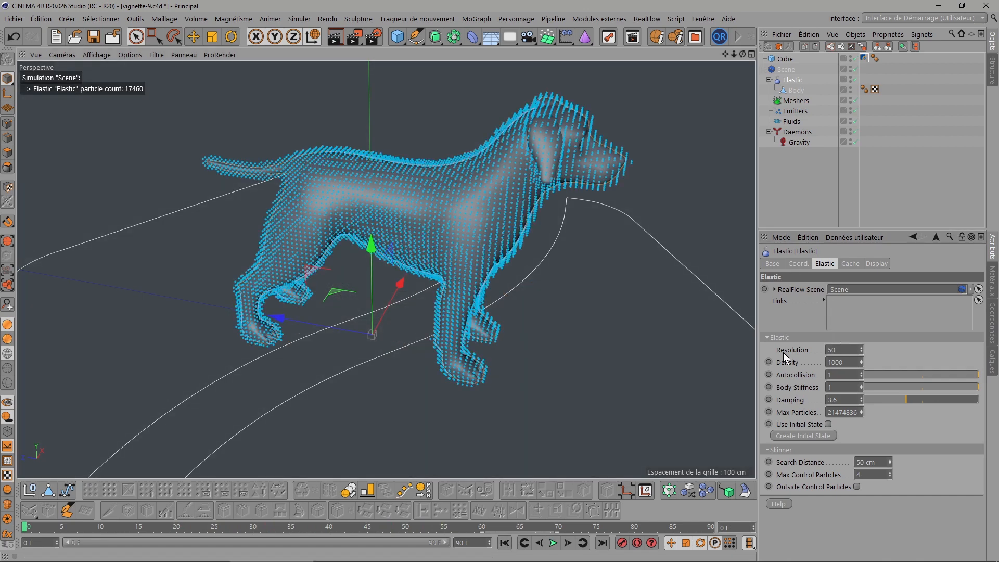
drag(743, 54, 367, 70)
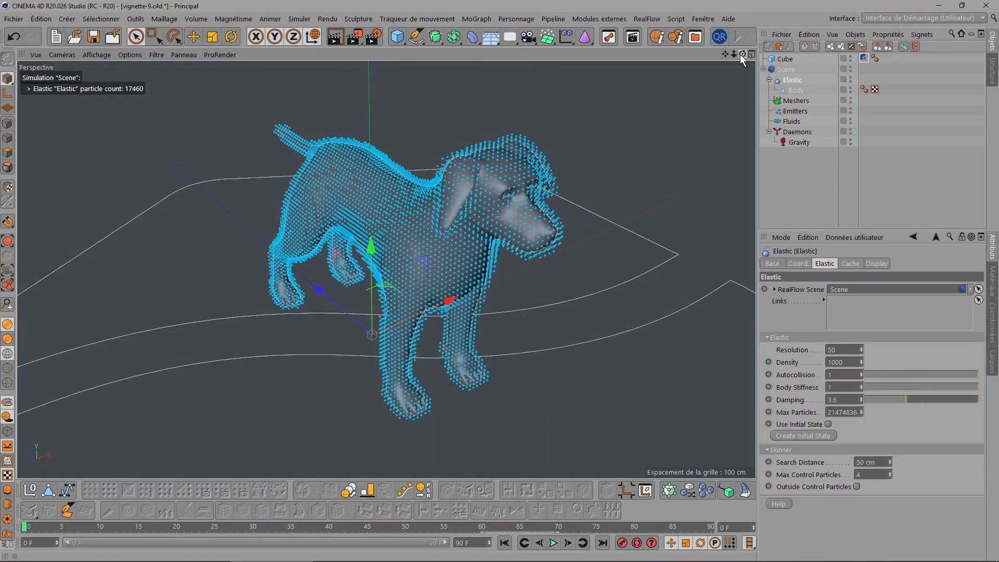
Step: Cache the RealFlow Scene's simulation over all 90 frames
click(786, 69)
click(850, 263)
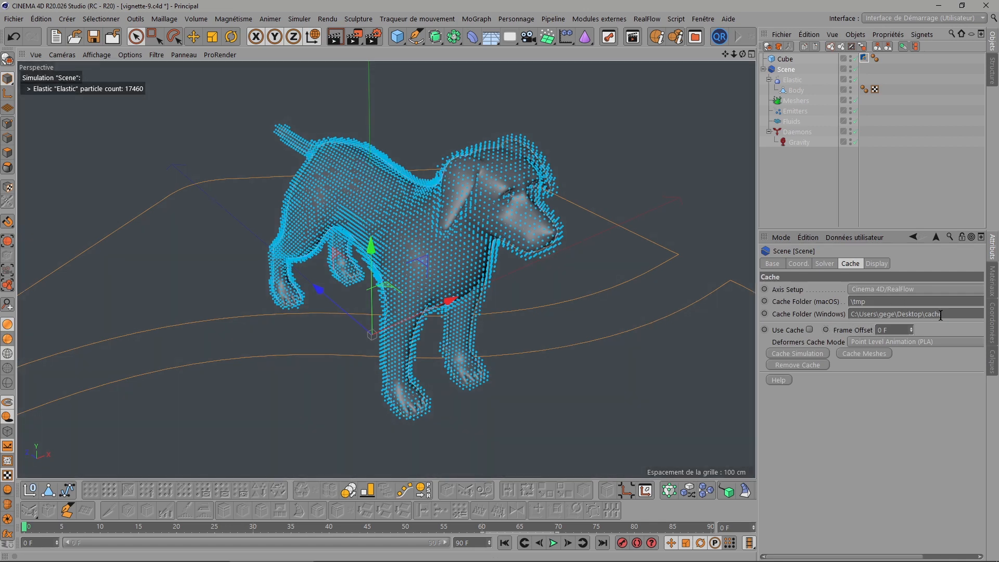
click(805, 355)
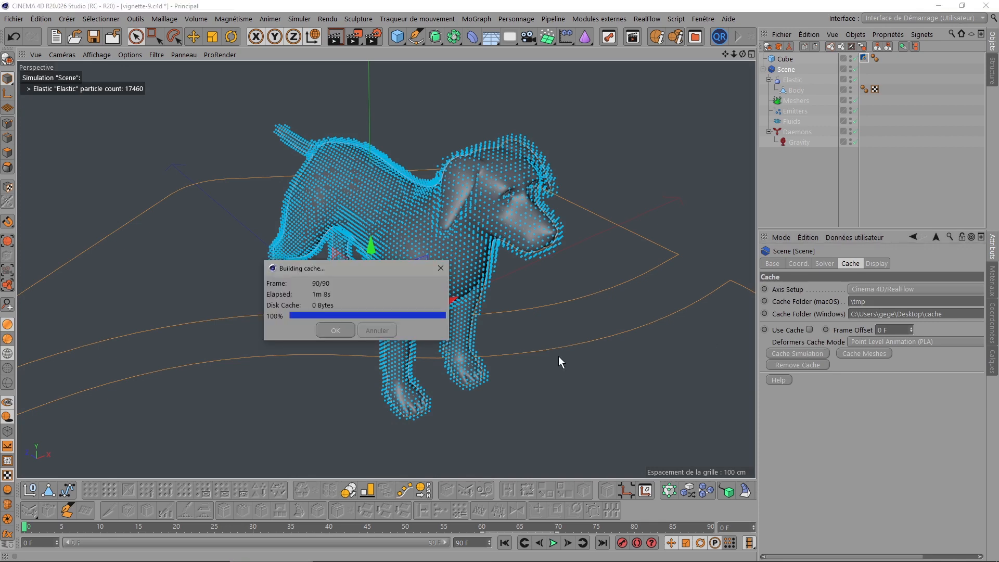
click(348, 329)
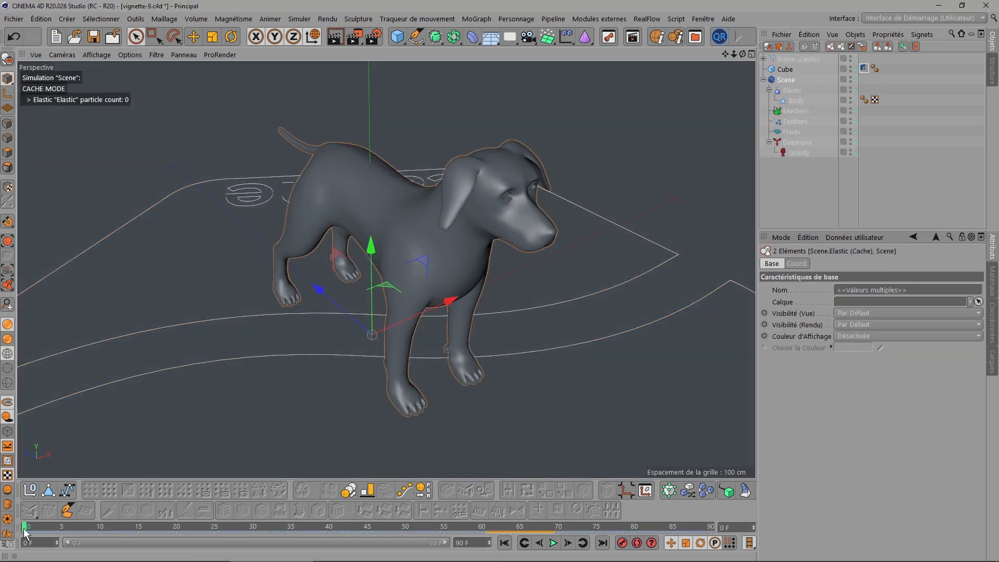
Step: Scrub the cached animation's opening frames from frame 0 to frame 7 to compare the overlapping dog meshes
drag(55, 524, 60, 523)
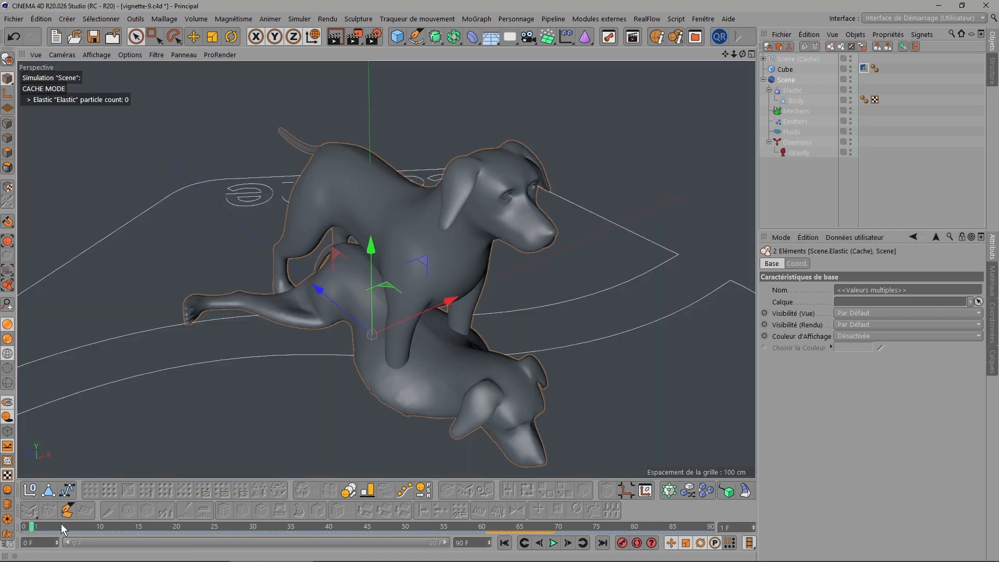
click(24, 528)
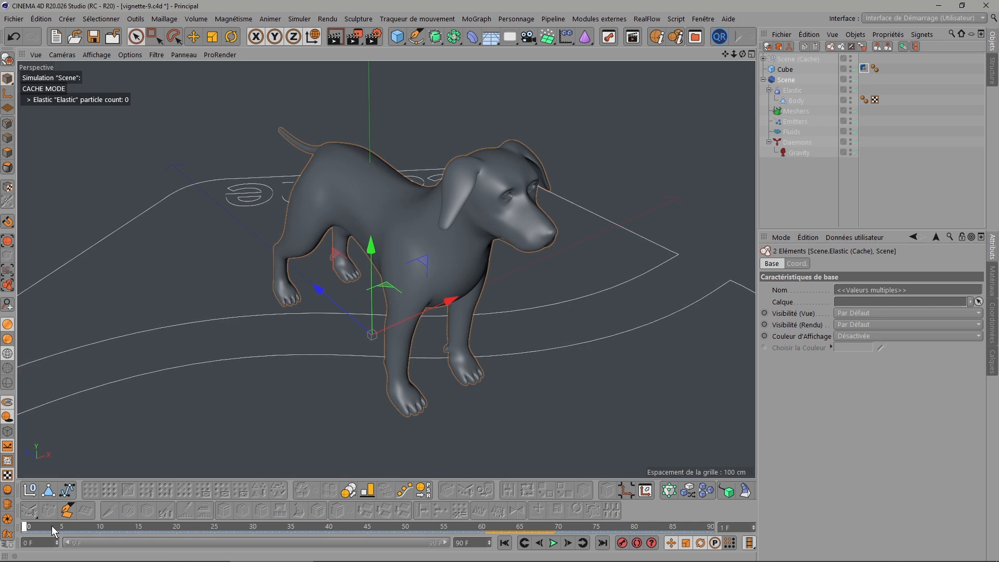
drag(51, 527, 77, 527)
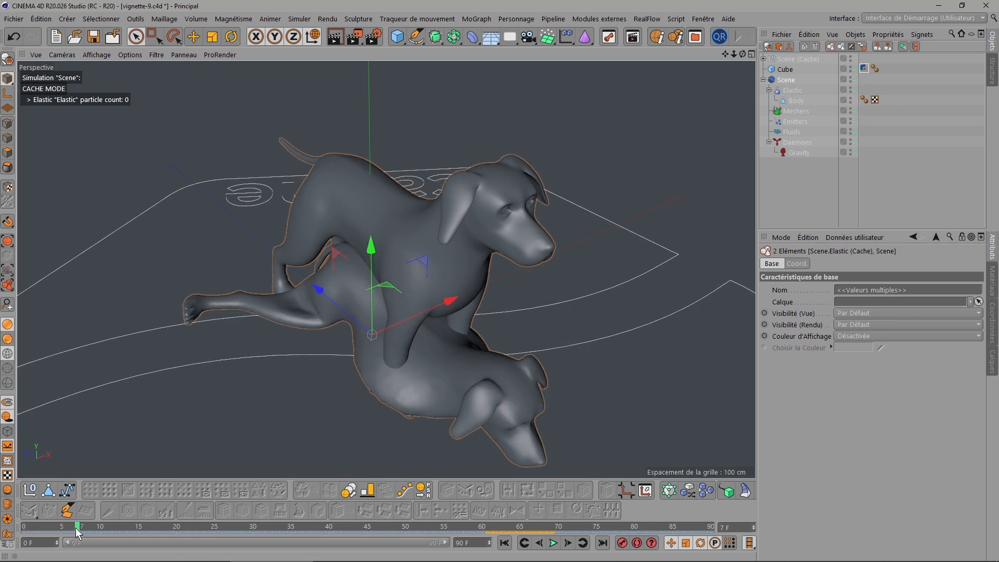
Step: Switch to the desktop, open the cache folder to check its contents, and return to Cinema 4D
mouse_move(572, 561)
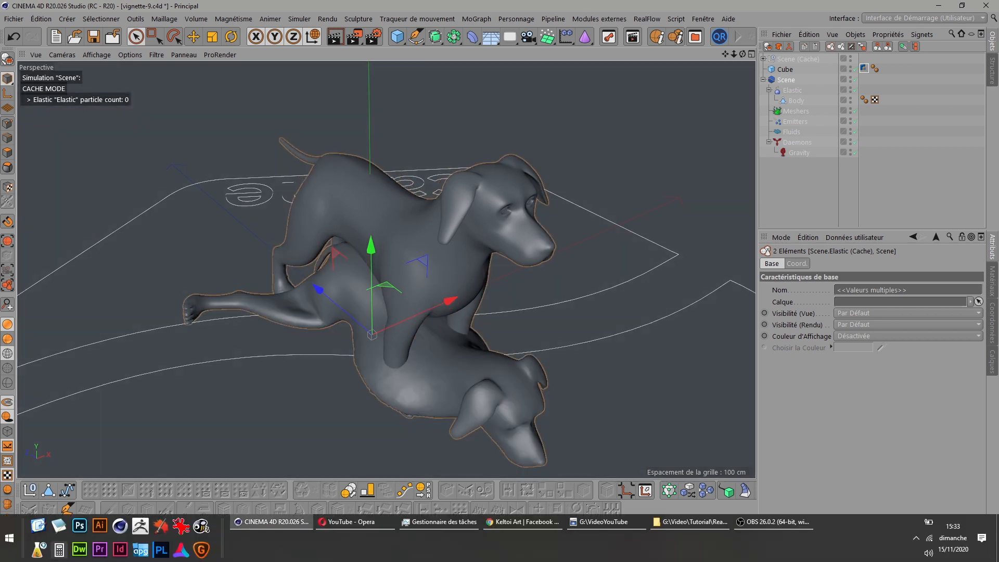
click(39, 528)
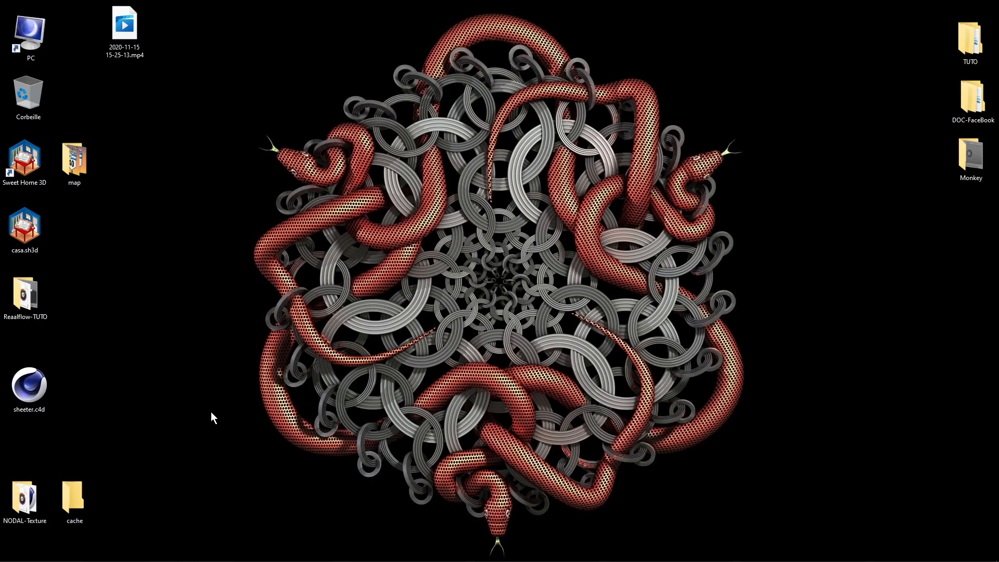
double_click(71, 502)
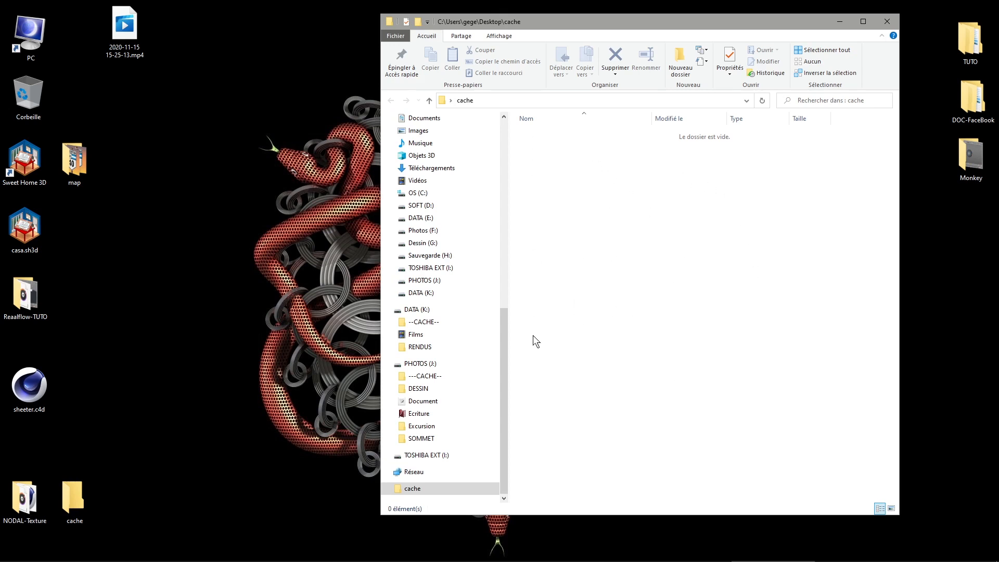
mouse_move(531, 561)
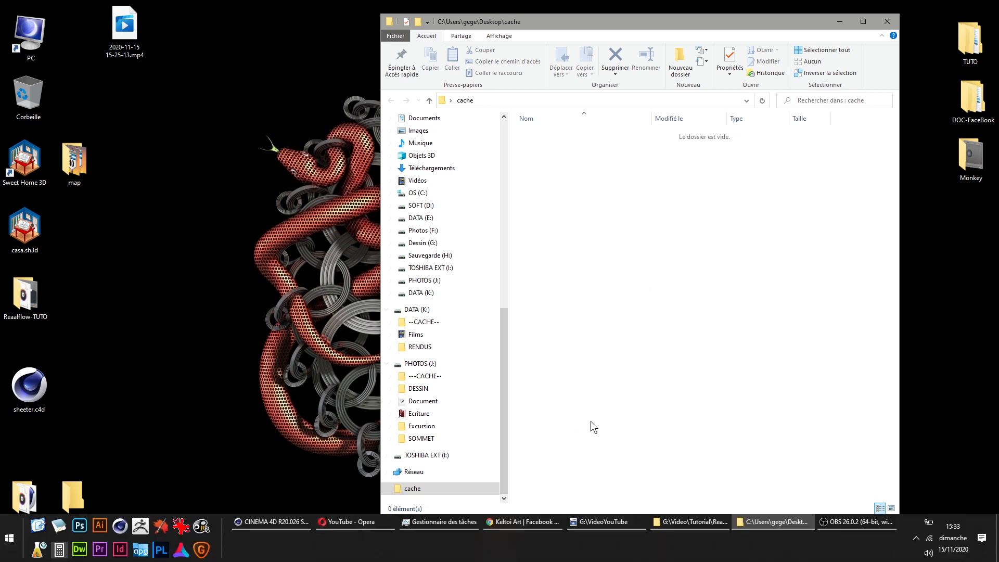
mouse_move(385, 546)
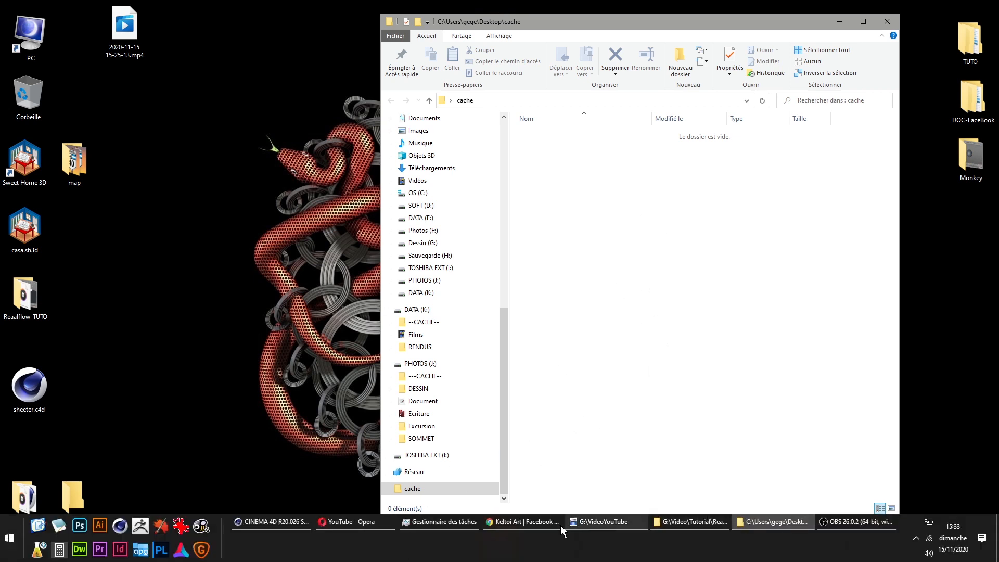
click(279, 523)
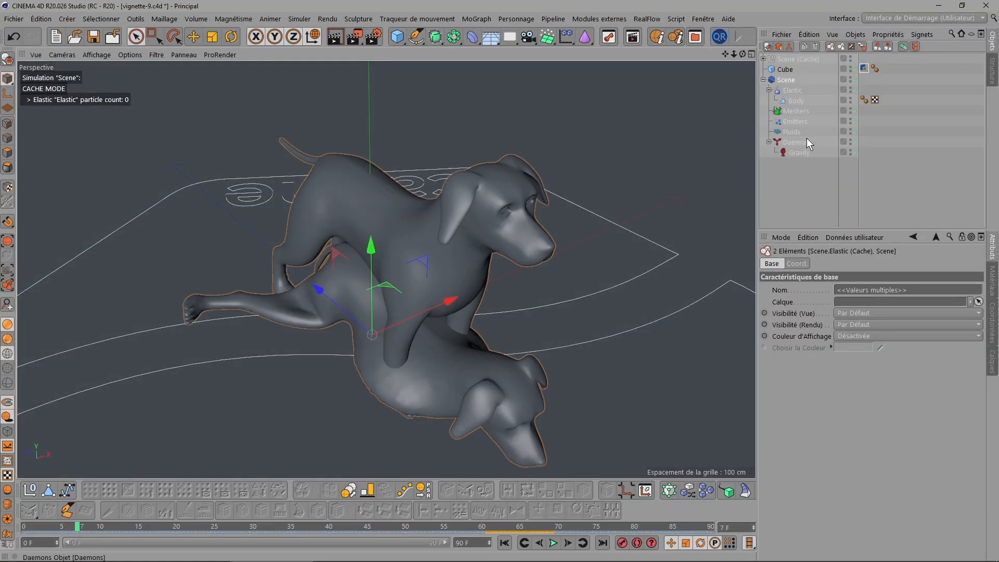
Step: Expand the Scene (Cache) hierarchy down to Body (Cache) and examine its point-level animation keys in the timeline, scrubbing to frame 15
click(785, 62)
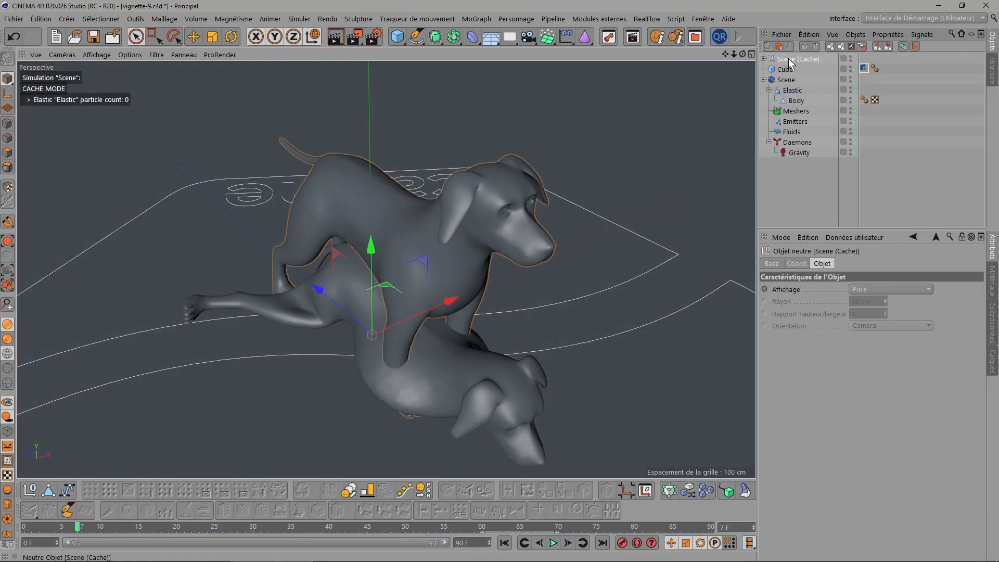
click(763, 59)
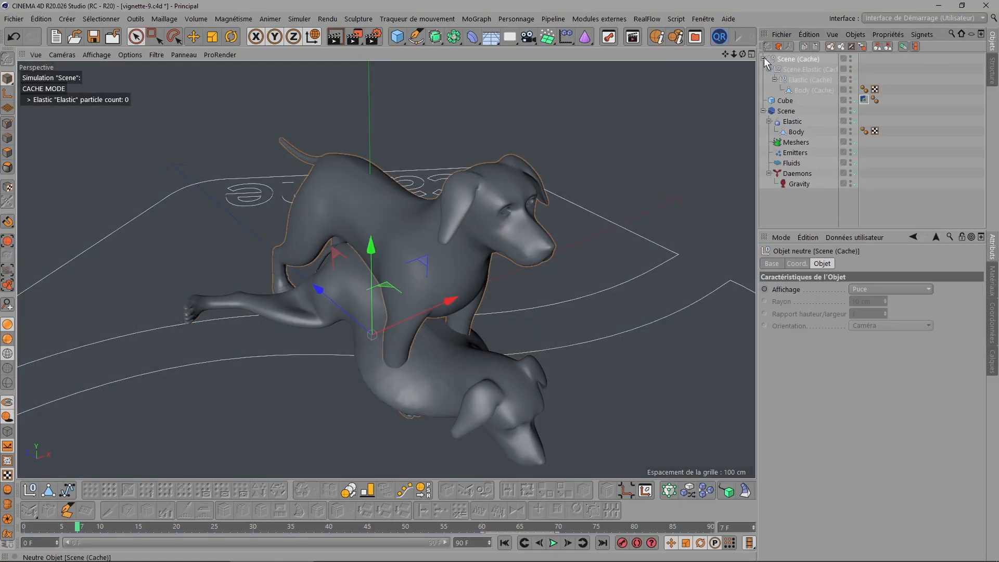
click(808, 90)
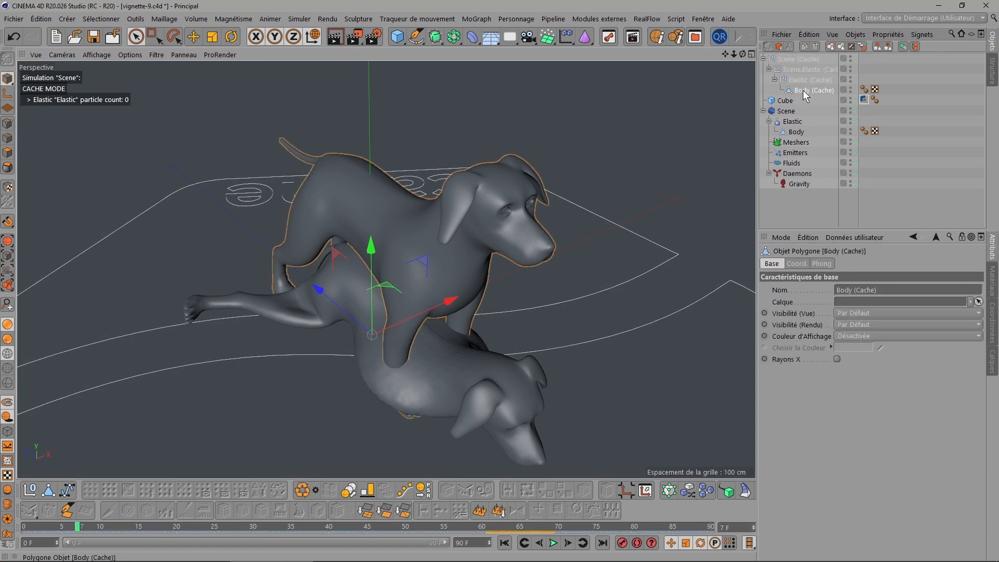
click(610, 35)
drag(618, 27, 450, 85)
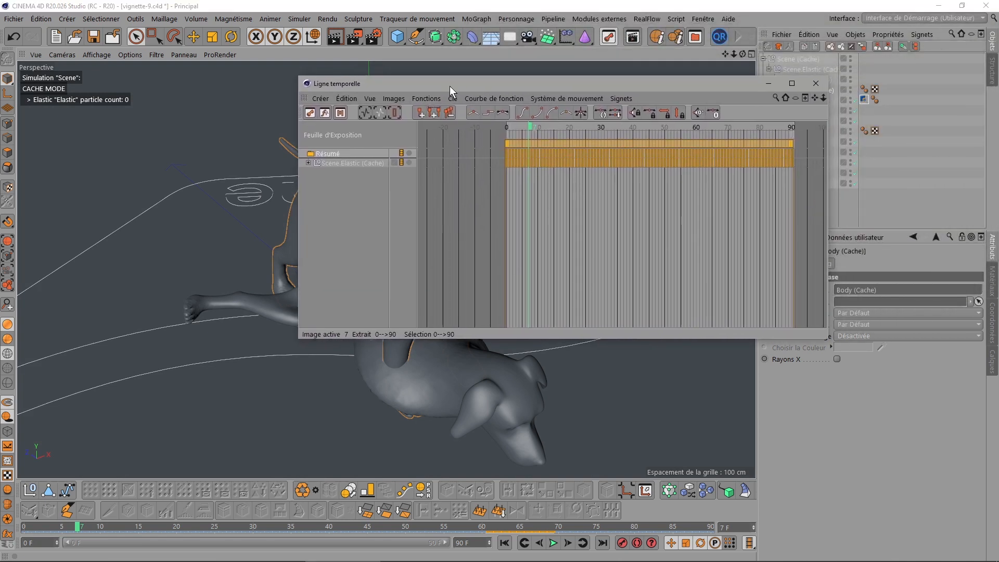
click(308, 162)
click(314, 182)
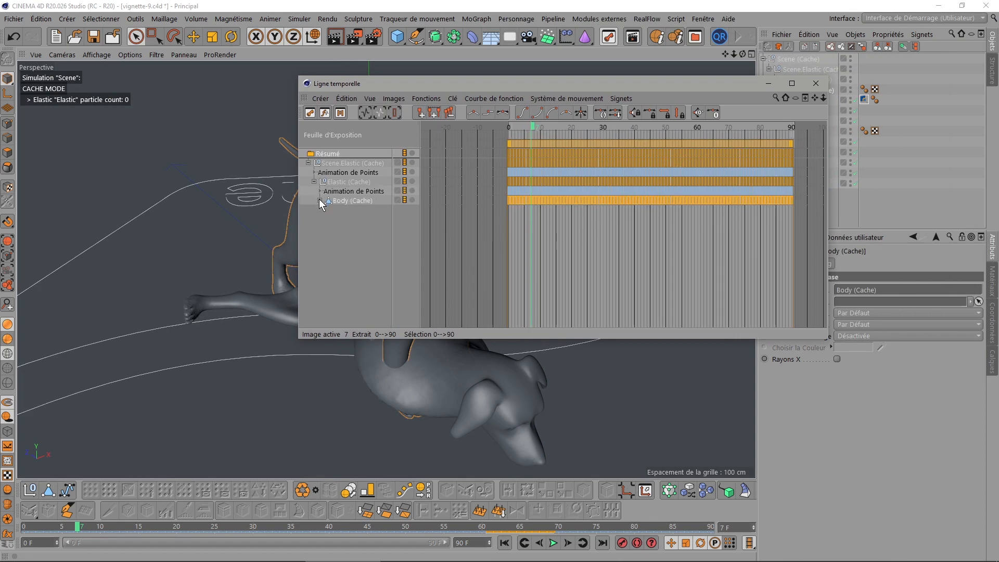
click(320, 200)
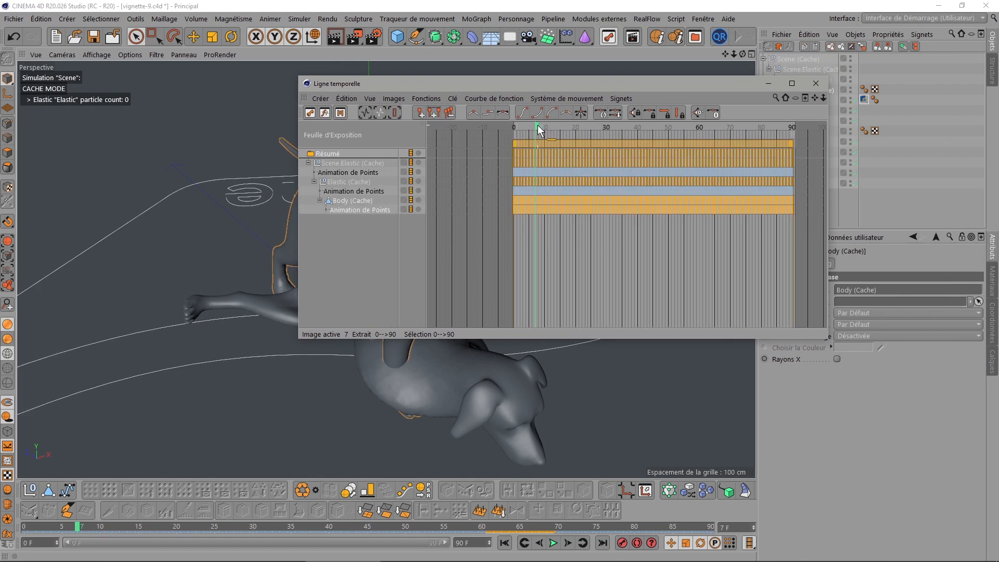
drag(538, 125, 560, 124)
click(815, 83)
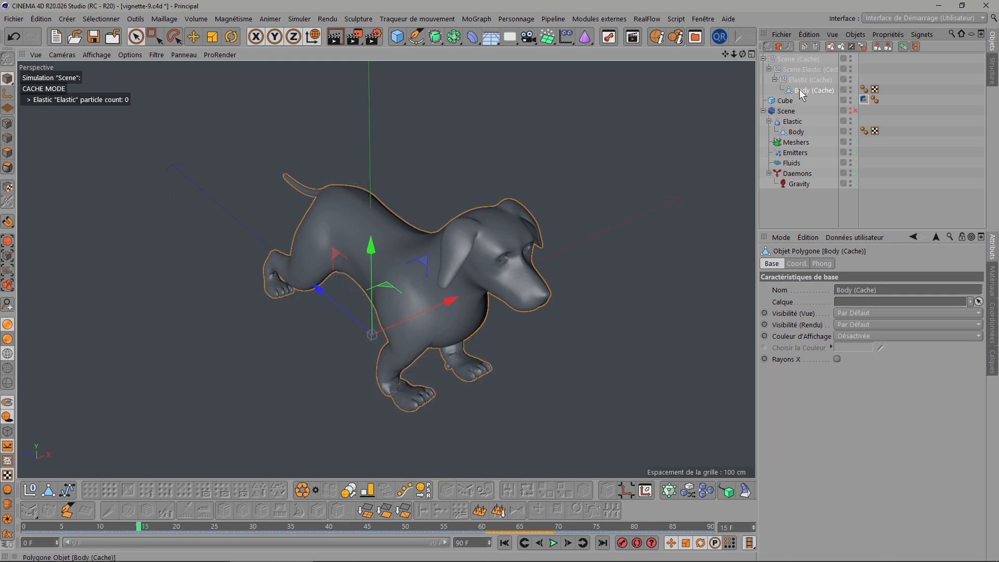
Step: Move Body (Cache) out to the top level of the object hierarchy and delete the remaining Scene (Cache) group
drag(799, 89, 793, 58)
click(791, 70)
key(Delete)
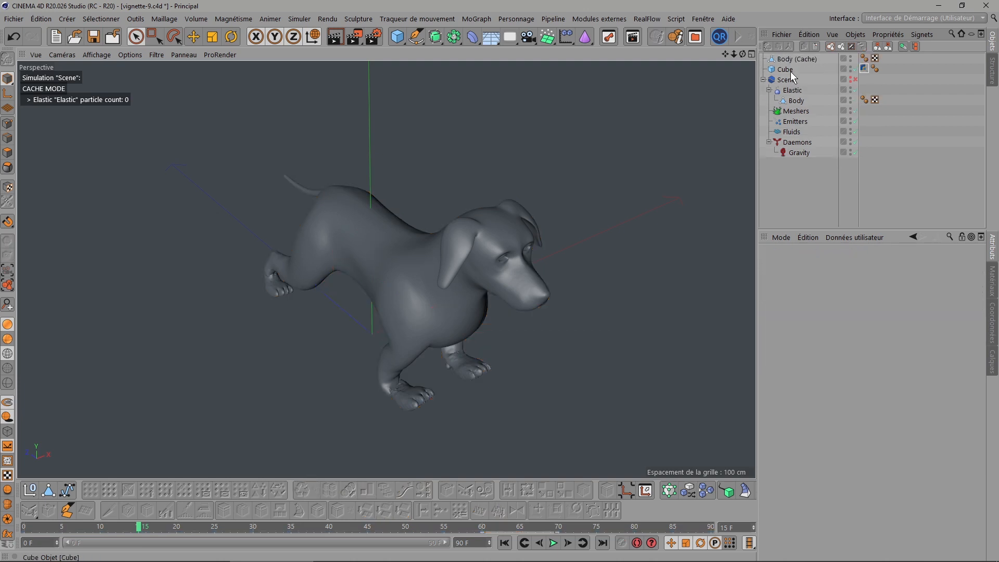
Step: Scrub the Body (Cache) animation forward to a collapsed pose at frame 50, viewing the dog from different angles
click(792, 58)
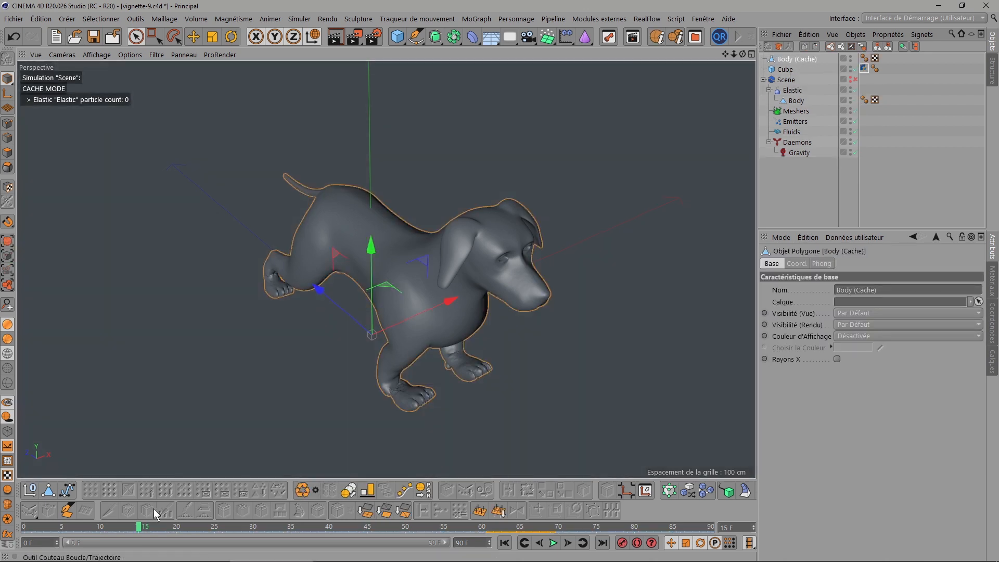
drag(144, 529, 336, 526)
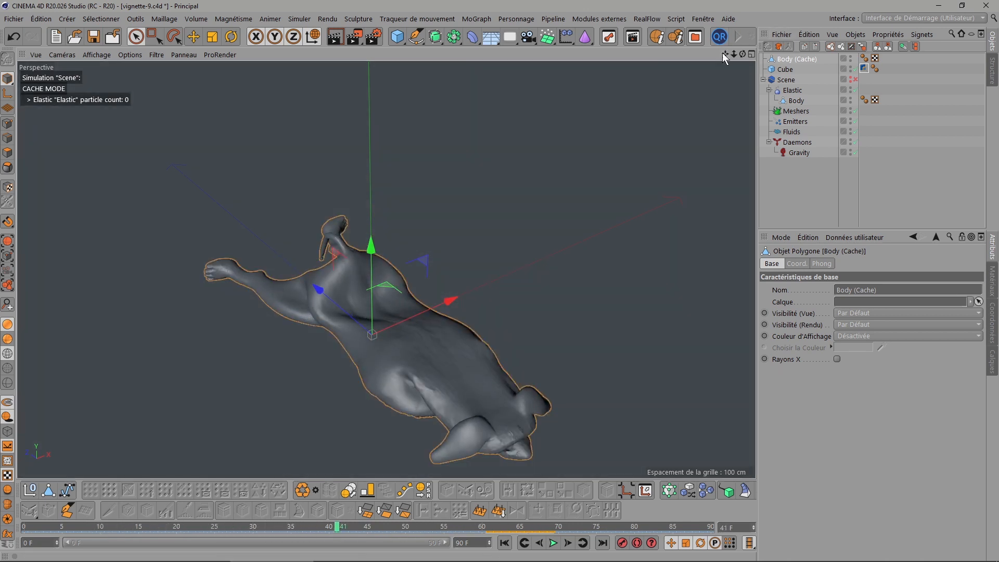
drag(725, 54, 748, 39)
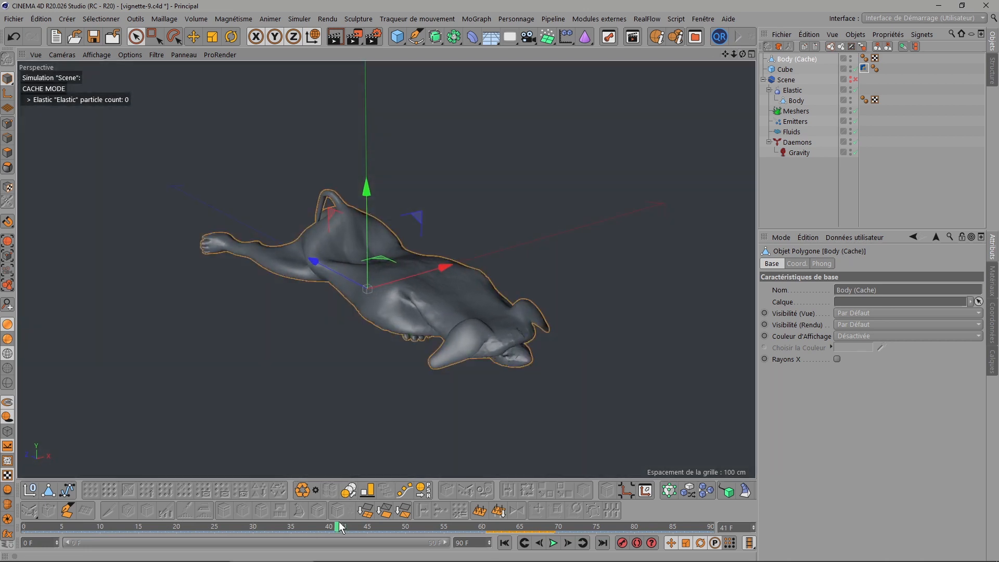
drag(338, 528, 411, 525)
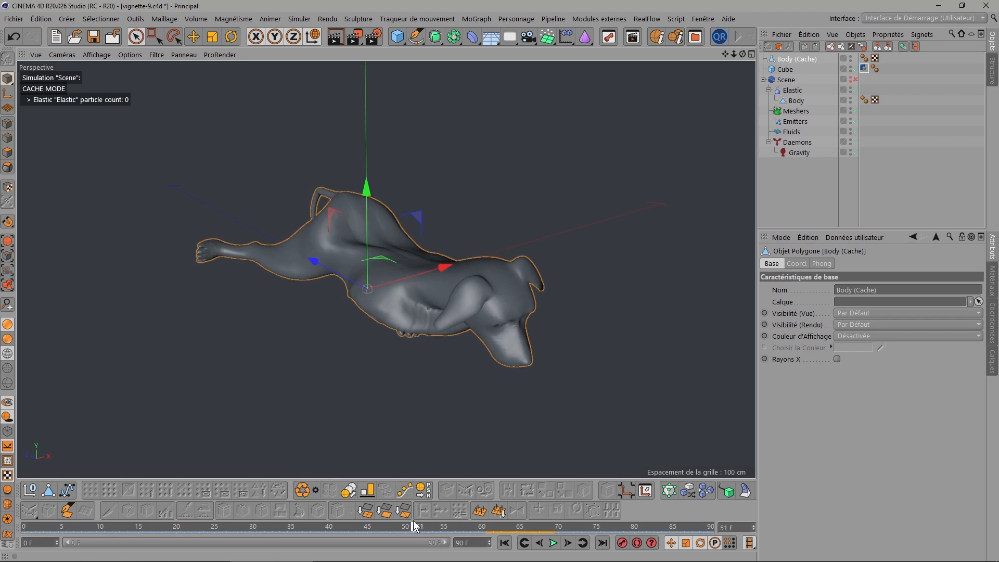
drag(742, 53, 797, 53)
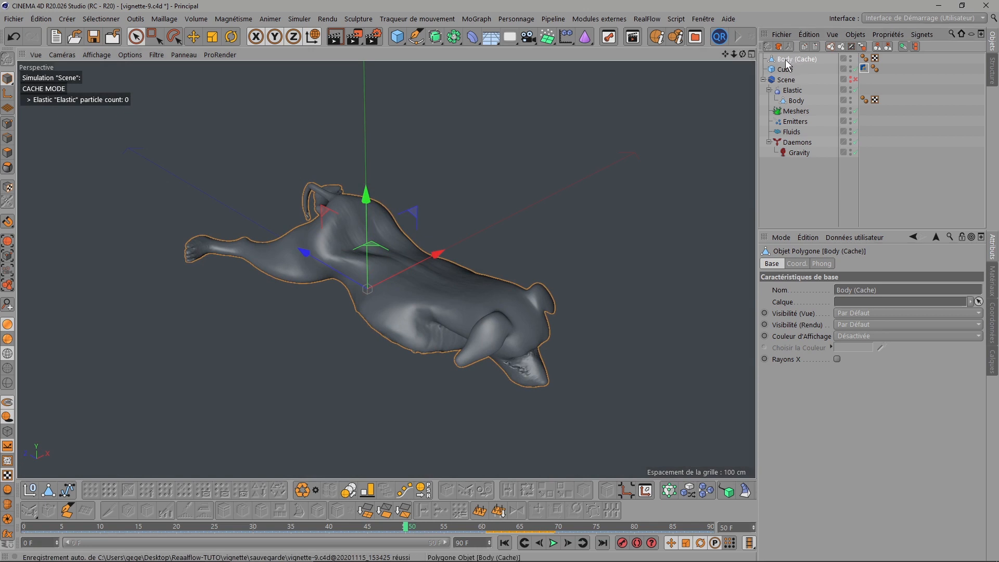
Step: Duplicate Body (Cache), name the copy chien and hide the original
ctrl+drag(786, 58, 787, 55)
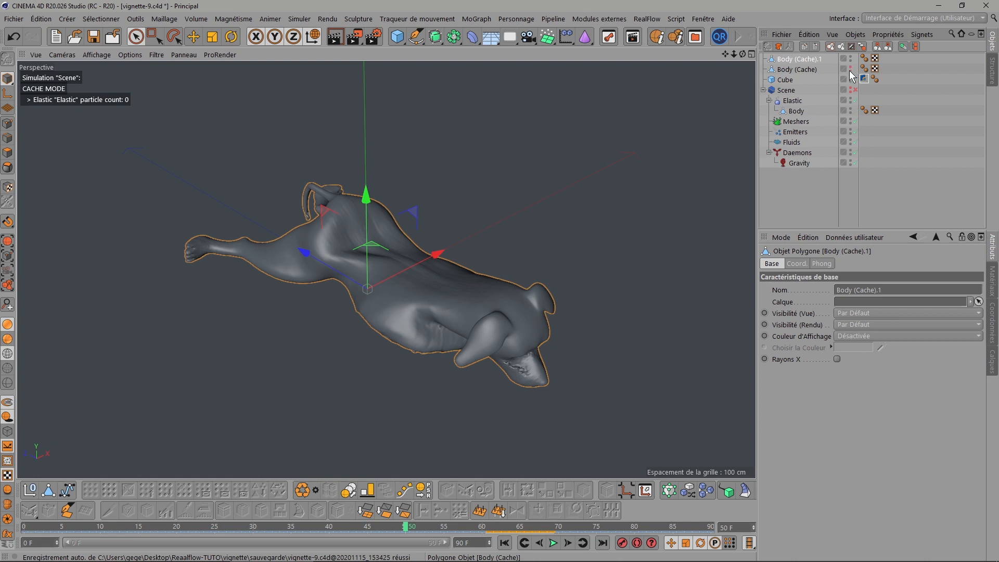
double_click(802, 59)
text(chien)
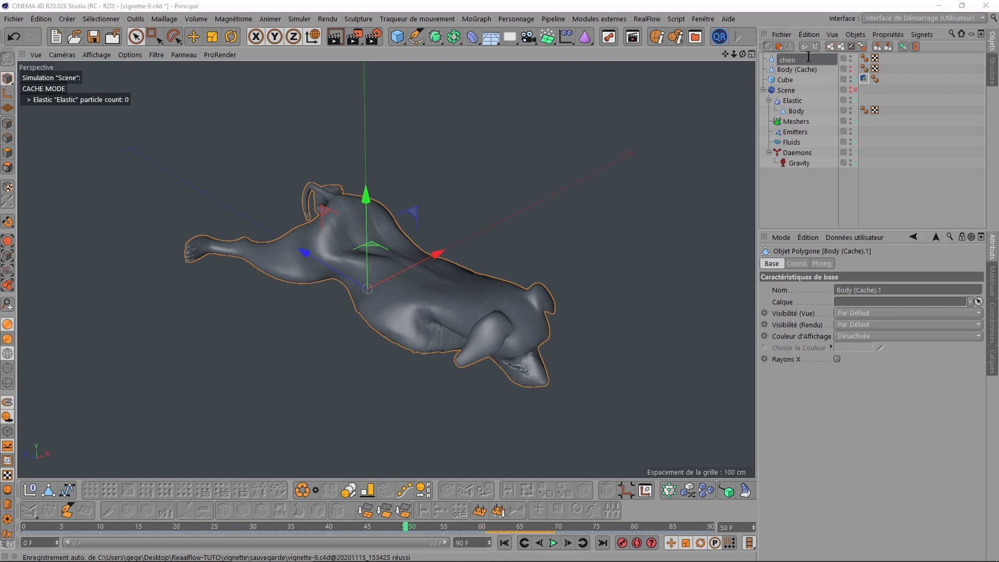
key(Return)
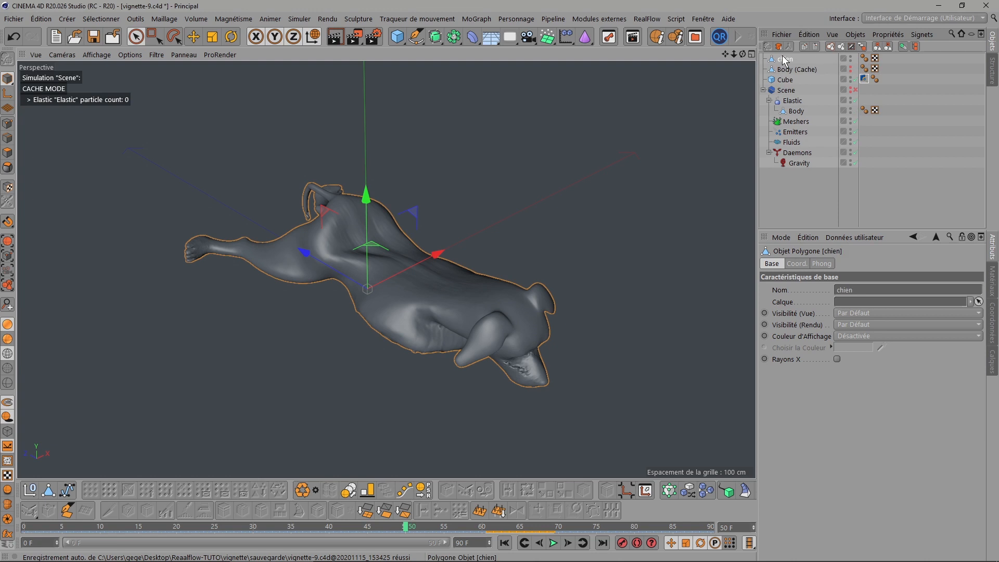
Step: Delete all point-level animation keys of chien in the timeline so the mesh keeps its frame 50 pose
click(609, 39)
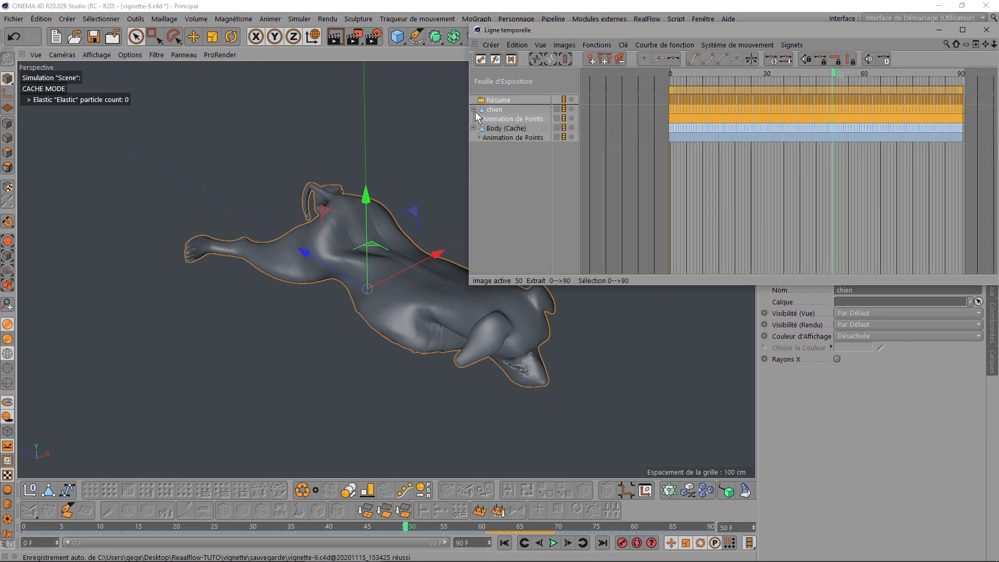
click(490, 113)
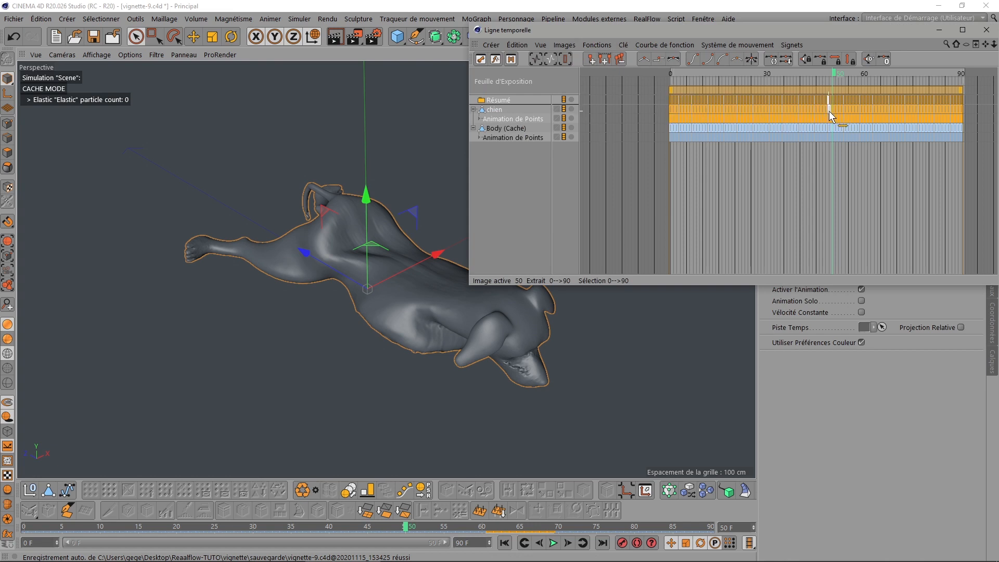
drag(655, 106, 830, 120)
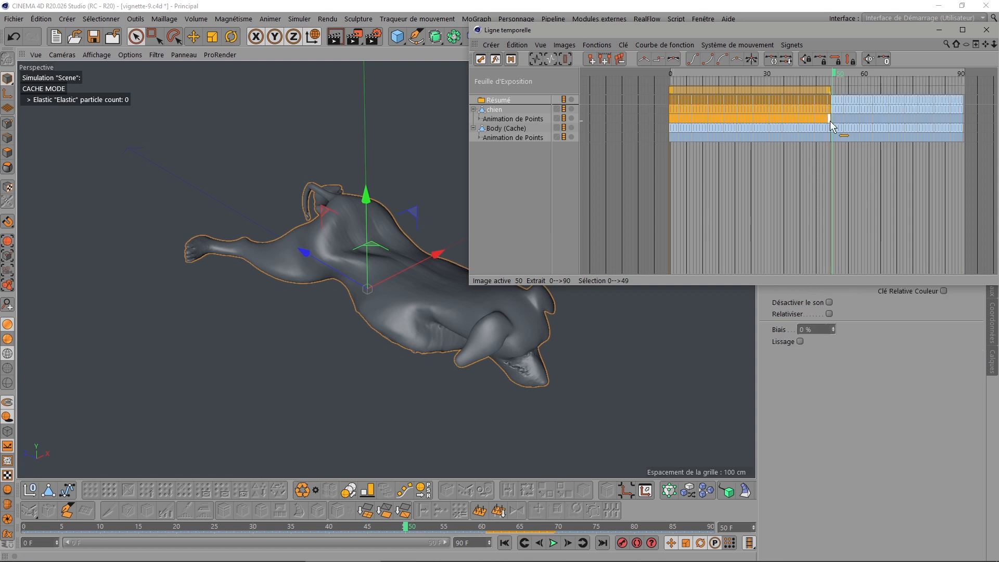
key(Delete)
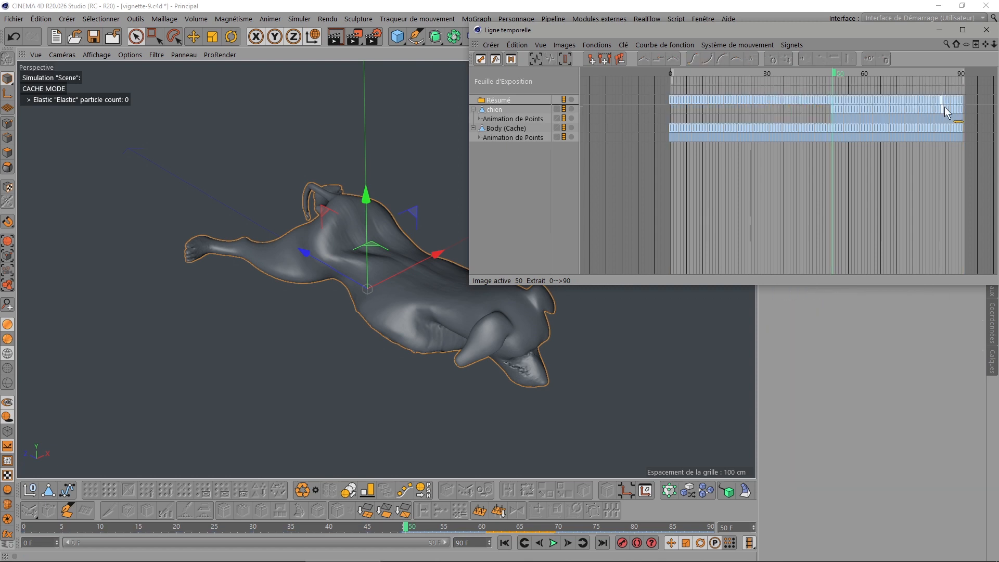
drag(969, 106, 835, 120)
key(Delete)
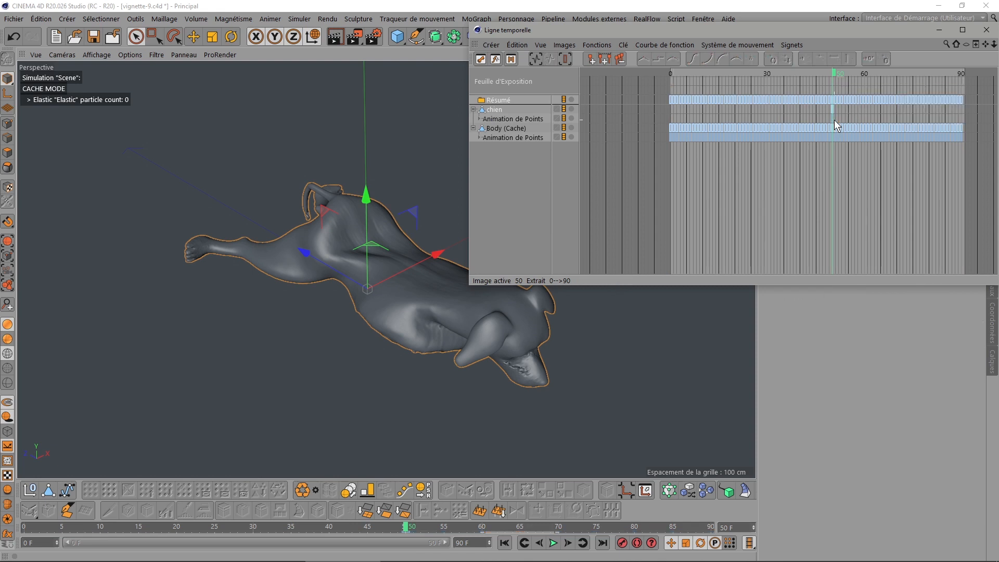
click(986, 30)
Step: Scrub back to frame 1 and move the chien mesh slightly to test it as a static object
click(781, 65)
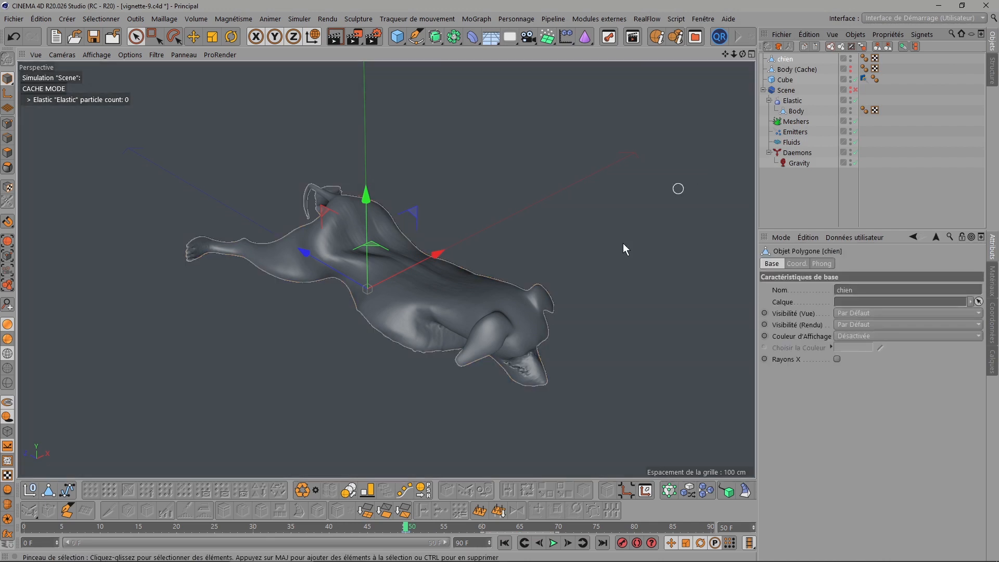
drag(403, 529, 40, 527)
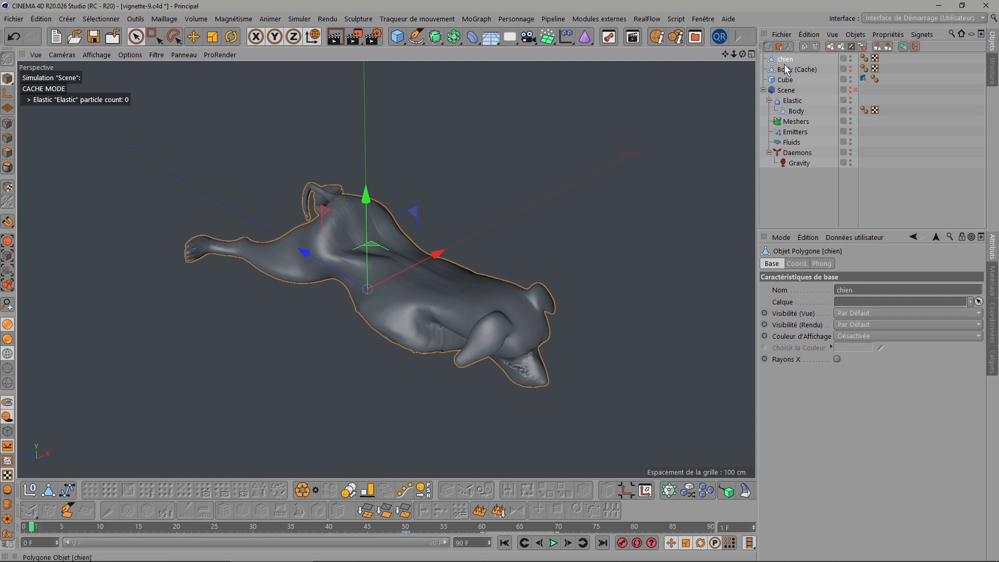
mouse_move(436, 253)
mouse_down()
mouse_move(470, 234)
mouse_move(432, 264)
mouse_up()
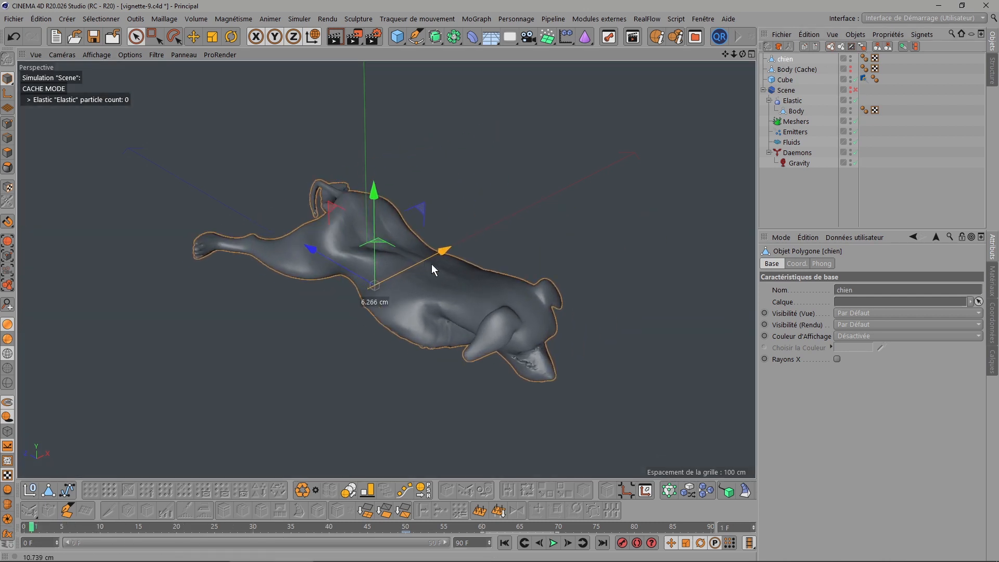
mouse_move(357, 207)
mouse_down()
mouse_move(355, 198)
mouse_move(360, 225)
mouse_move(358, 201)
mouse_up()
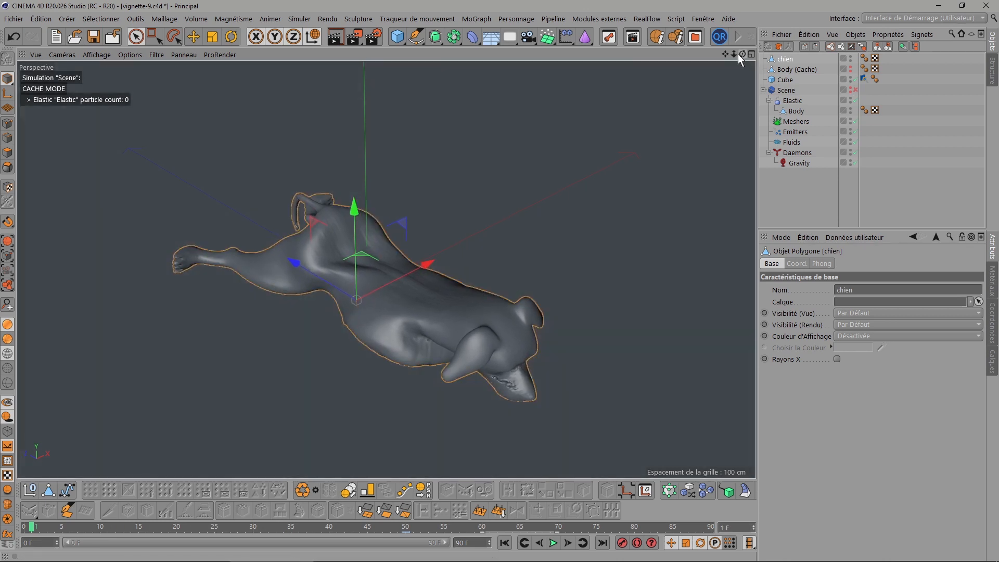
mouse_move(735, 55)
mouse_down()
mouse_move(754, 54)
mouse_move(635, 52)
mouse_move(687, 32)
mouse_move(742, 54)
mouse_up()
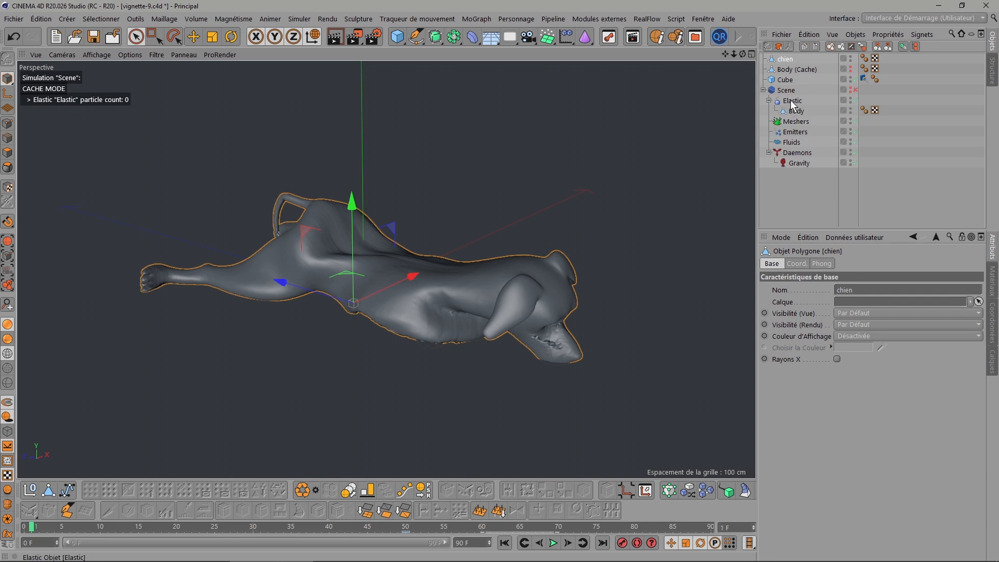
Step: Show the Elastic object's settings and look over RealFlow's available deformers
click(792, 101)
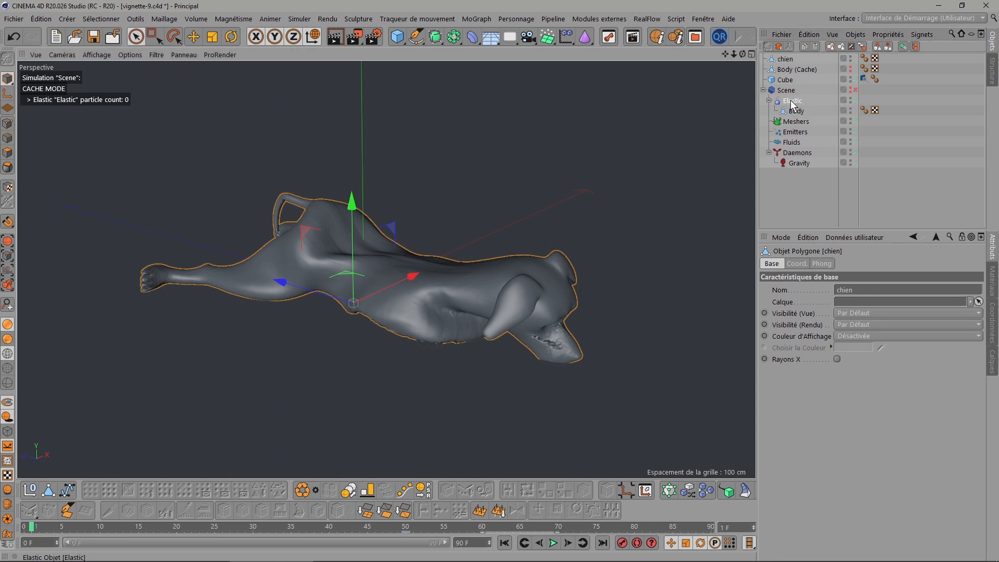
click(647, 19)
mouse_move(662, 74)
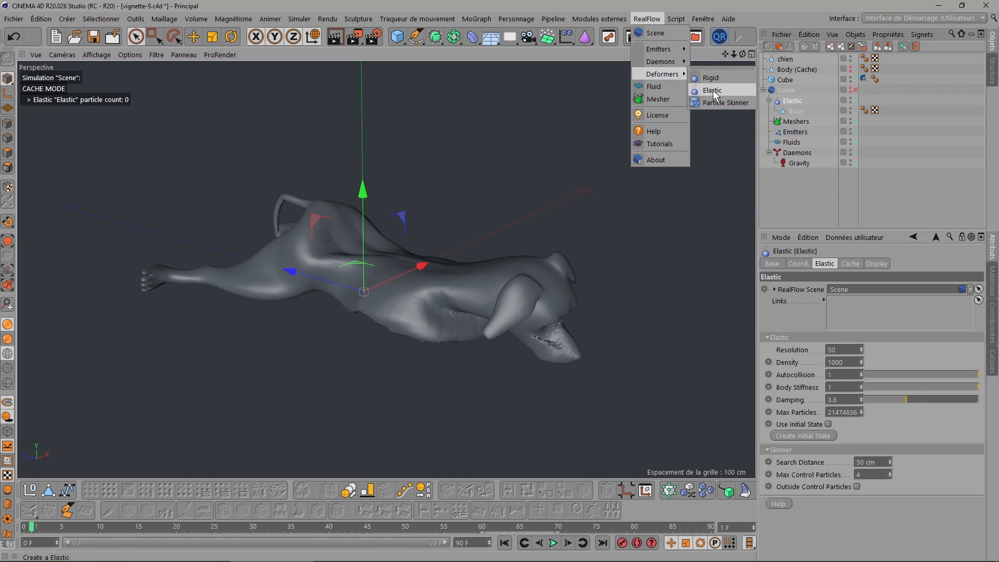
click(648, 21)
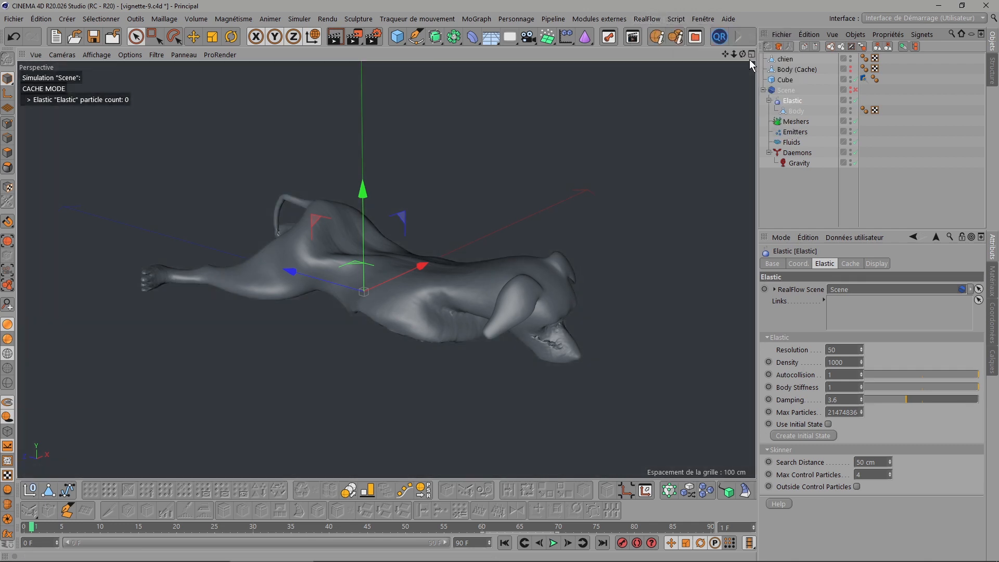
Step: Select the chien mesh, look over its available simulation tags such as Corps souple, and review RealFlow's object creation commands
drag(743, 55, 747, 135)
mouse_move(364, 292)
alt+mouse_down()
mouse_move(279, 219)
mouse_move(361, 201)
mouse_move(416, 299)
mouse_move(364, 292)
alt+mouse_up()
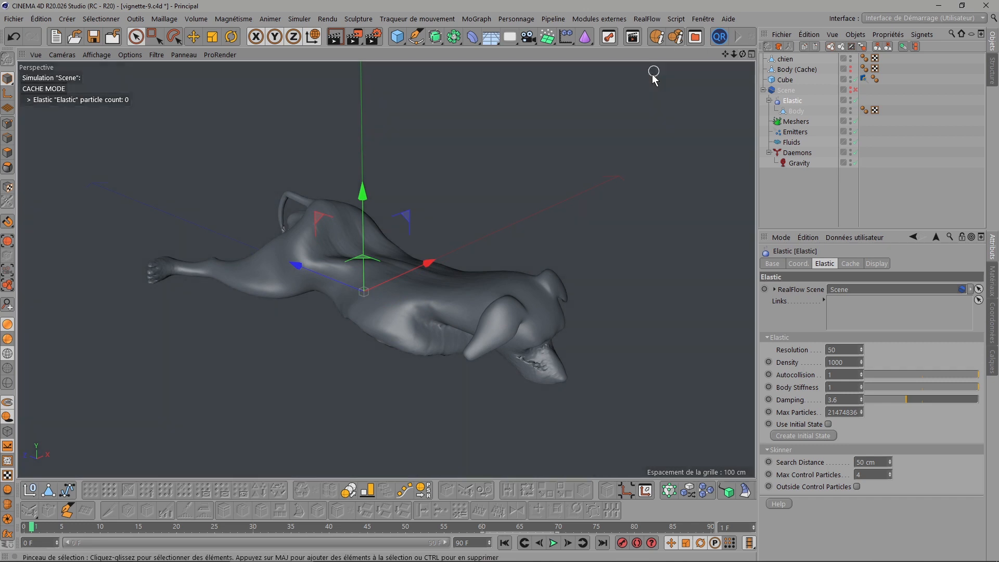
right_click(792, 61)
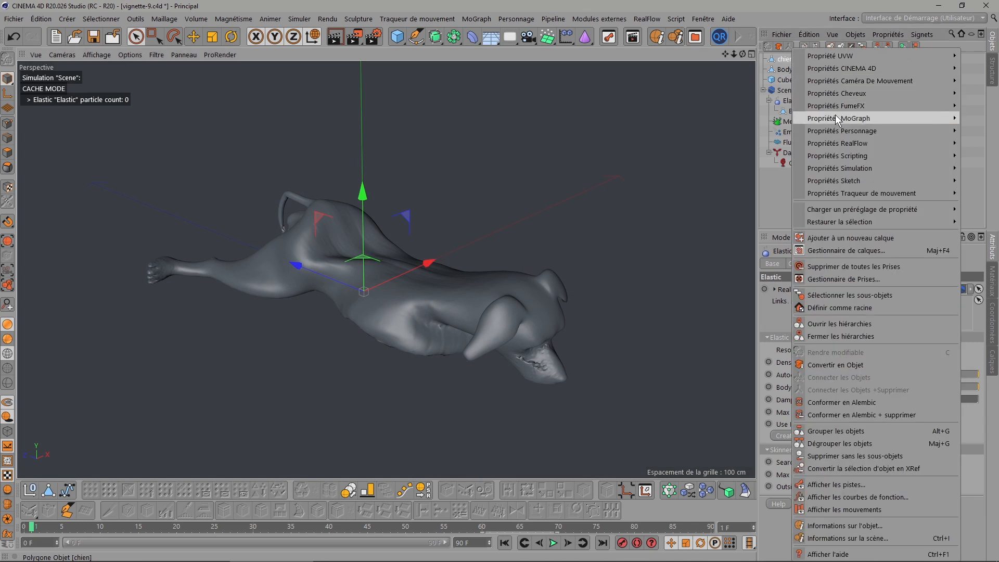
mouse_move(852, 169)
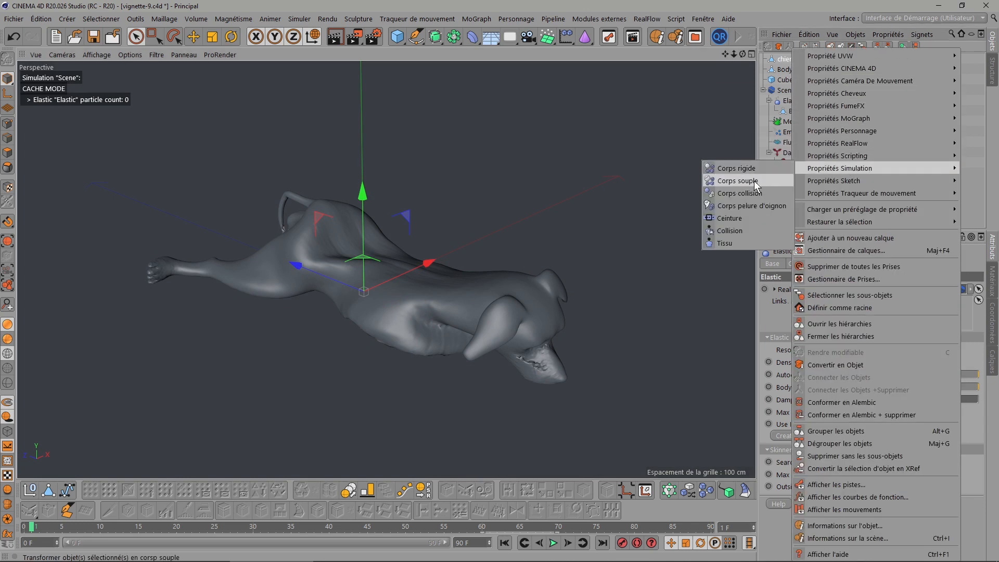
click(790, 18)
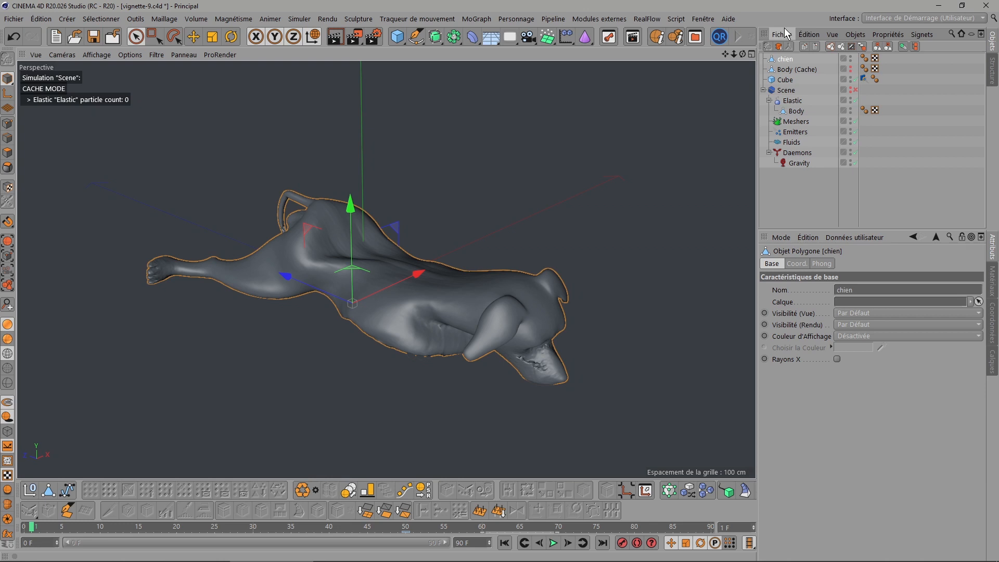
click(645, 21)
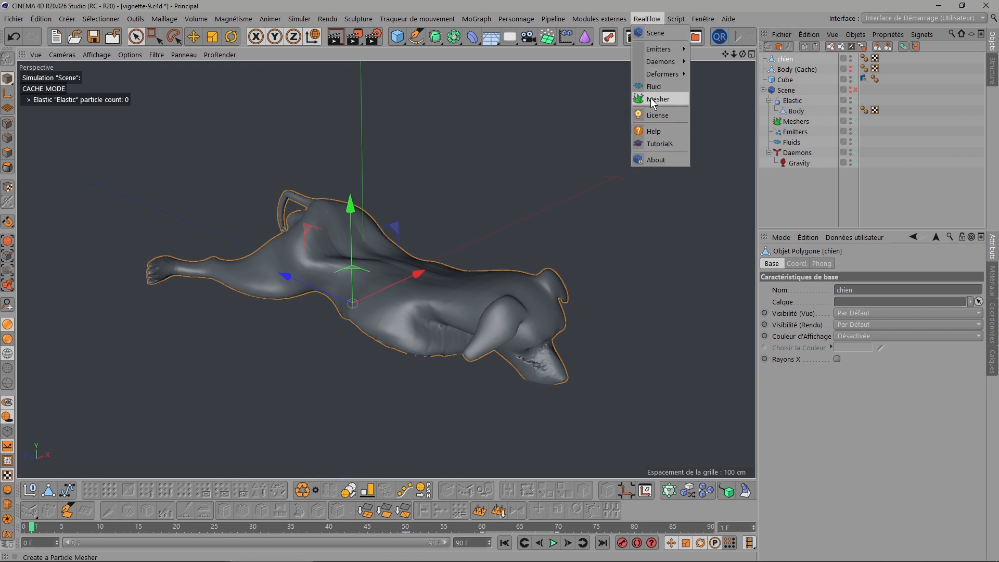
click(644, 20)
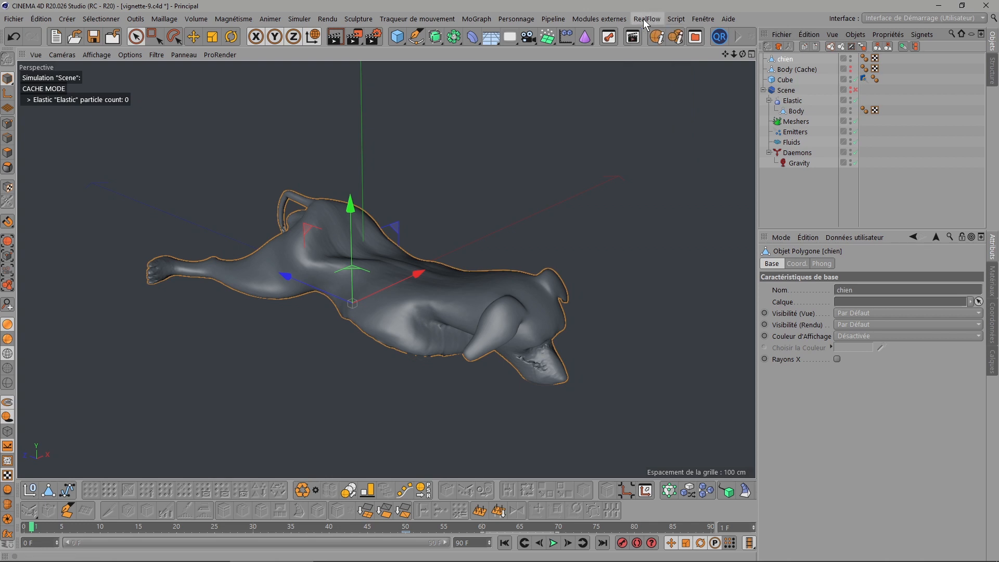